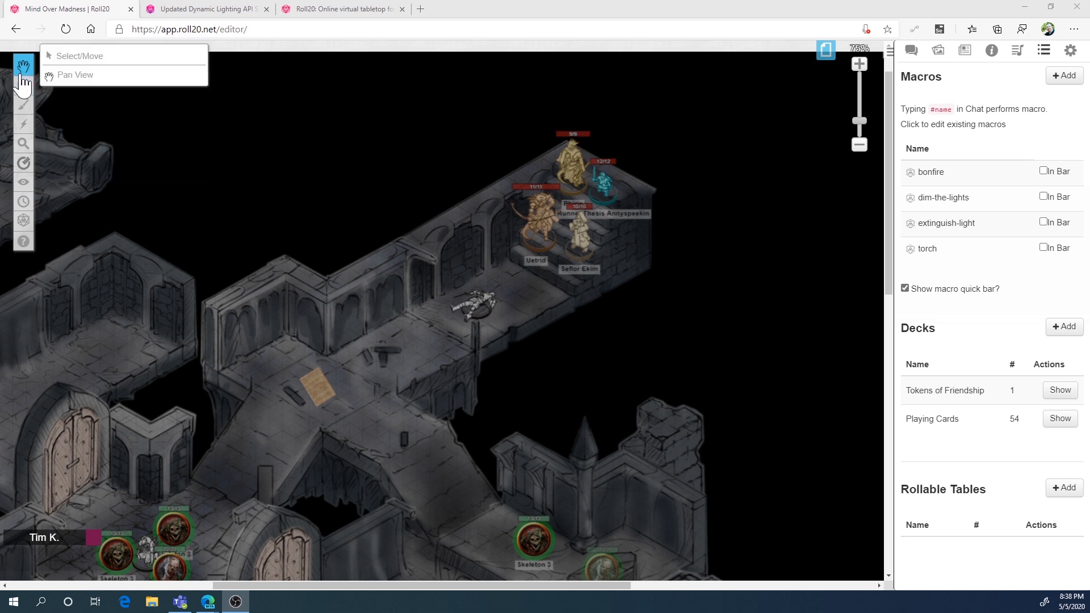
Apply the torch macro to the archer token at the foot of the stairs and deselect the token
{"action": "left_click", "coordinate": [68, 56]}
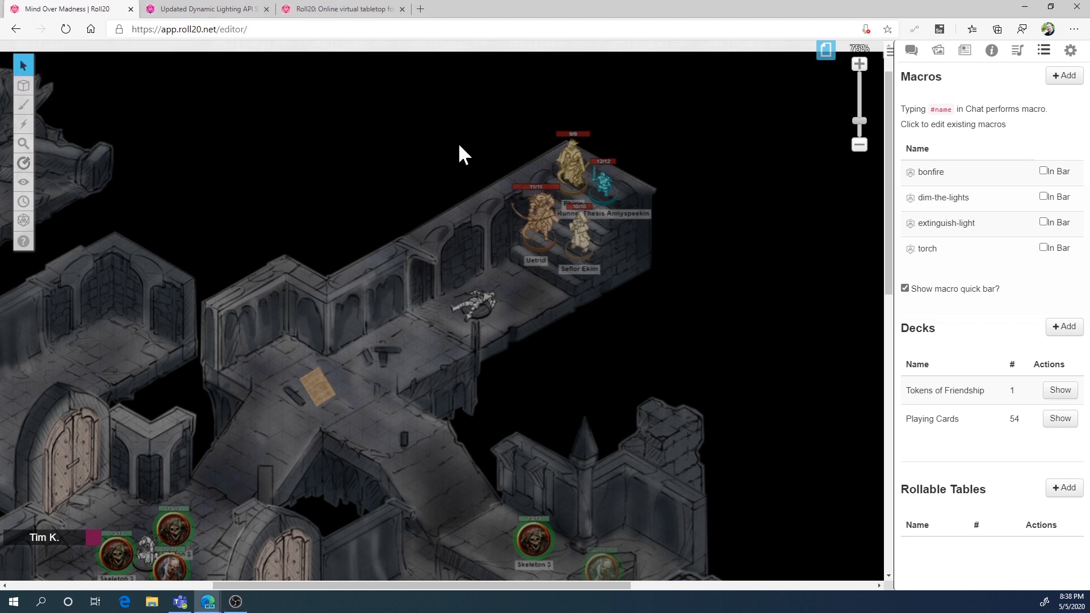
{"action": "left_click", "coordinate": [538, 215]}
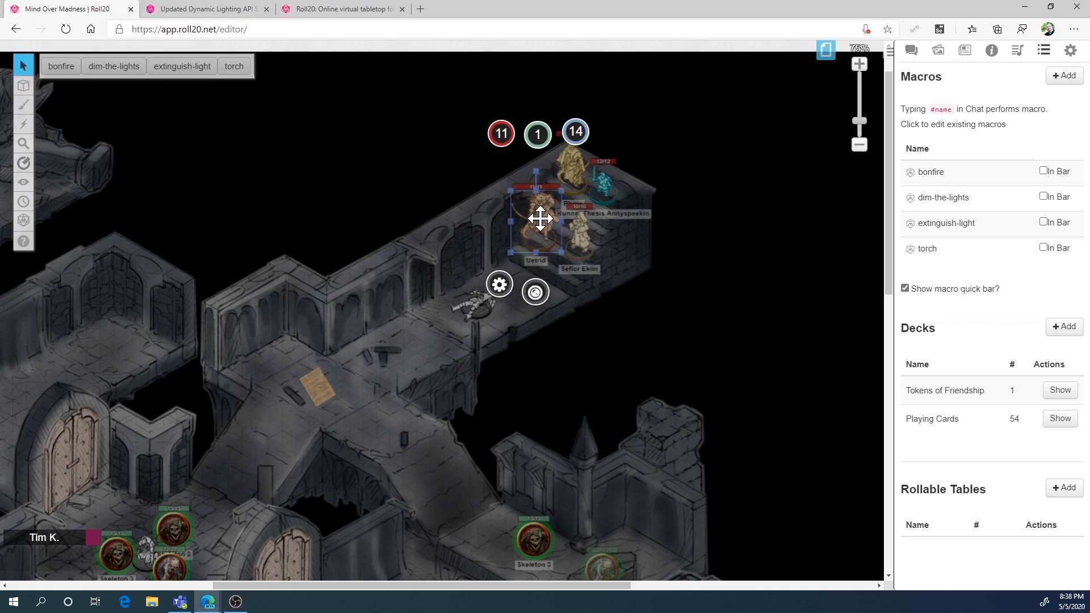
{"action": "left_click", "coordinate": [233, 66]}
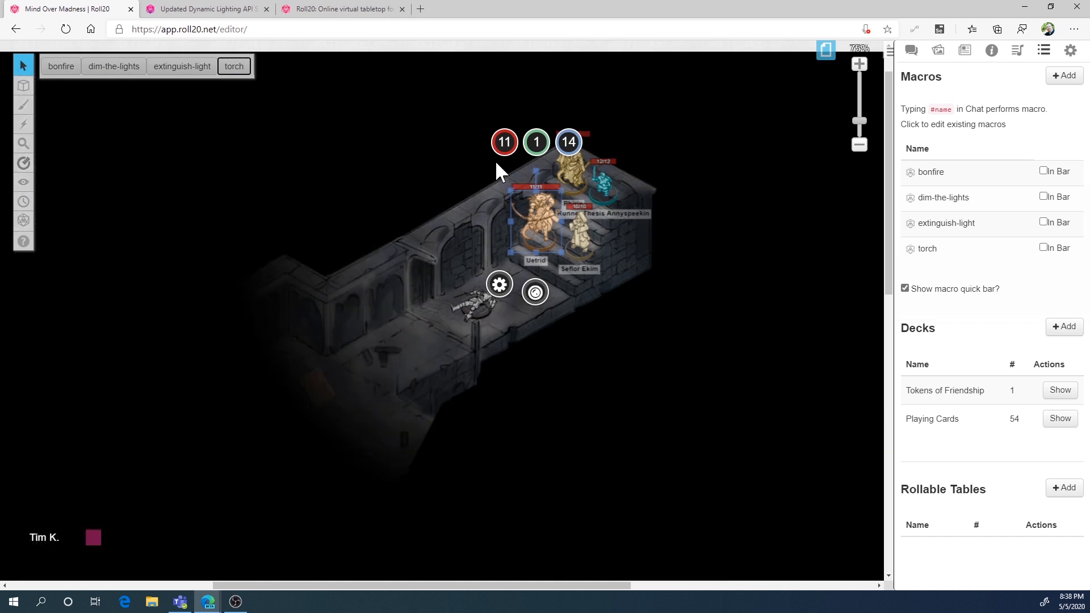
{"action": "mouse_move", "coordinate": [540, 210]}
{"action": "left_mouse_down"}
{"action": "mouse_move", "coordinate": [503, 250]}
{"action": "mouse_move", "coordinate": [360, 332]}
{"action": "mouse_move", "coordinate": [384, 394]}
{"action": "mouse_move", "coordinate": [307, 378]}
{"action": "mouse_move", "coordinate": [304, 370]}
{"action": "mouse_move", "coordinate": [510, 275]}
{"action": "mouse_move", "coordinate": [567, 224]}
{"action": "mouse_move", "coordinate": [524, 207]}
{"action": "mouse_move", "coordinate": [535, 208]}
{"action": "left_mouse_up"}
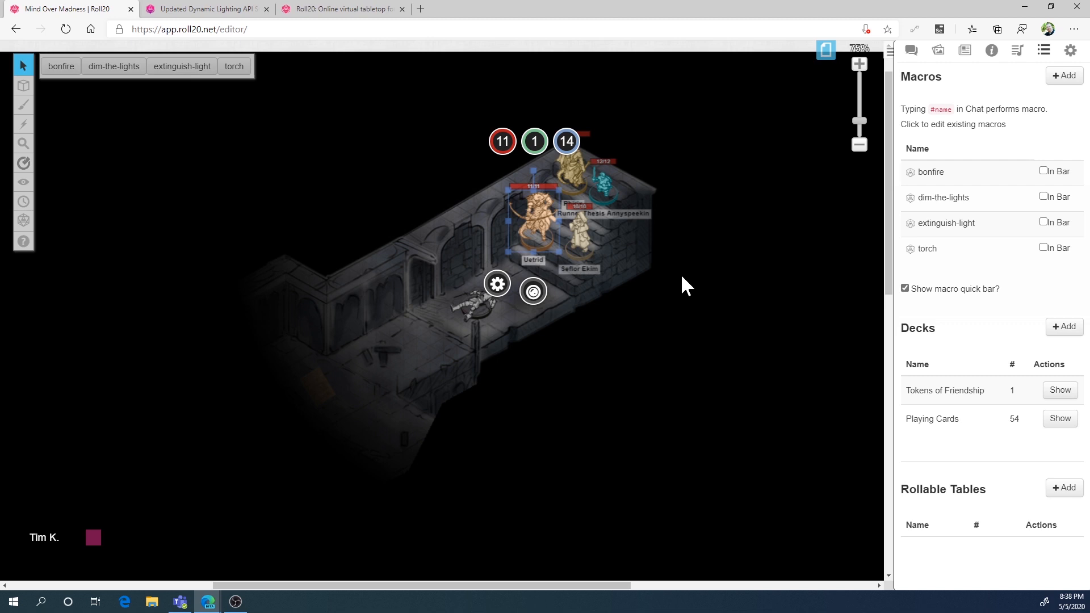
{"action": "left_click", "coordinate": [682, 277]}
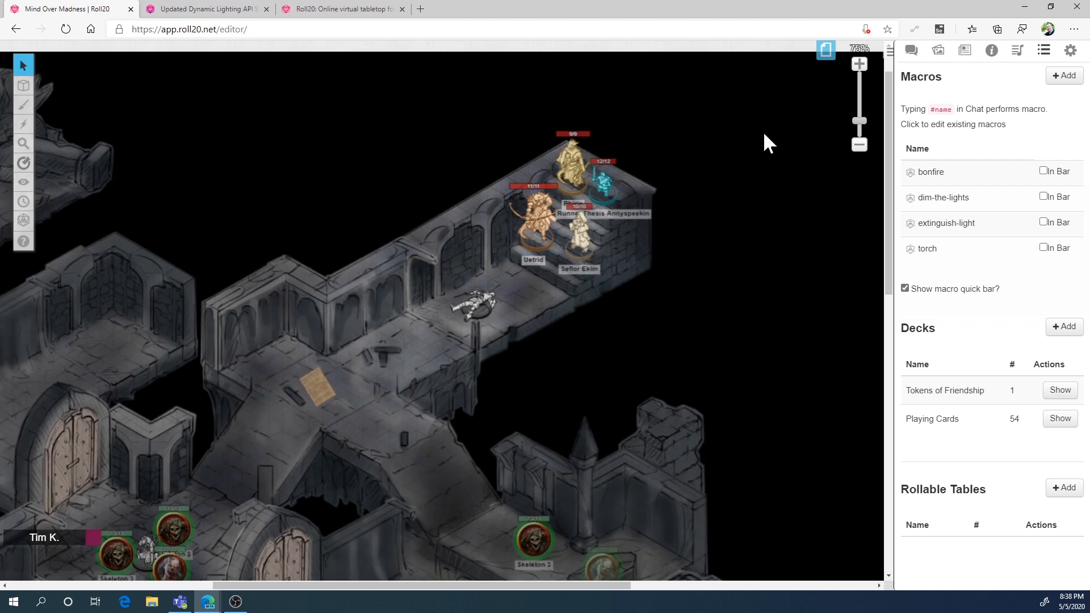
Create a new page for the campaign and open it
{"action": "left_click", "coordinate": [830, 57]}
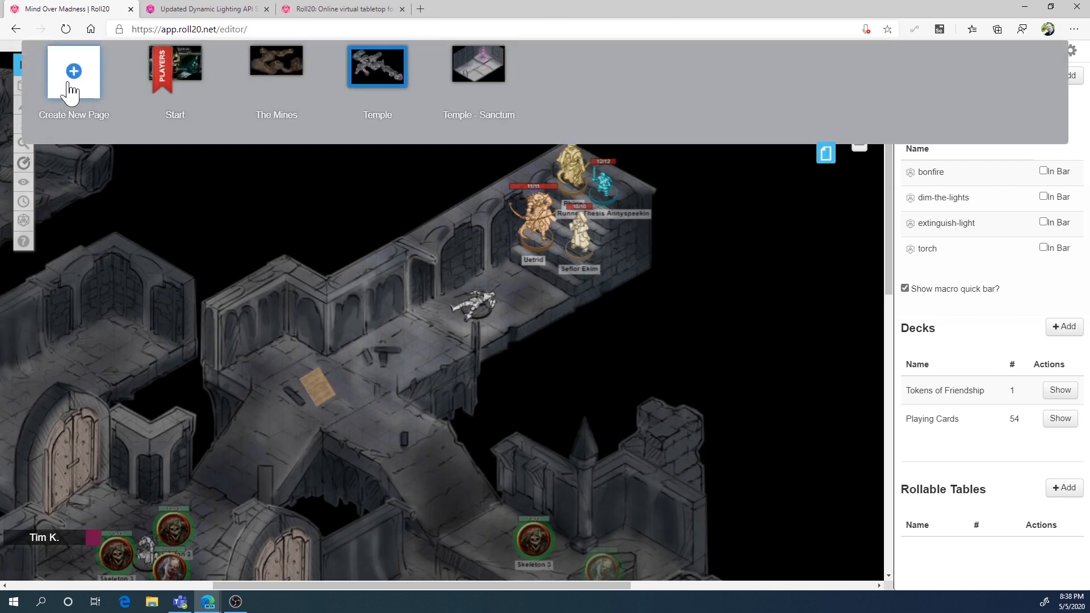
{"action": "left_click", "coordinate": [579, 86]}
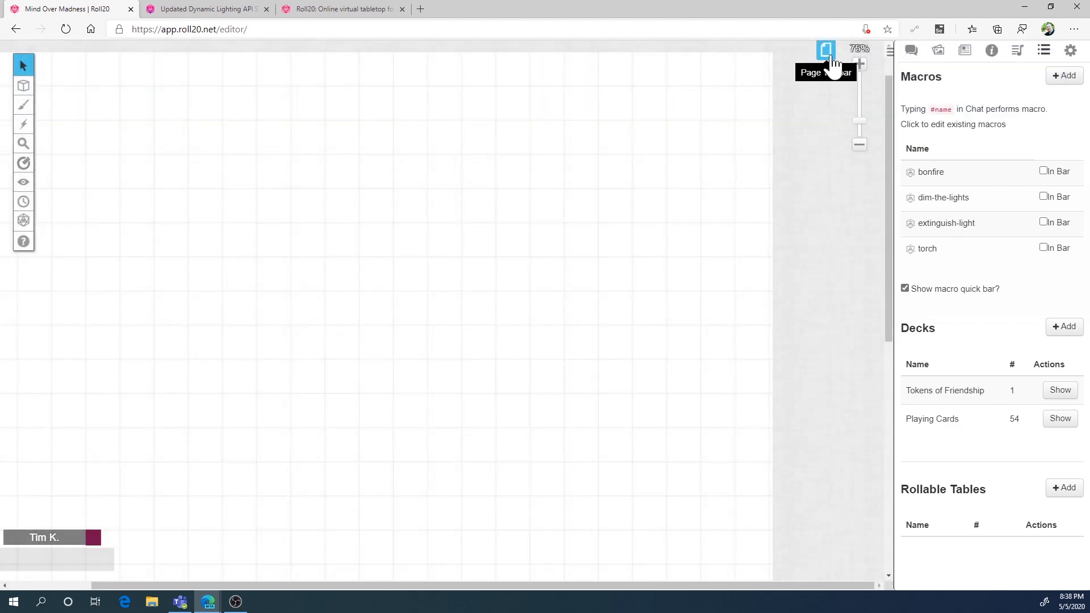
Disable the grid and set a black background in the Untitled page's settings
{"action": "left_click", "coordinate": [827, 55]}
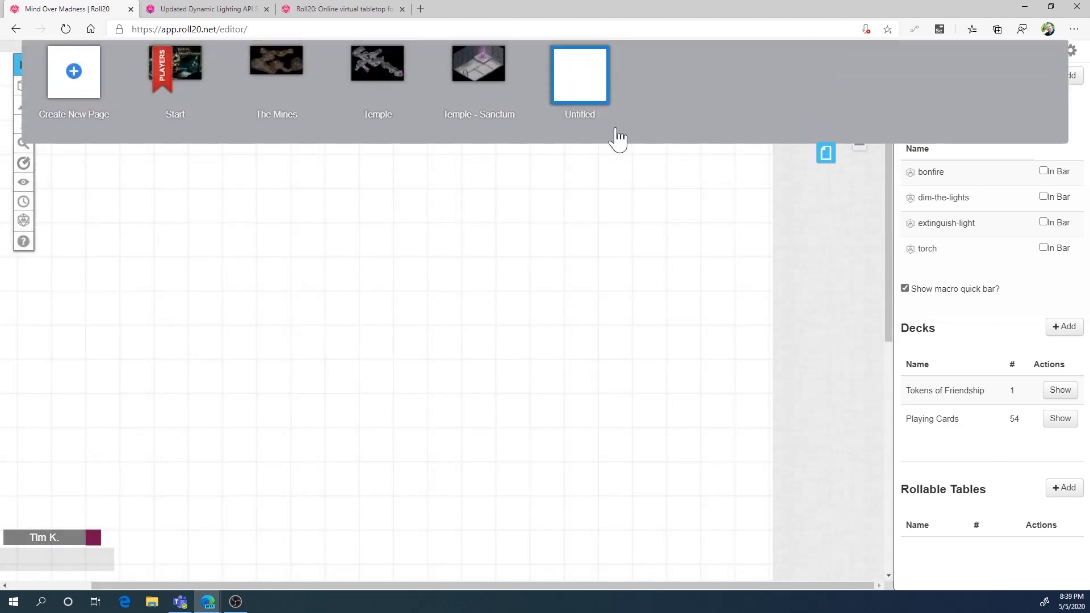
{"action": "left_click", "coordinate": [540, 55]}
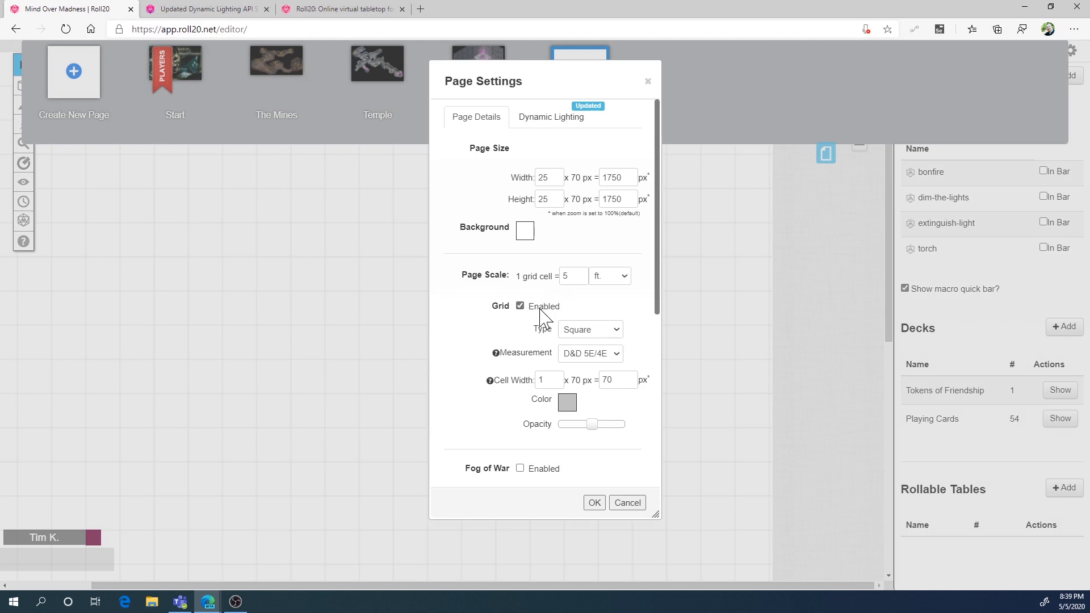
{"action": "left_click", "coordinate": [521, 306]}
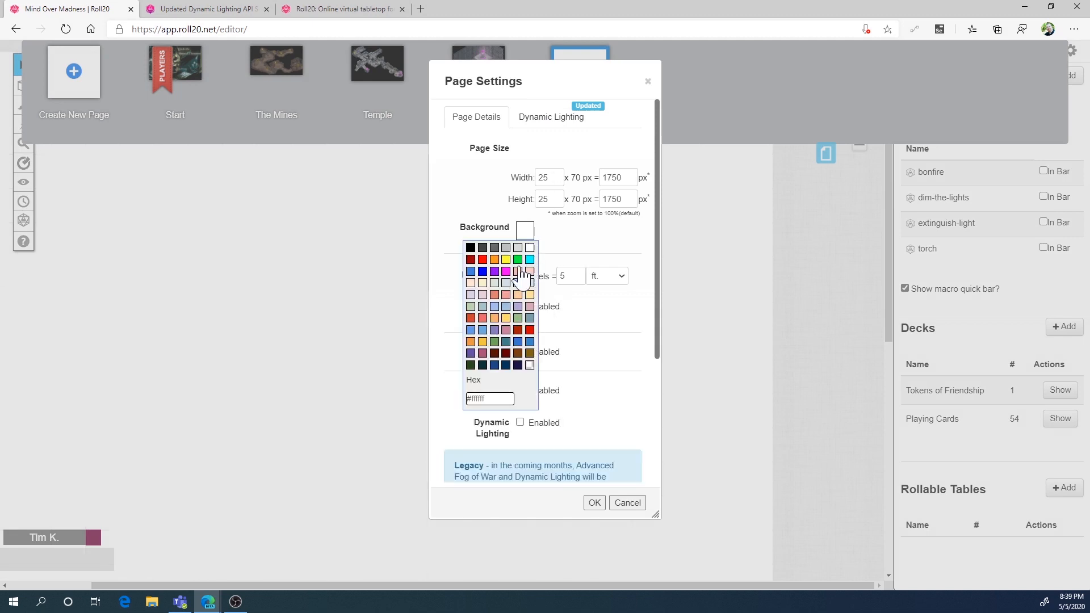
{"action": "left_click", "coordinate": [525, 232]}
{"action": "left_click", "coordinate": [470, 248]}
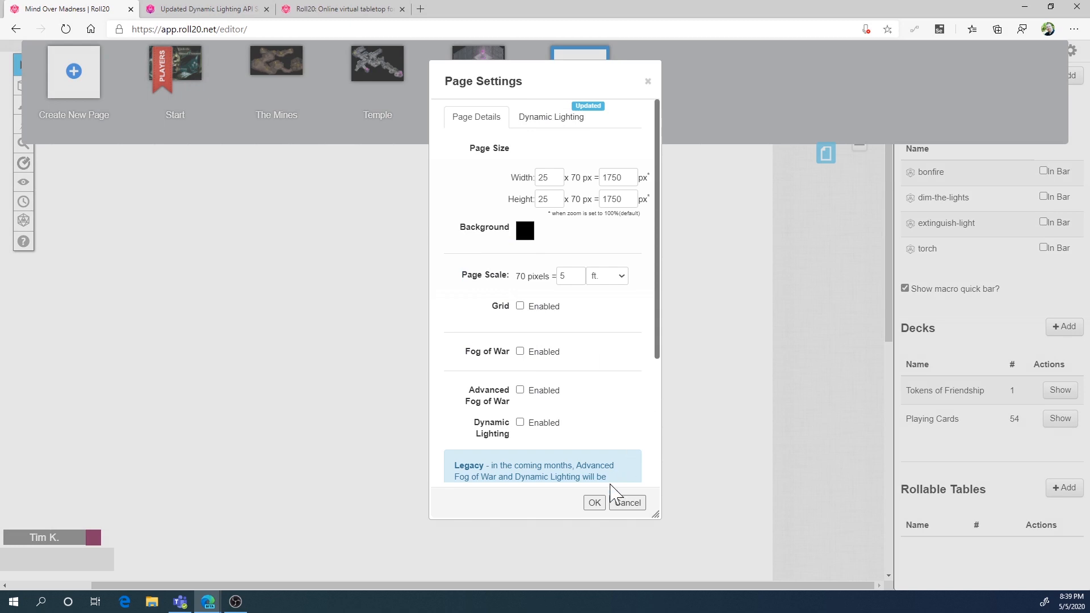
{"action": "left_click", "coordinate": [600, 502]}
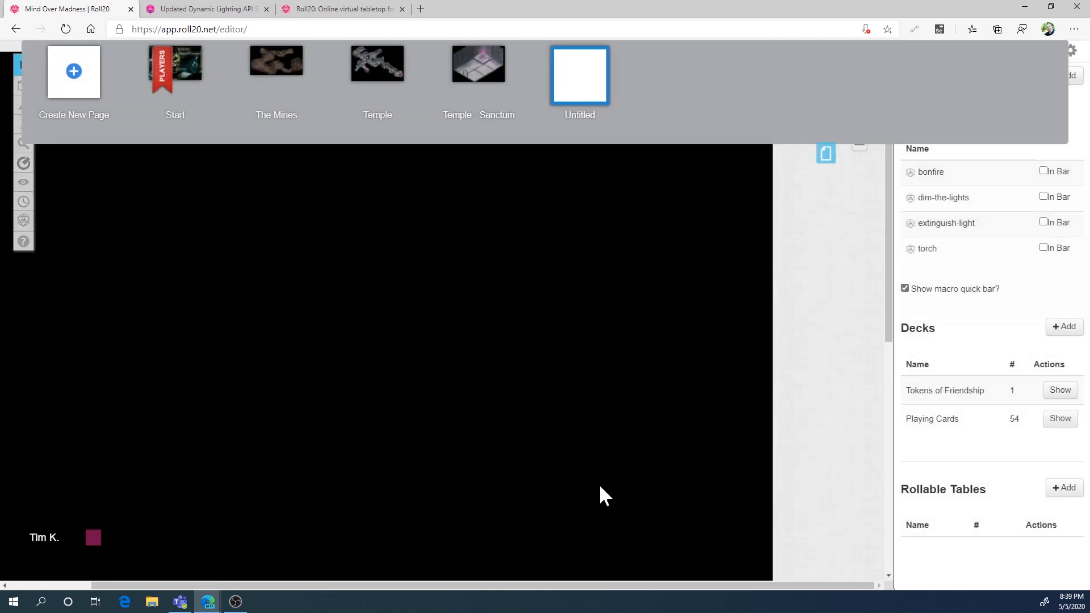
{"action": "left_click", "coordinate": [825, 156]}
Place temple of aashar.jpg from the library's Dungeons map folder onto the page's Map & Background layer
{"action": "mouse_move", "coordinate": [24, 90]}
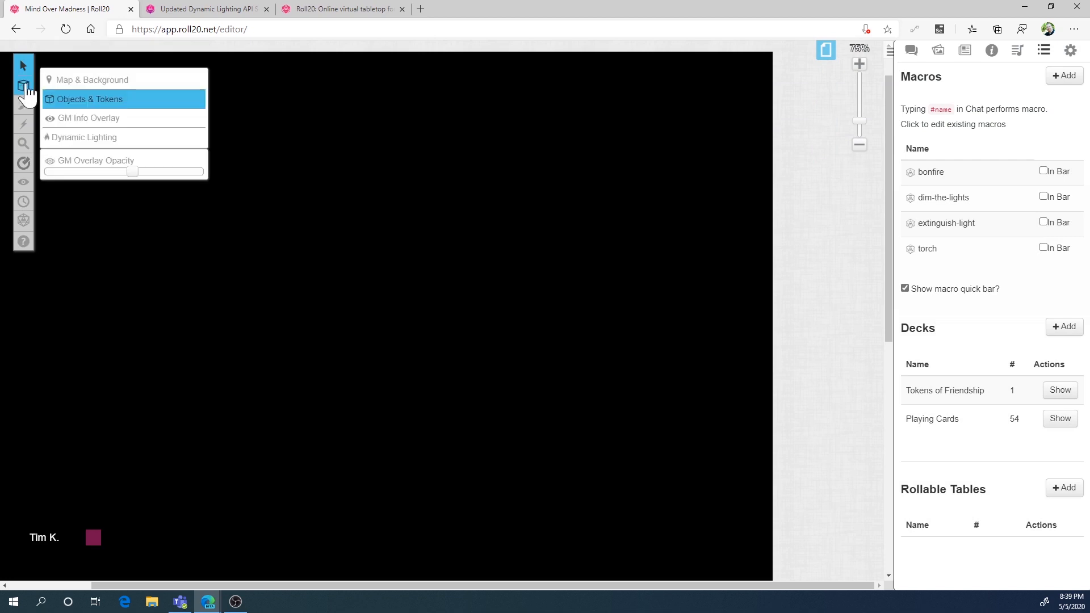
{"action": "left_click", "coordinate": [65, 81]}
{"action": "left_click", "coordinate": [937, 50]}
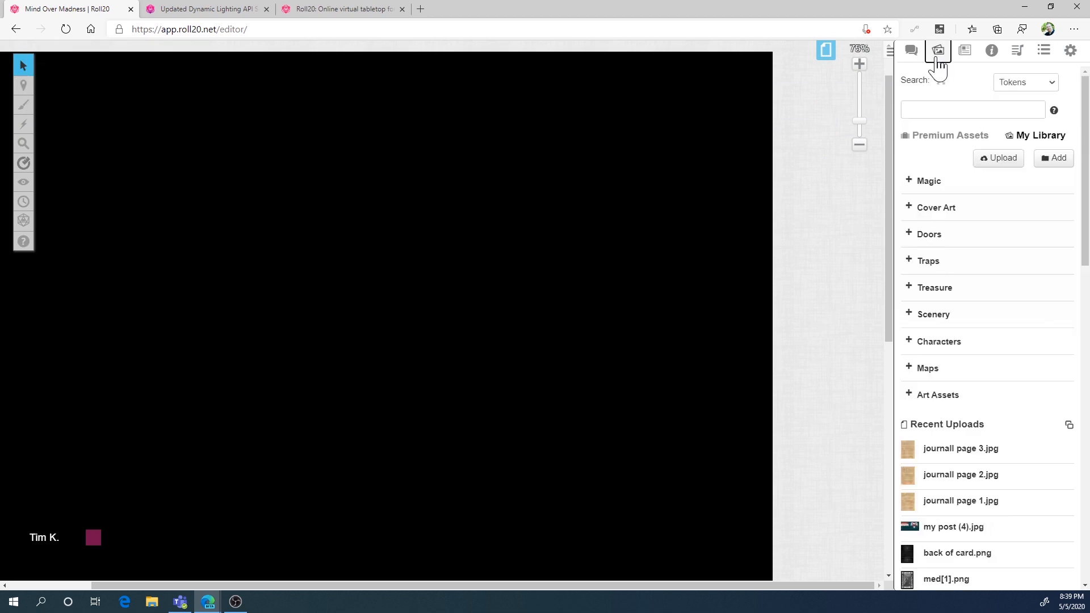
{"action": "left_click", "coordinate": [910, 369]}
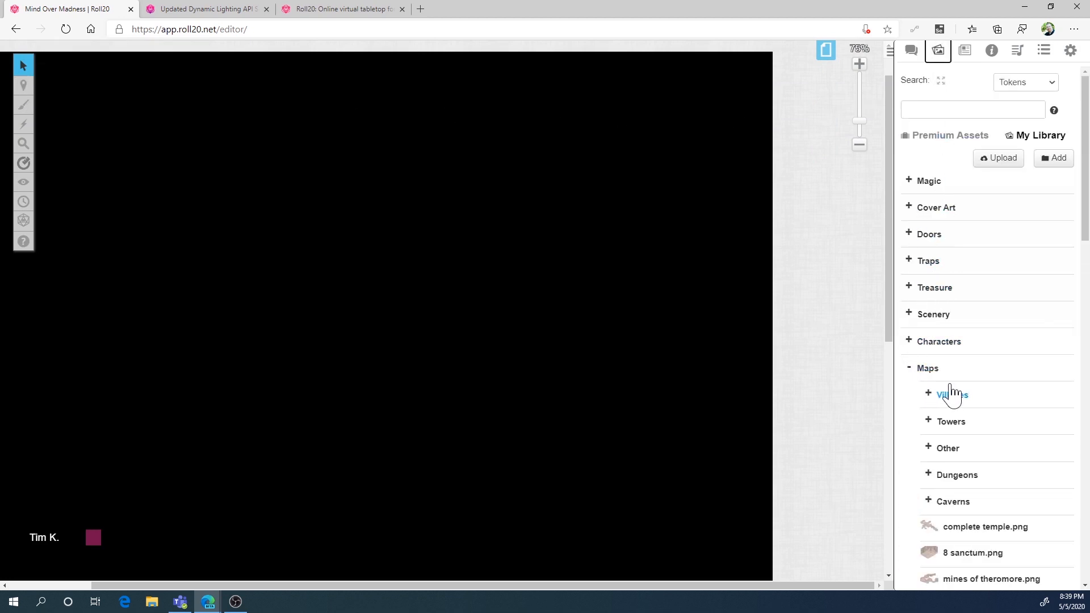
{"action": "scroll", "coordinate": [951, 397], "scroll_direction": "down", "scroll_amount": 3}
{"action": "left_click", "coordinate": [929, 319]}
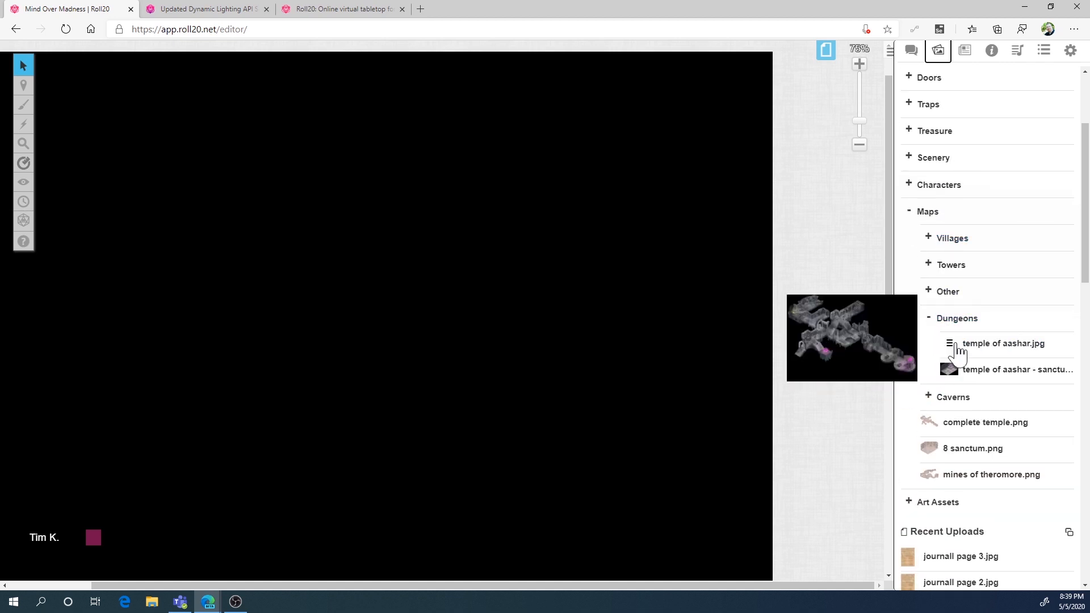
{"action": "left_click", "coordinate": [997, 370]}
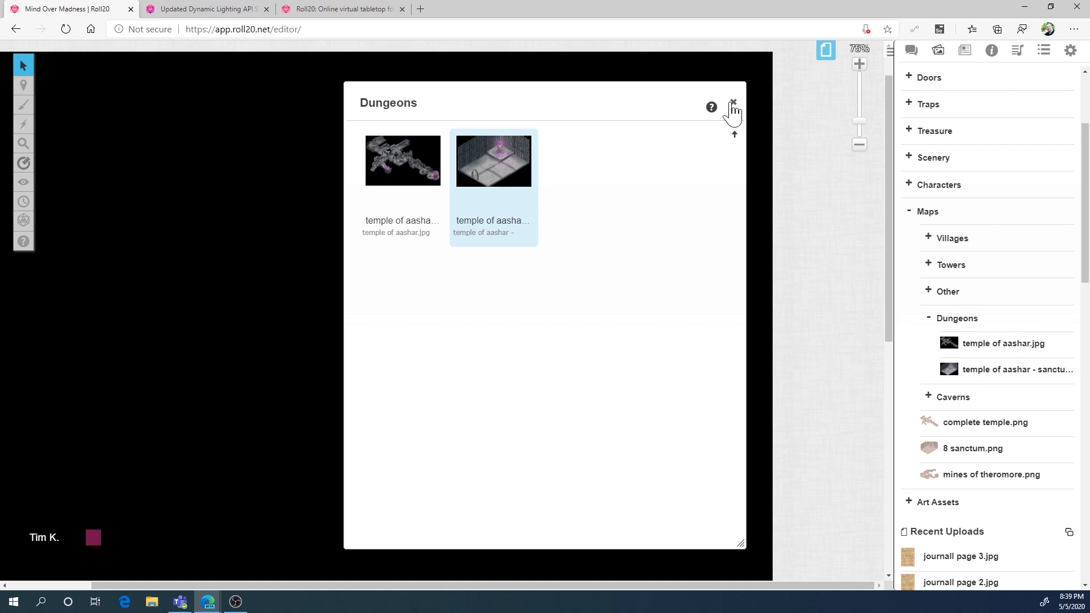
{"action": "left_click", "coordinate": [738, 103]}
{"action": "left_click_drag", "start_coordinate": [965, 342], "coordinate": [535, 467]}
Examine the placed temple map's overall fit on the page and its rooms and stairs up close
{"action": "scroll", "coordinate": [378, 223], "scroll_direction": "down", "scroll_amount": 3}
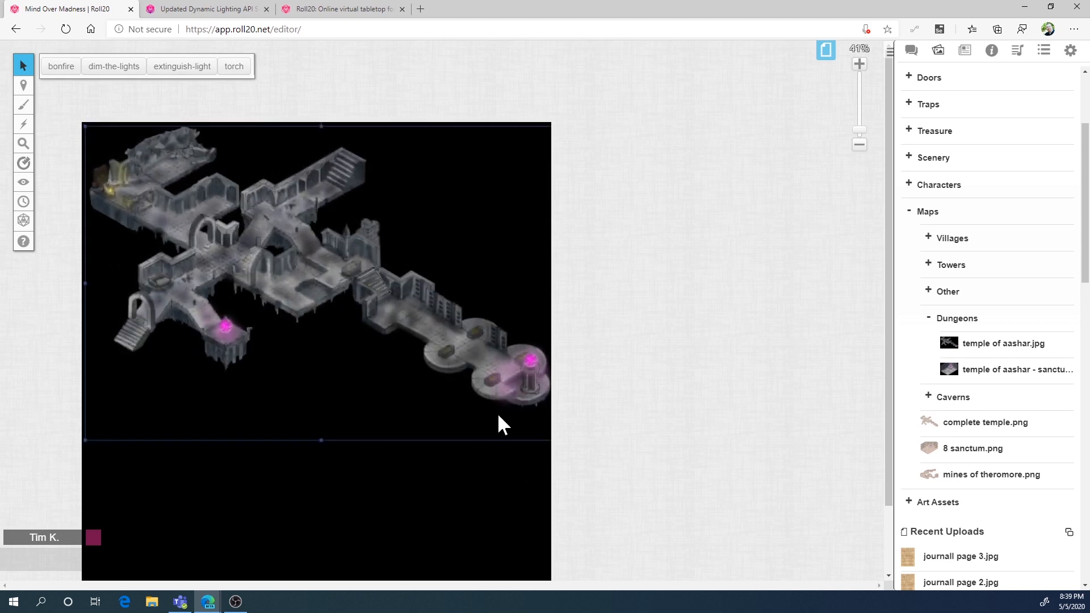
{"action": "scroll", "coordinate": [348, 175], "scroll_direction": "up", "scroll_amount": 2}
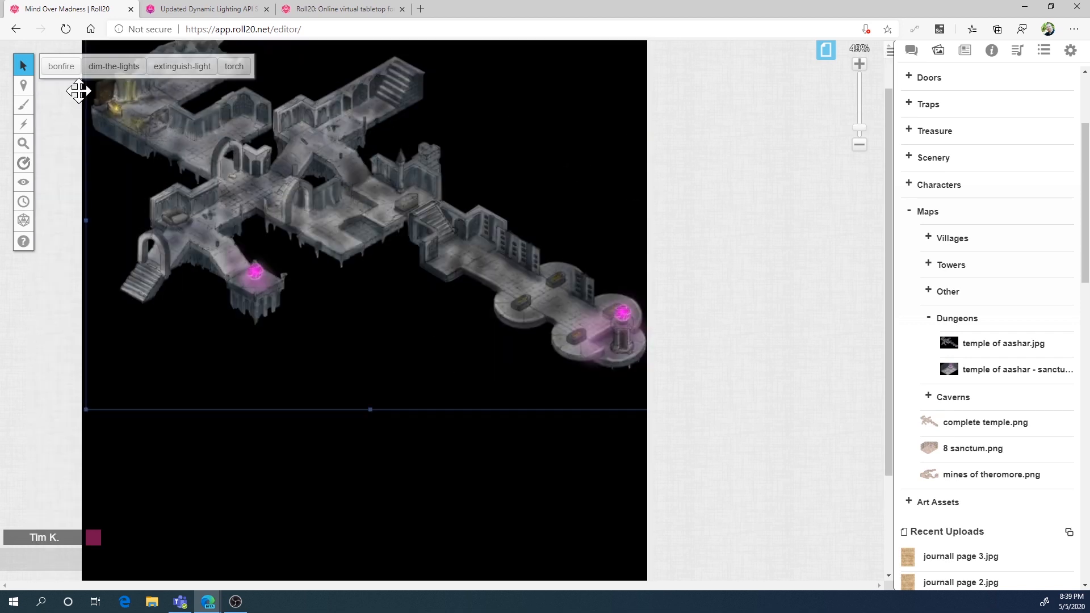
{"action": "mouse_move", "coordinate": [24, 68]}
{"action": "left_click", "coordinate": [63, 75]}
{"action": "left_click_drag", "start_coordinate": [447, 141], "coordinate": [445, 222]}
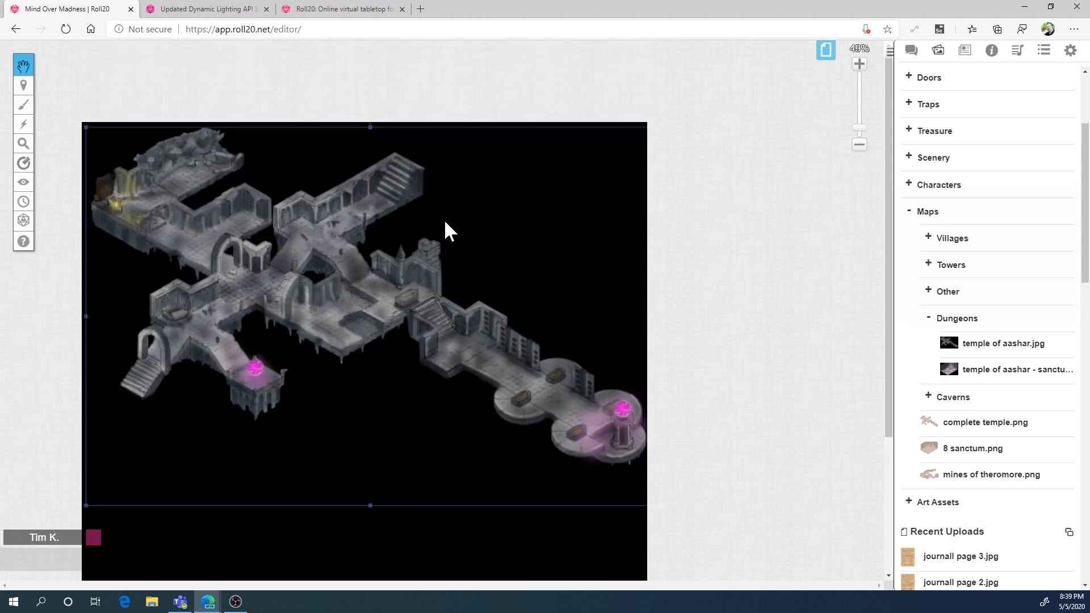
{"action": "scroll", "coordinate": [395, 183], "scroll_direction": "up", "scroll_amount": 5}
{"action": "left_click_drag", "start_coordinate": [478, 63], "coordinate": [498, 219]}
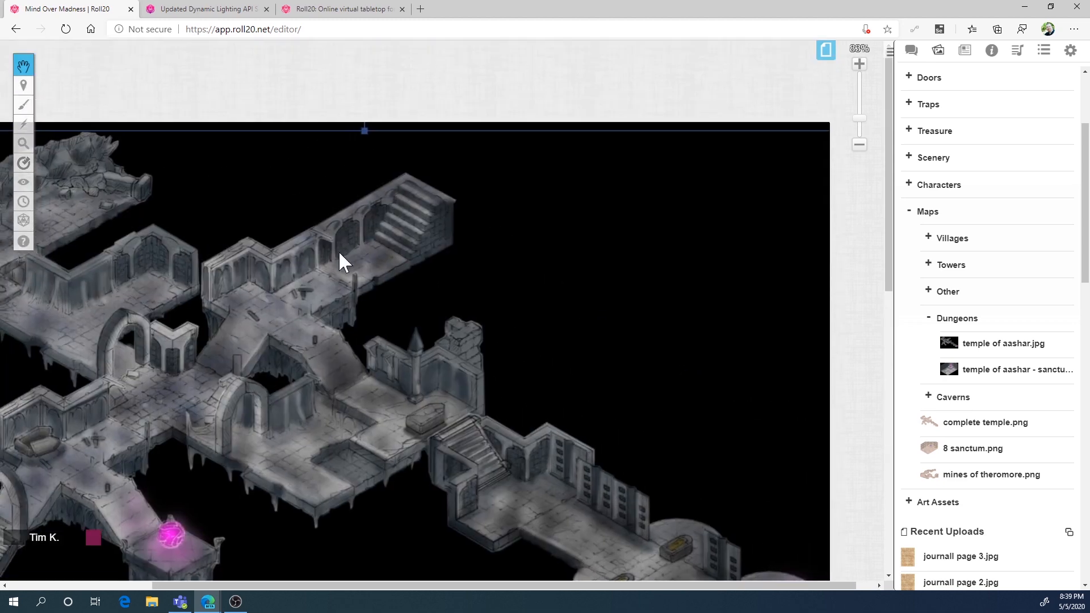
{"action": "left_click_drag", "start_coordinate": [270, 295], "coordinate": [407, 217]}
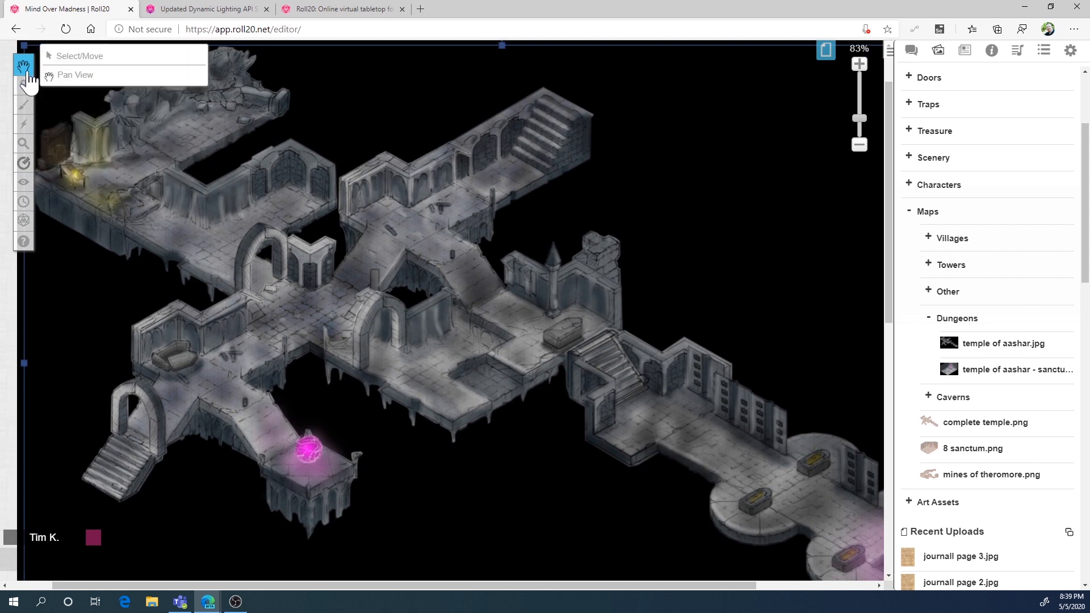
{"action": "left_click", "coordinate": [148, 57]}
{"action": "left_click", "coordinate": [825, 57]}
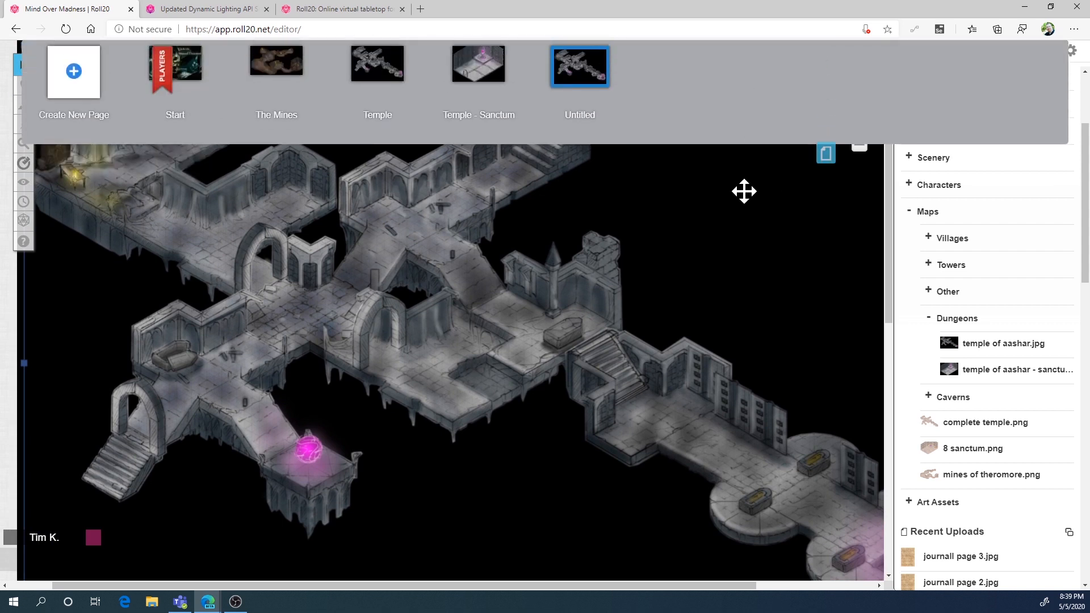
{"action": "left_click", "coordinate": [828, 158]}
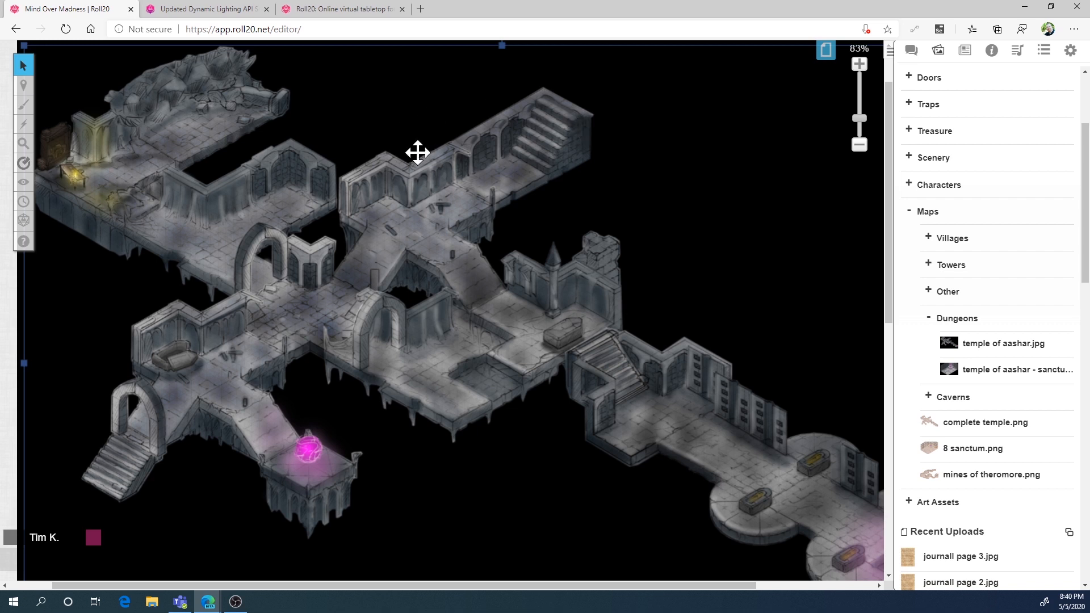
Turn on the updated Dynamic Lighting in the Untitled page's settings
{"action": "left_click", "coordinate": [825, 51]}
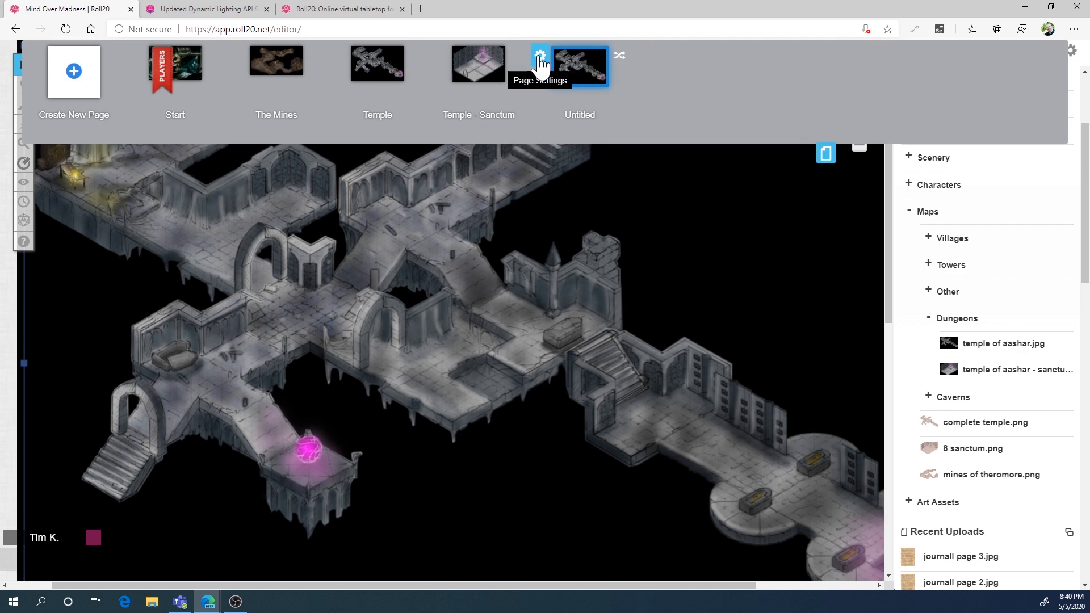
{"action": "left_click", "coordinate": [539, 58]}
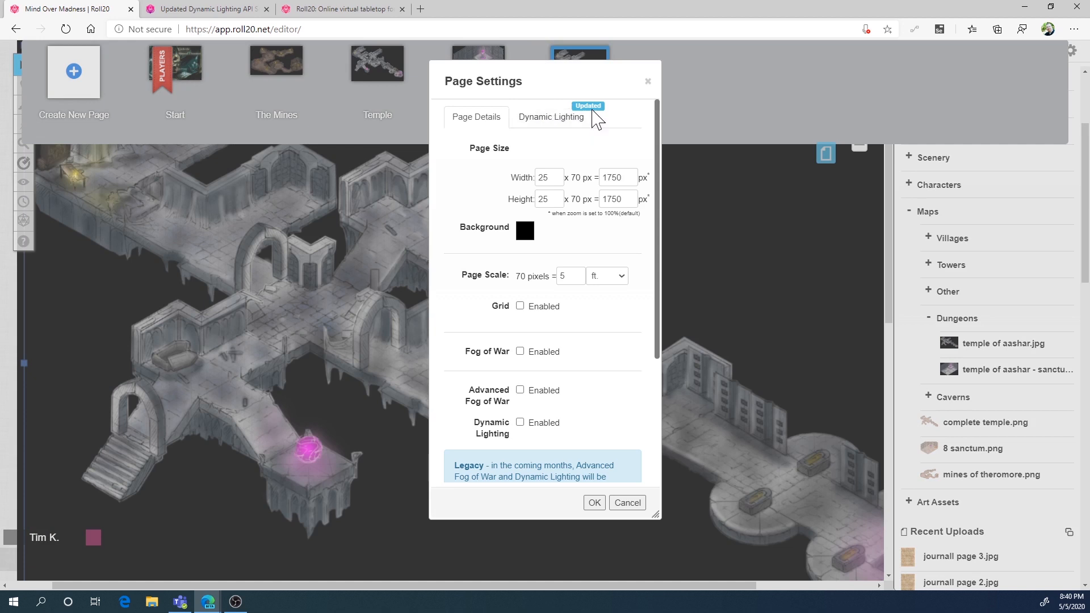
{"action": "left_click", "coordinate": [572, 131]}
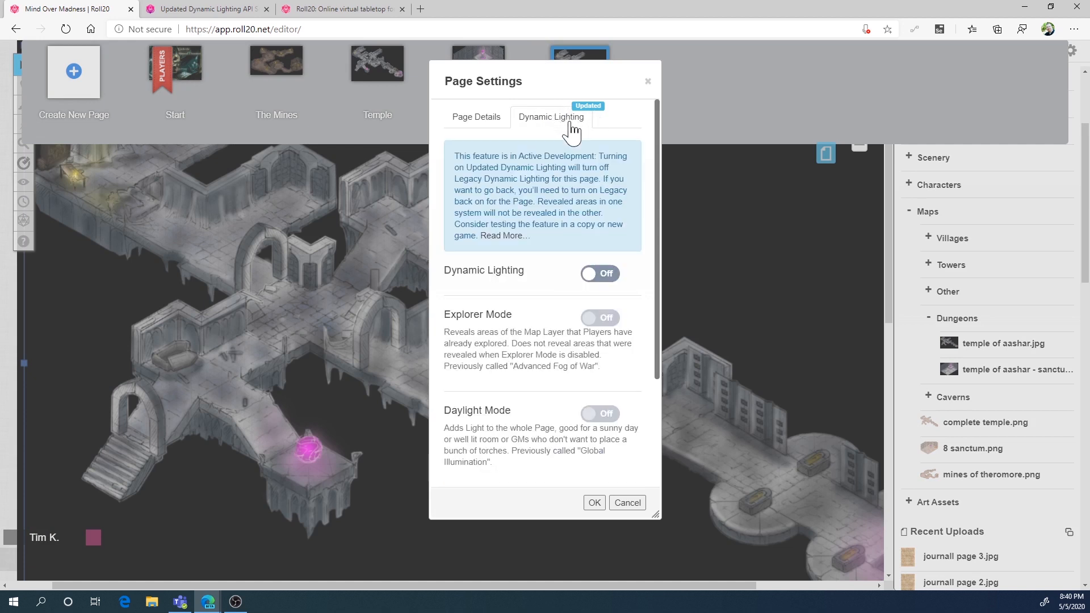
{"action": "left_click", "coordinate": [609, 276]}
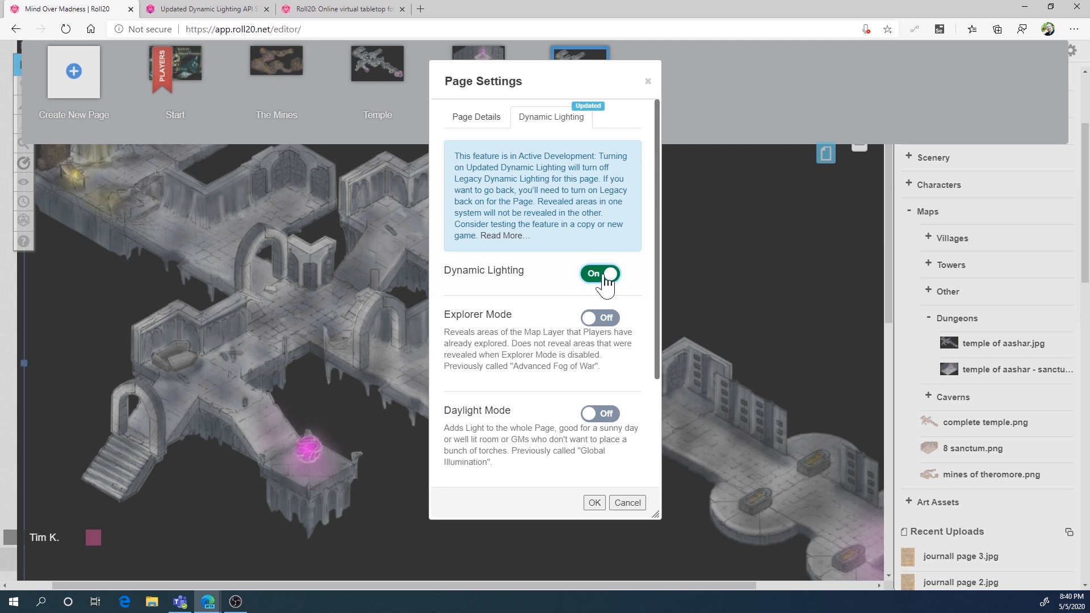
Review the legacy fog and lighting options and the updated Explorer and Daylight modes, and save the page settings
{"action": "left_click", "coordinate": [453, 124]}
{"action": "scroll", "coordinate": [571, 357], "scroll_direction": "down", "scroll_amount": 1}
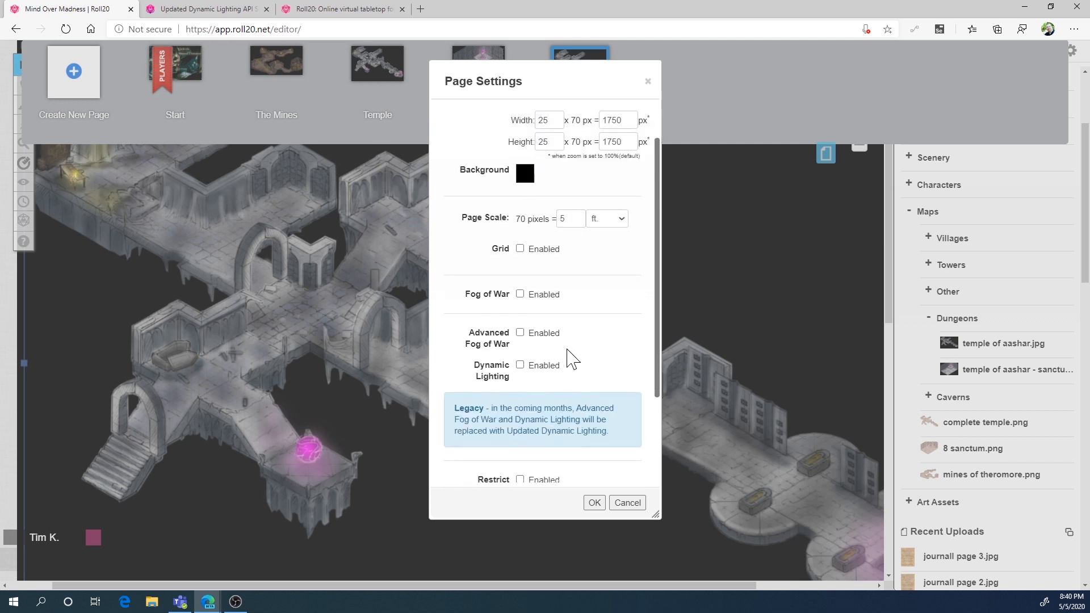
{"action": "scroll", "coordinate": [570, 357], "scroll_direction": "down", "scroll_amount": 1}
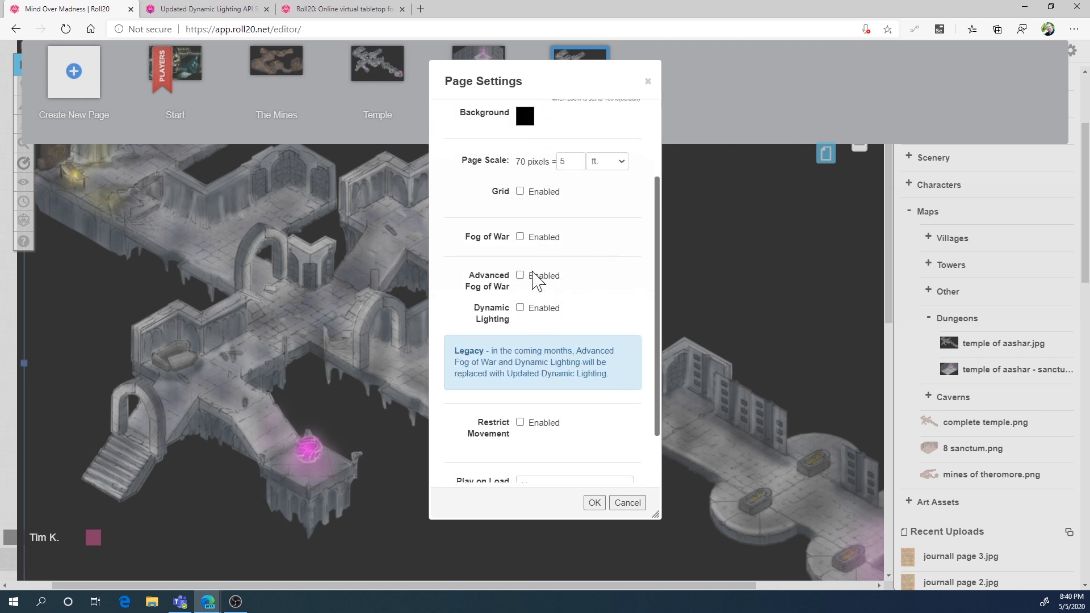
{"action": "scroll", "coordinate": [589, 145], "scroll_direction": "up", "scroll_amount": 2}
{"action": "left_click", "coordinate": [583, 117]}
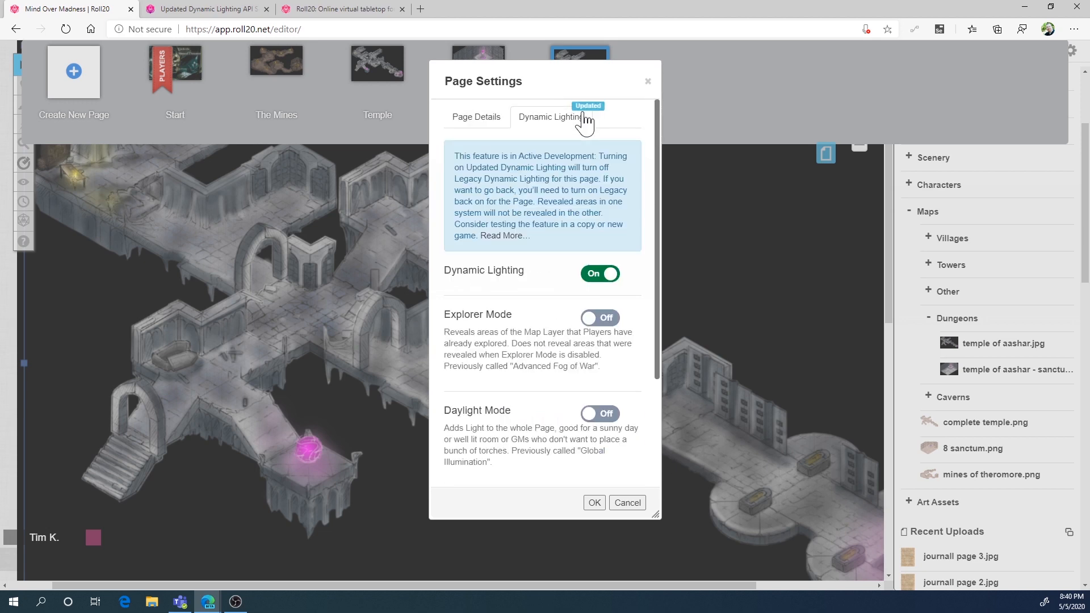
{"action": "scroll", "coordinate": [534, 301], "scroll_direction": "down", "scroll_amount": 3}
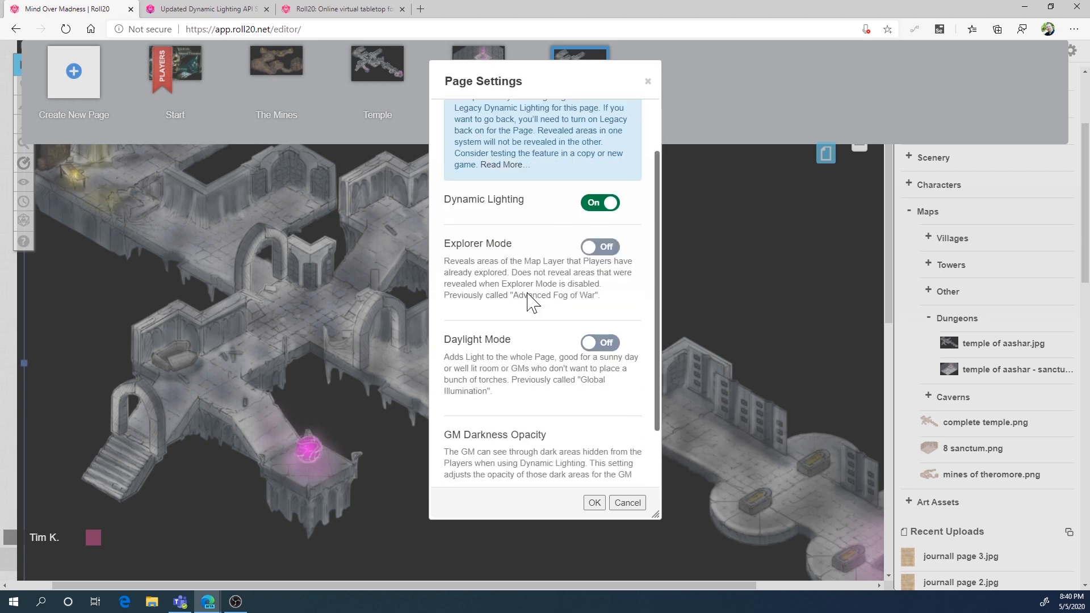
{"action": "scroll", "coordinate": [531, 300], "scroll_direction": "up", "scroll_amount": 3}
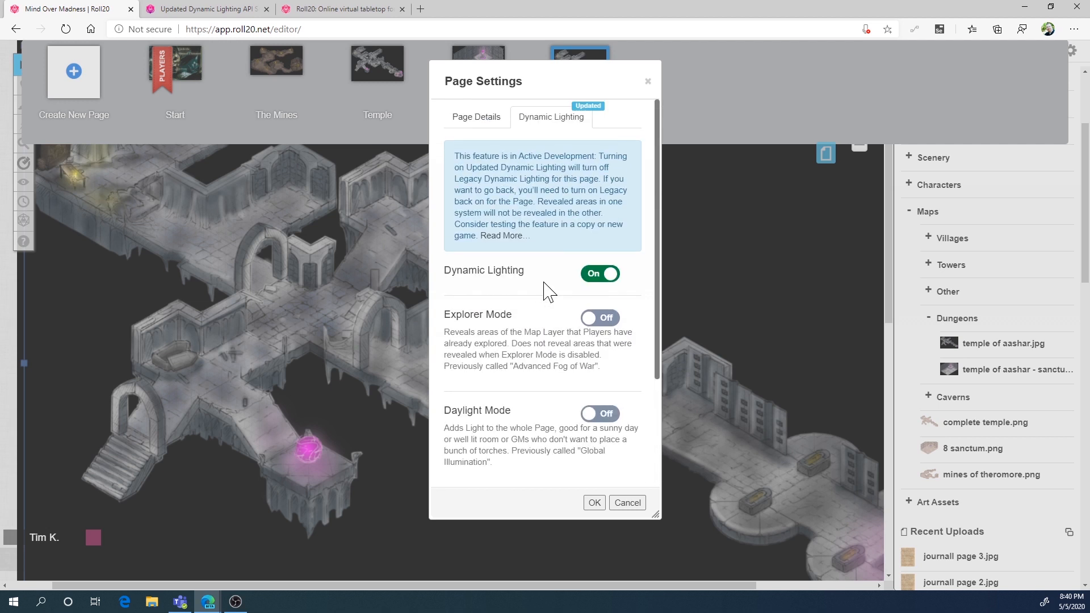
{"action": "left_click", "coordinate": [594, 503]}
{"action": "left_click", "coordinate": [825, 157]}
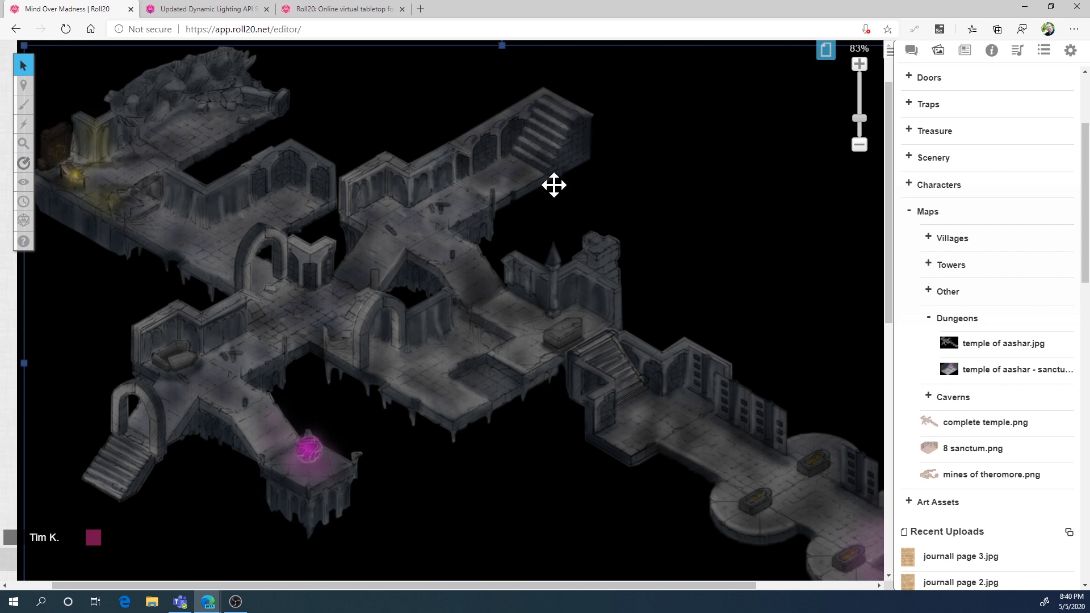
Add the Uetrid character's token on the Objects & Tokens layer at the northeast stairs and shrink it to fit the steps
{"action": "mouse_move", "coordinate": [28, 88]}
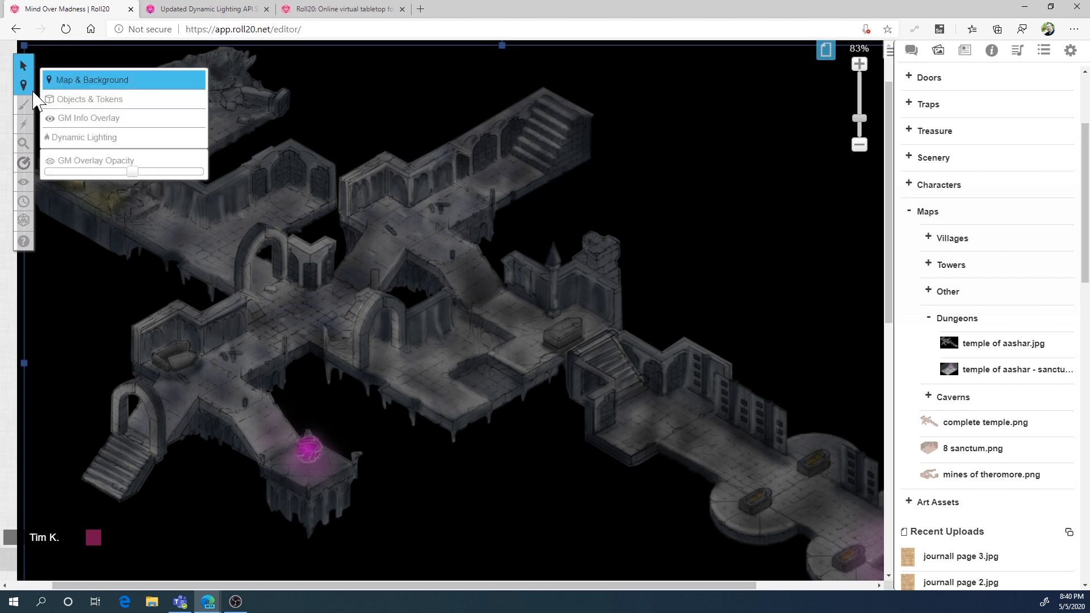
{"action": "left_click", "coordinate": [150, 103]}
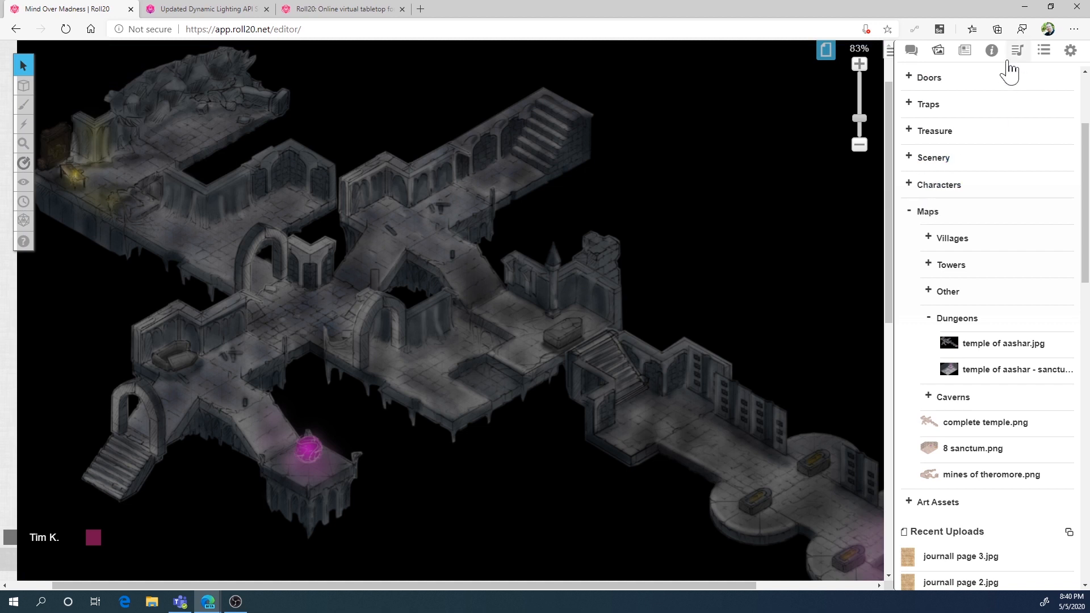
{"action": "left_click", "coordinate": [965, 57]}
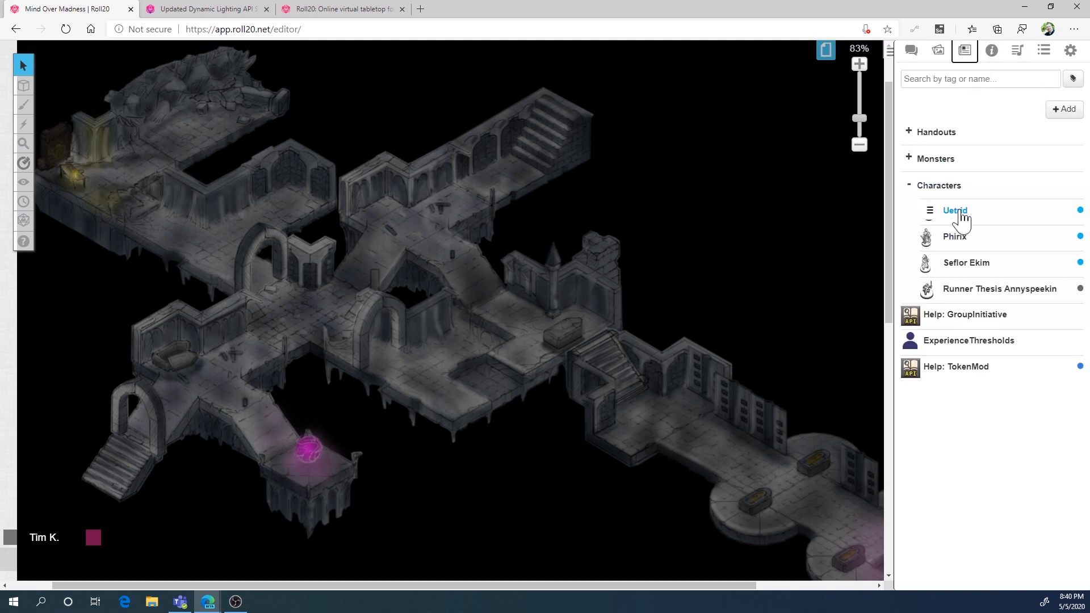
{"action": "left_click_drag", "start_coordinate": [954, 211], "coordinate": [537, 137]}
{"action": "left_click", "coordinate": [537, 137]}
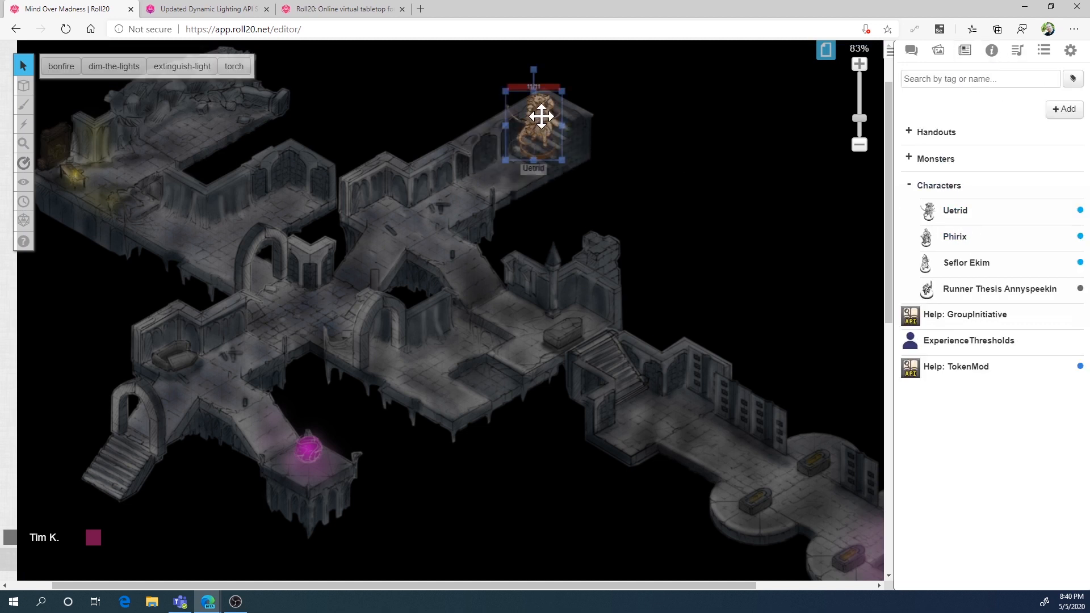
{"action": "left_click_drag", "start_coordinate": [563, 92], "coordinate": [538, 132]}
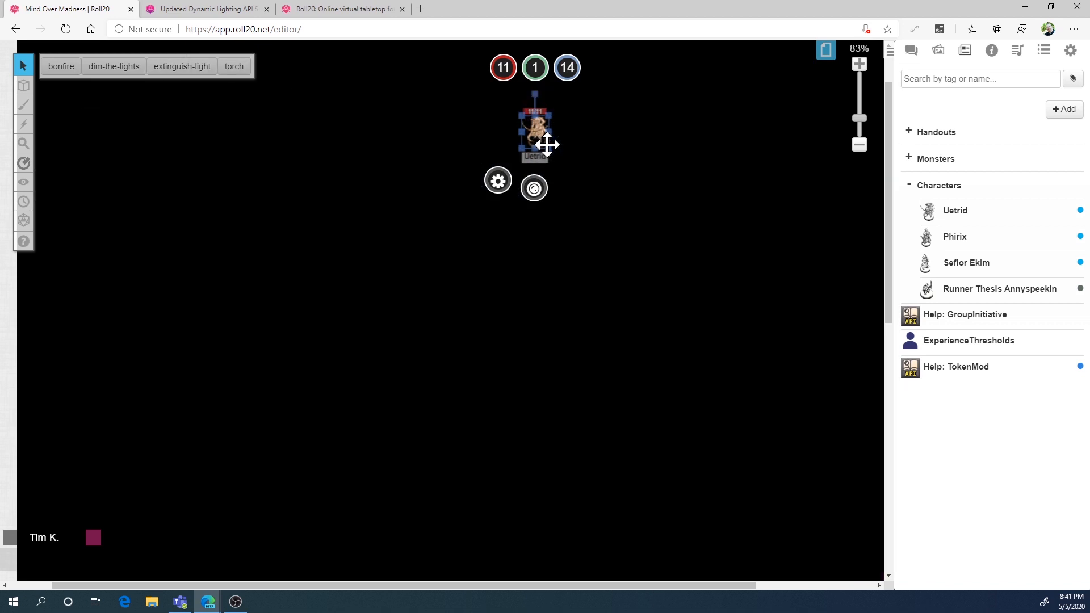
{"action": "left_click", "coordinate": [646, 149]}
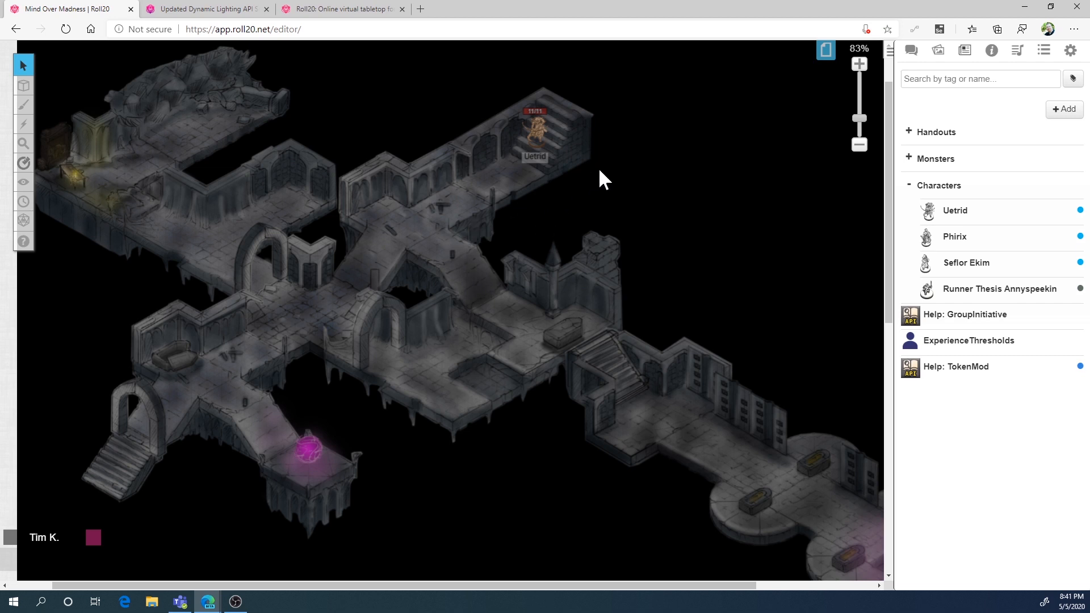
Set up polygon line drawing on the Dynamic Lighting layer with a yellow stroke and Extra Large thickness
{"action": "mouse_move", "coordinate": [32, 90]}
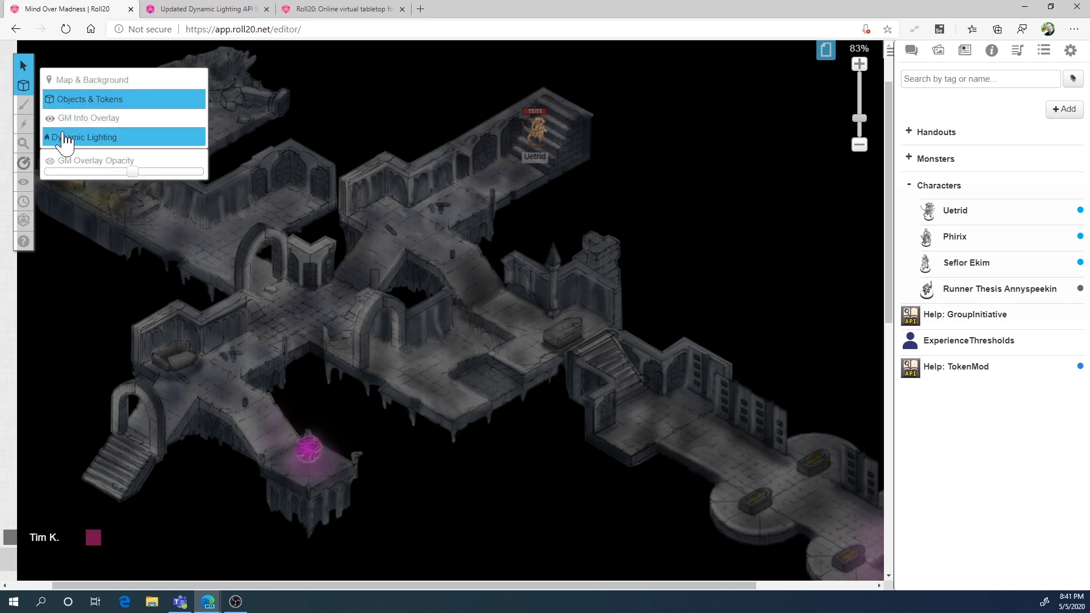
{"action": "left_click", "coordinate": [73, 136]}
{"action": "left_click", "coordinate": [24, 103]}
{"action": "left_click", "coordinate": [73, 119]}
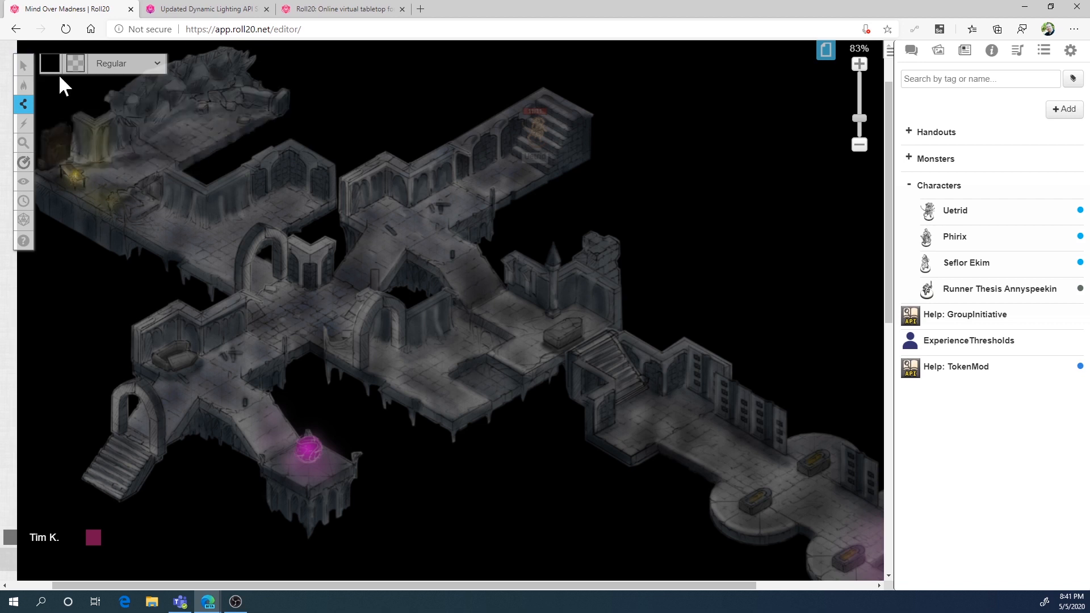
{"action": "left_click", "coordinate": [54, 67]}
{"action": "left_click", "coordinate": [62, 92]}
{"action": "left_click", "coordinate": [119, 64]}
{"action": "left_click", "coordinate": [117, 156]}
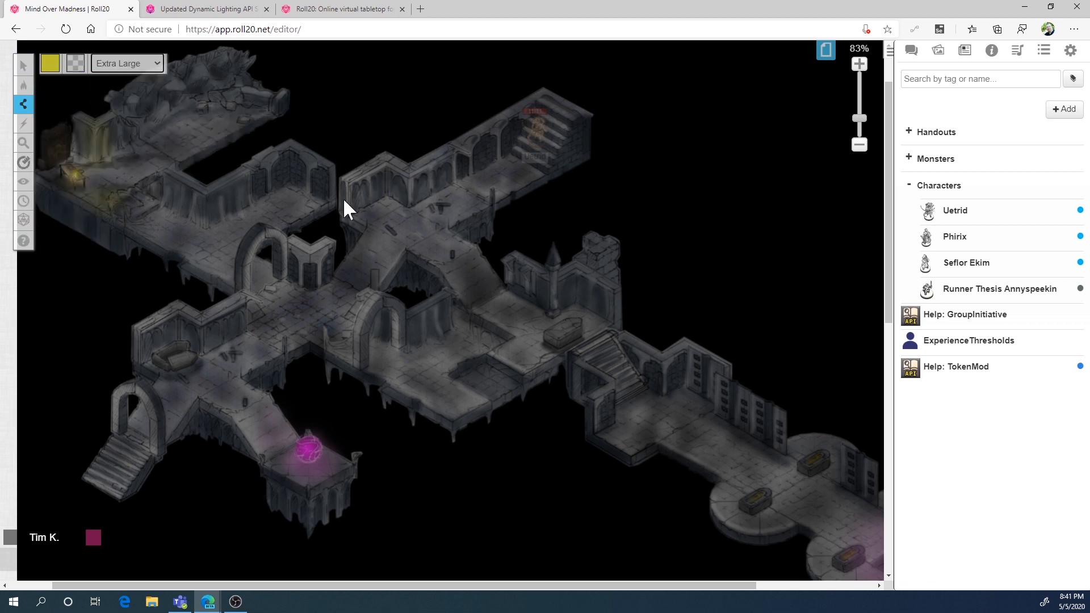
Draw one lighting barrier along the stair corridor's lower edge and an angled one in the gap west of that corridor
{"action": "left_click", "coordinate": [609, 163]}
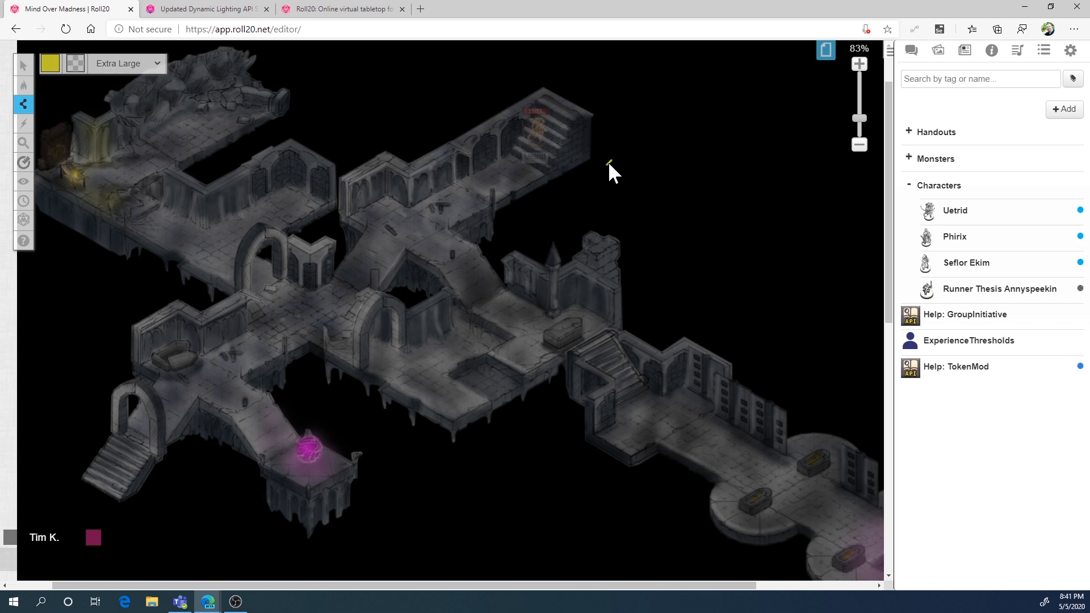
{"action": "left_click", "coordinate": [471, 233]}
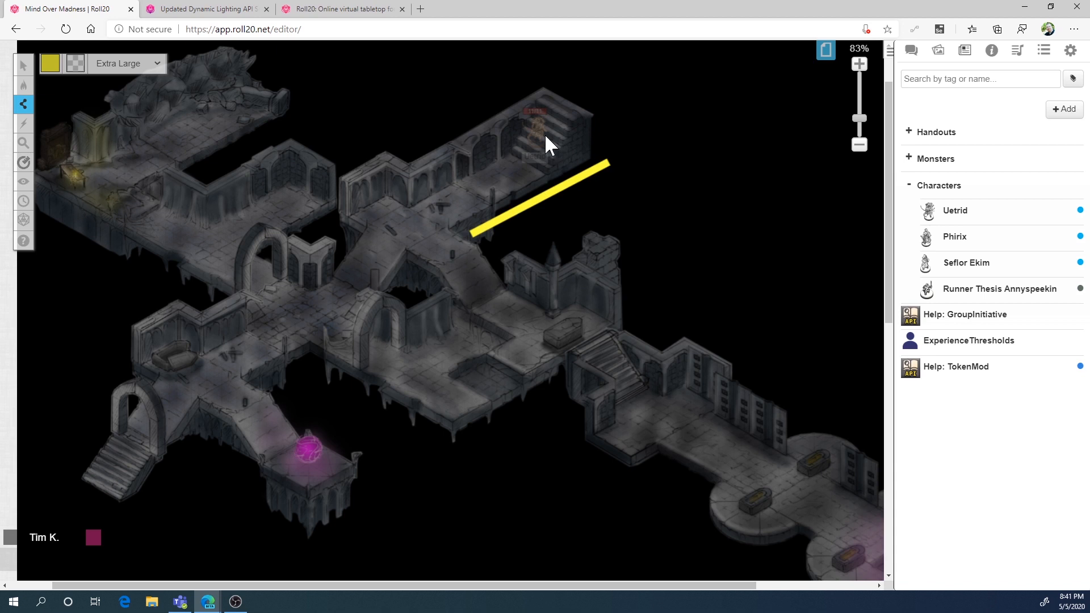
{"action": "right_click", "coordinate": [592, 218]}
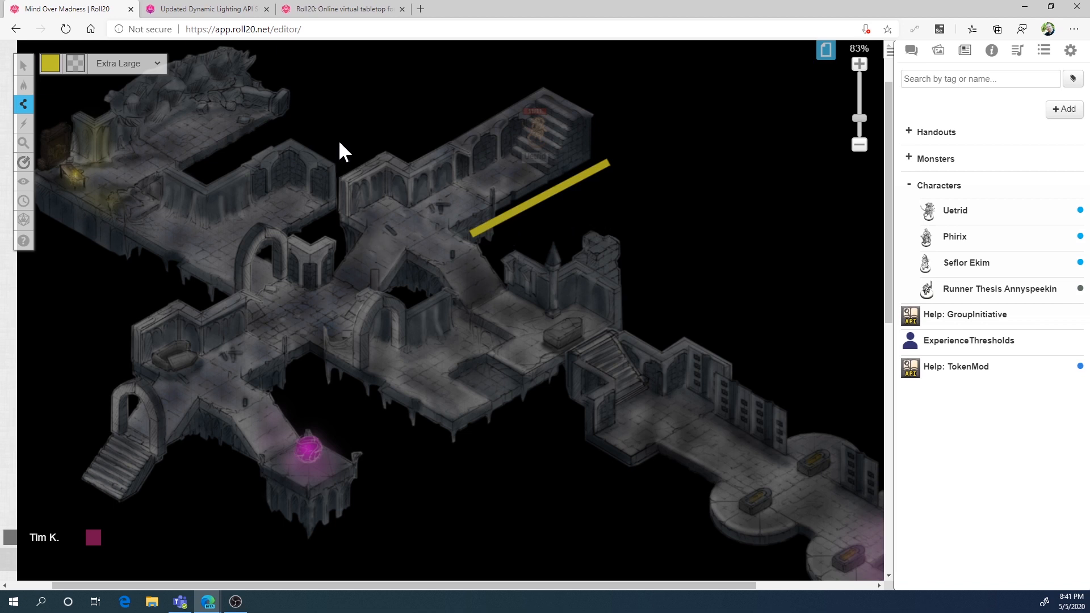
{"action": "left_click", "coordinate": [335, 226]}
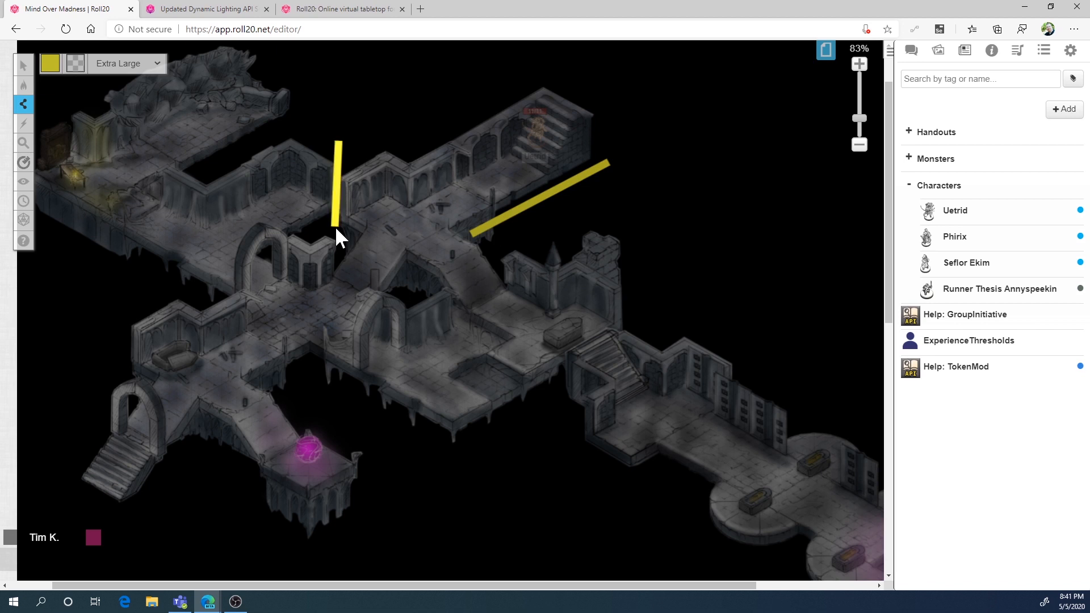
{"action": "left_click", "coordinate": [288, 231]}
{"action": "right_click", "coordinate": [333, 228]}
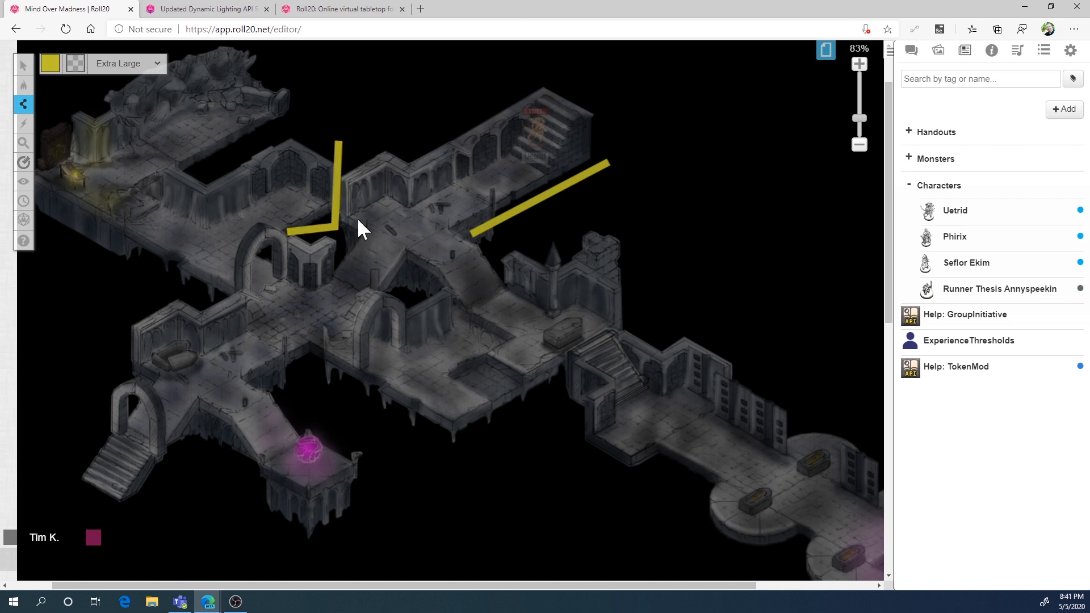
Draw lighting barriers along the central room's lower edges, straight down from its lowest corner, and around the outer wall of the adjoining stair chamber
{"action": "left_click", "coordinate": [453, 444]}
{"action": "left_click", "coordinate": [457, 571]}
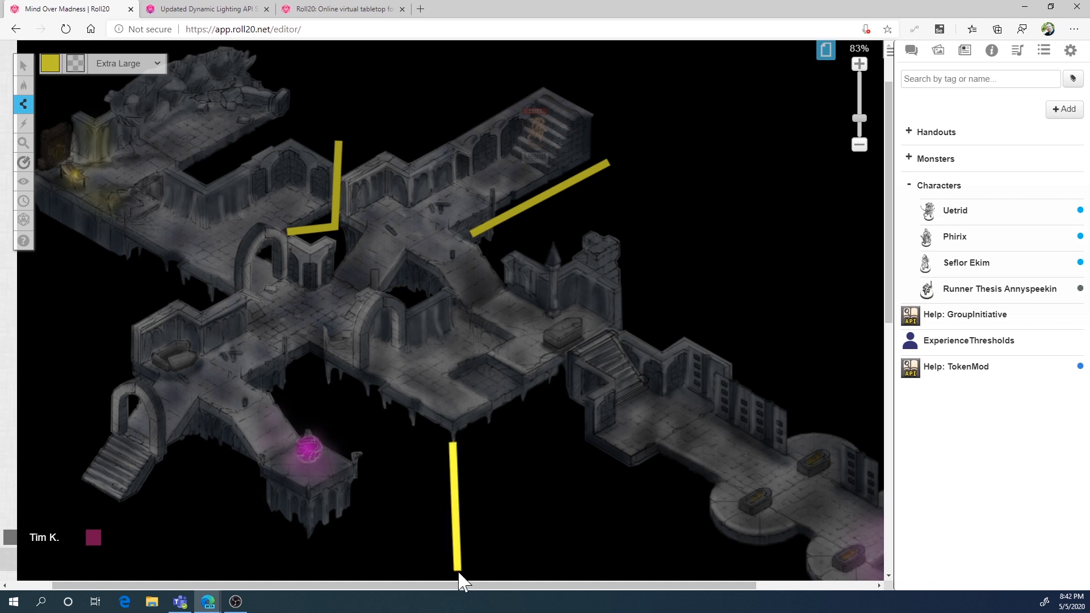
{"action": "right_click", "coordinate": [458, 572]}
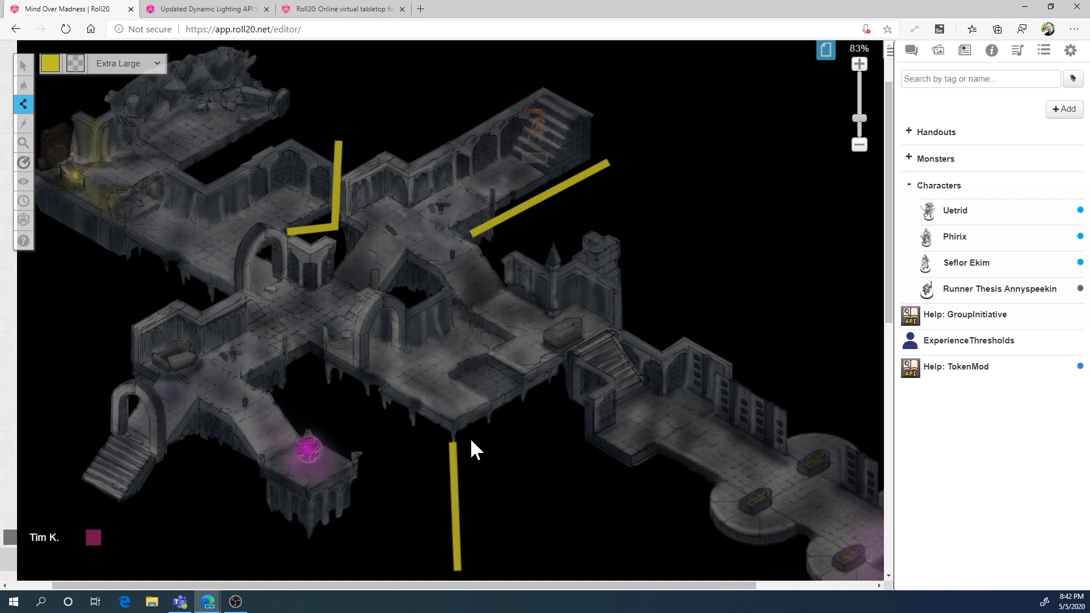
{"action": "left_click", "coordinate": [556, 384]}
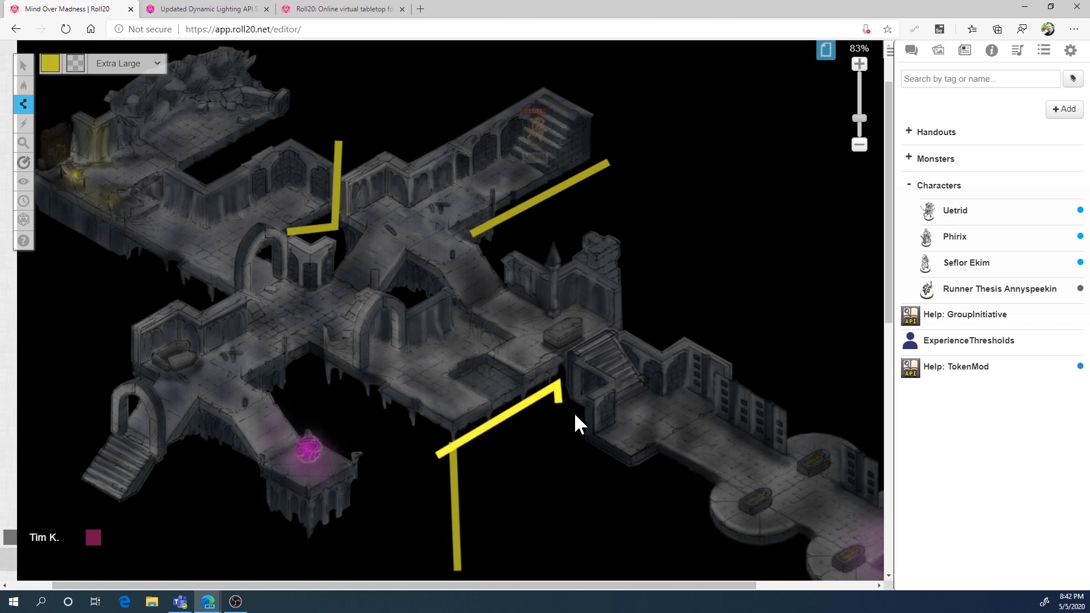
{"action": "double_click", "coordinate": [622, 471]}
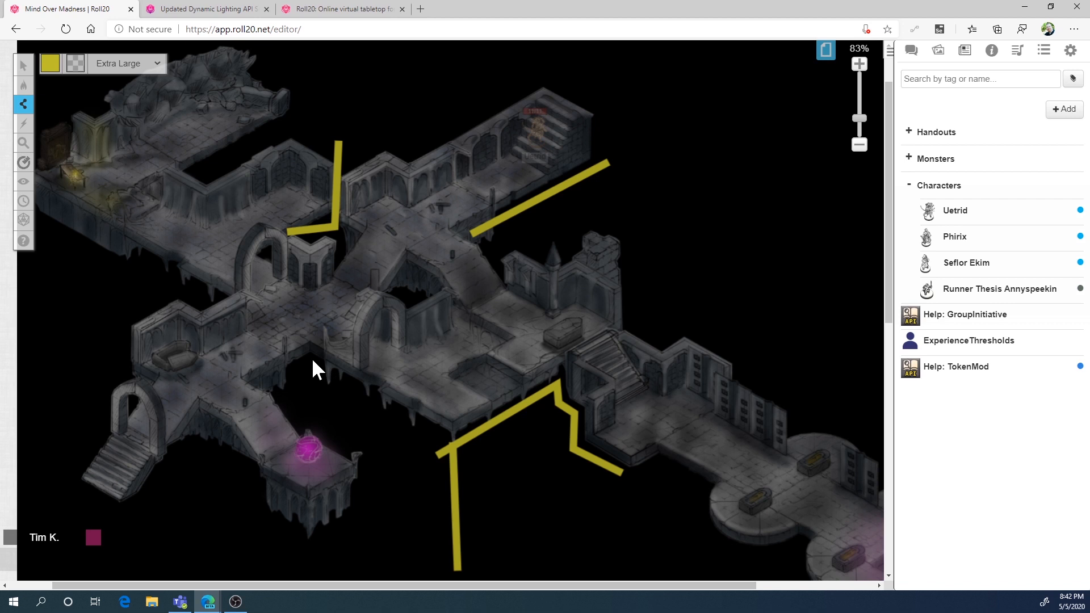
{"action": "double_click", "coordinate": [257, 380]}
{"action": "double_click", "coordinate": [471, 455]}
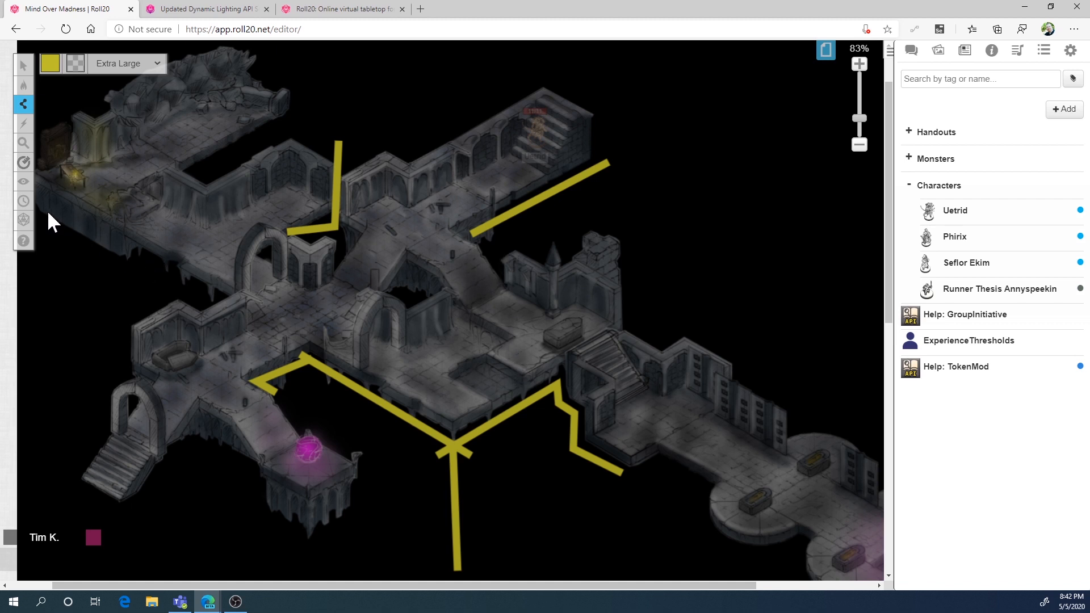
Draw lighting barriers from the northwest hall's lower edge around to the southwest entrance stairs, and between the ruined room and the alcove below it
{"action": "left_click", "coordinate": [224, 294]}
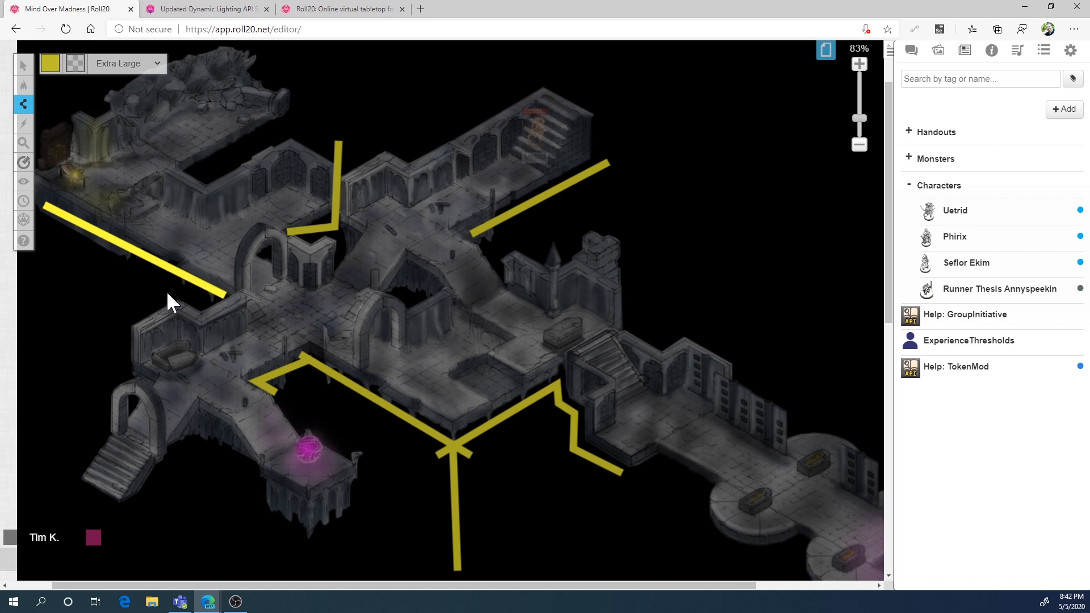
{"action": "left_click", "coordinate": [118, 326]}
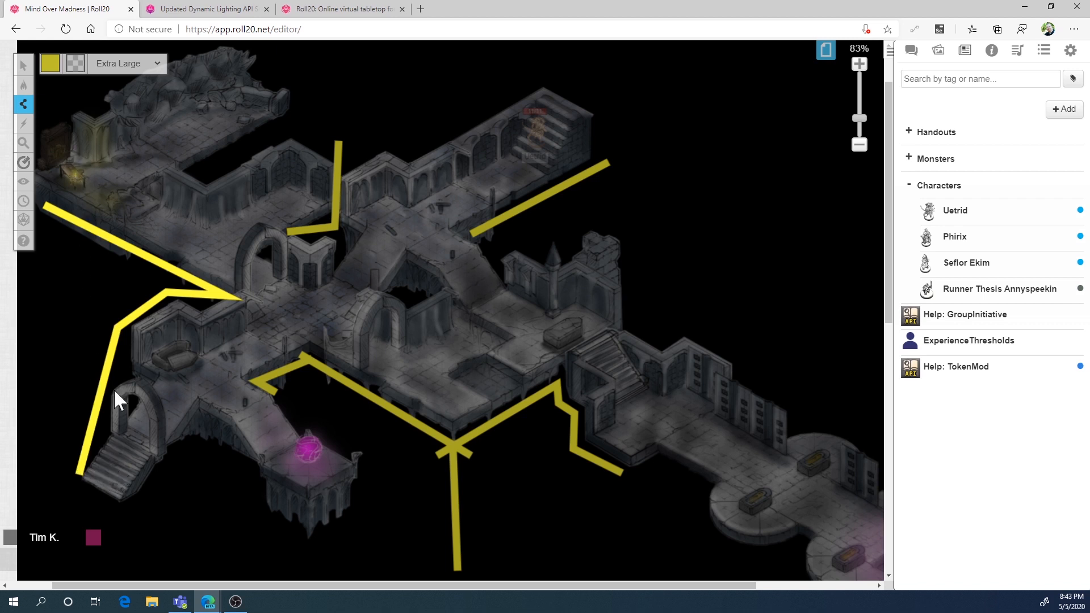
{"action": "left_click", "coordinate": [206, 178]}
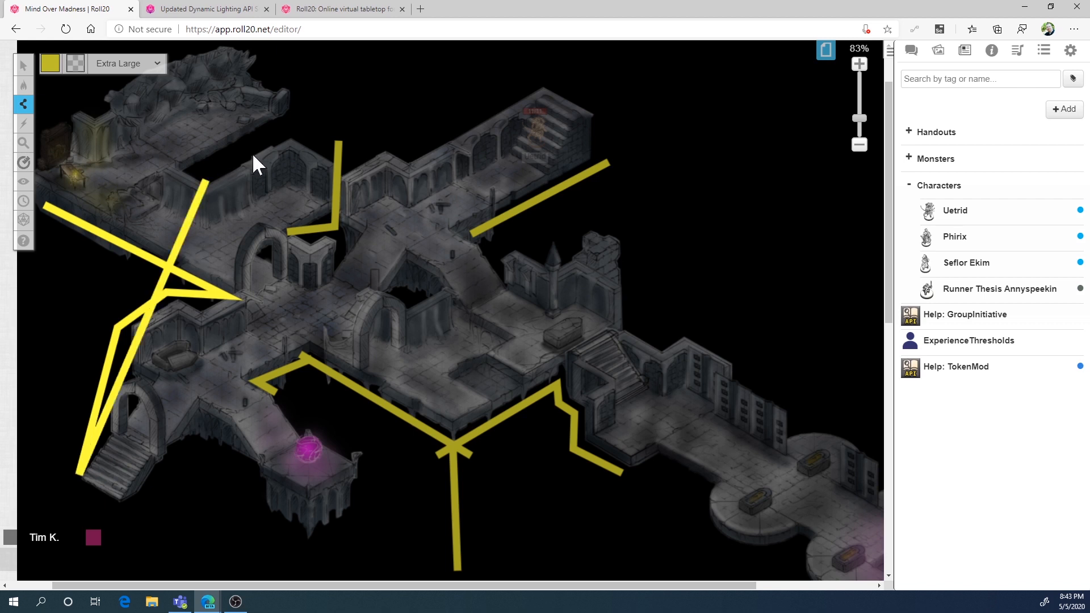
{"action": "right_click", "coordinate": [253, 156]}
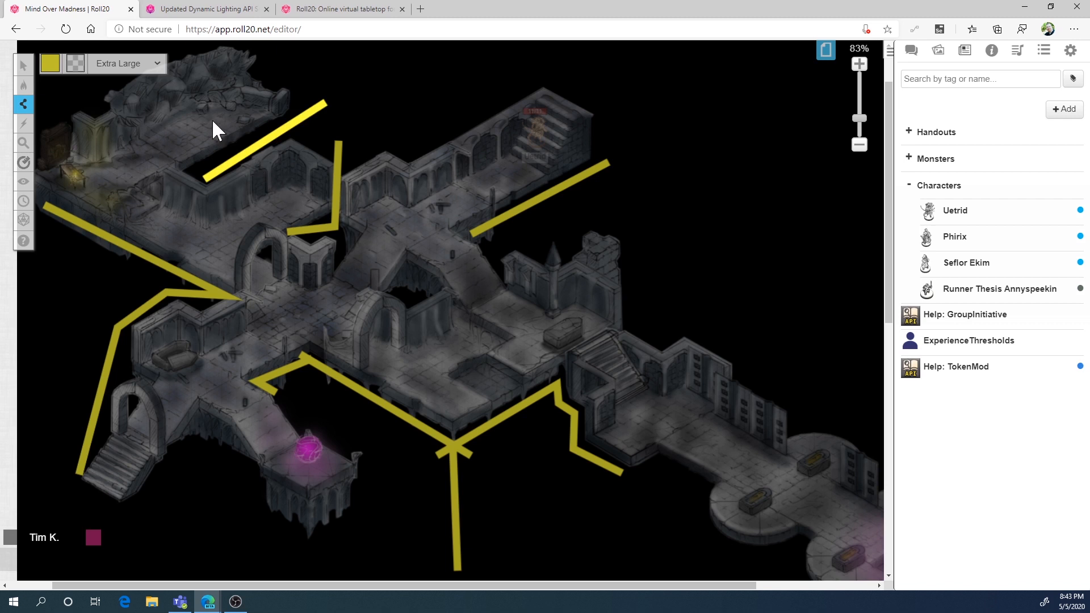
{"action": "double_click", "coordinate": [207, 174]}
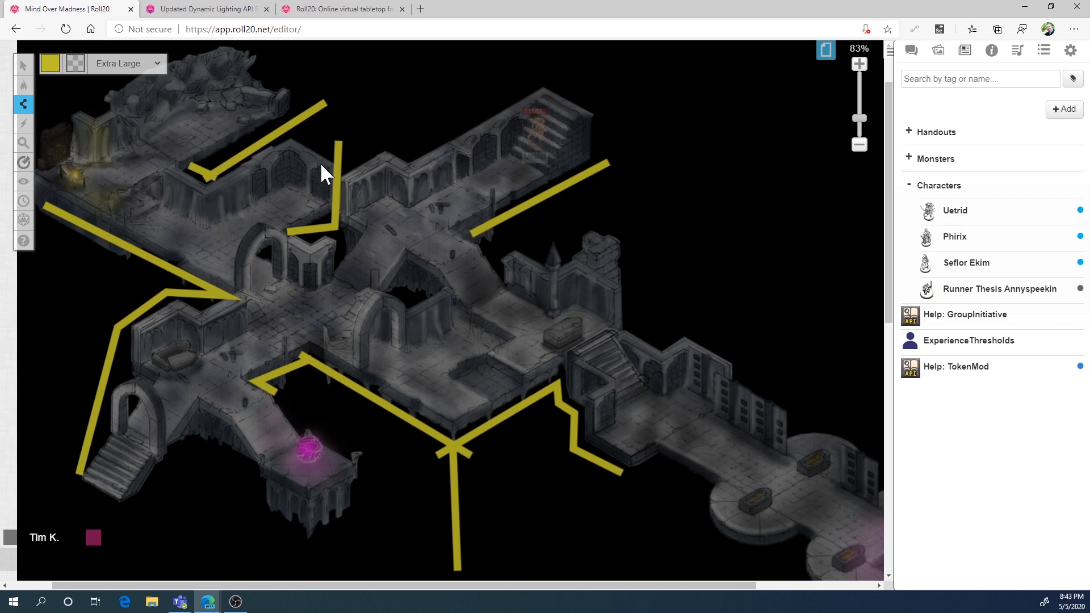
Return to the Objects & Tokens layer, preview the Uetrid token's line of sight, and light it with the torch macro
{"action": "left_click", "coordinate": [23, 66]}
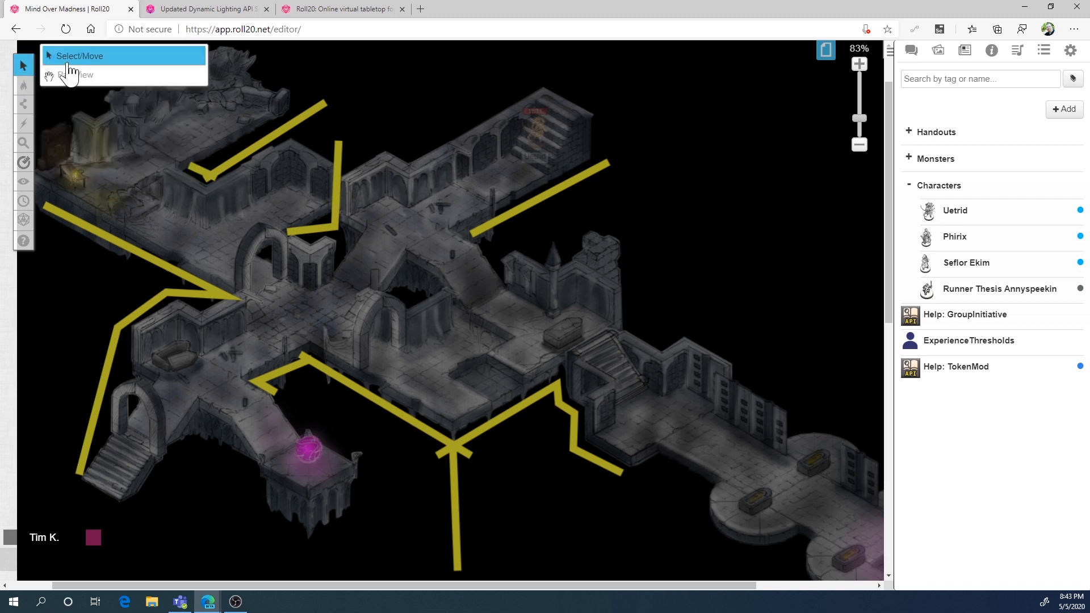
{"action": "mouse_move", "coordinate": [23, 85]}
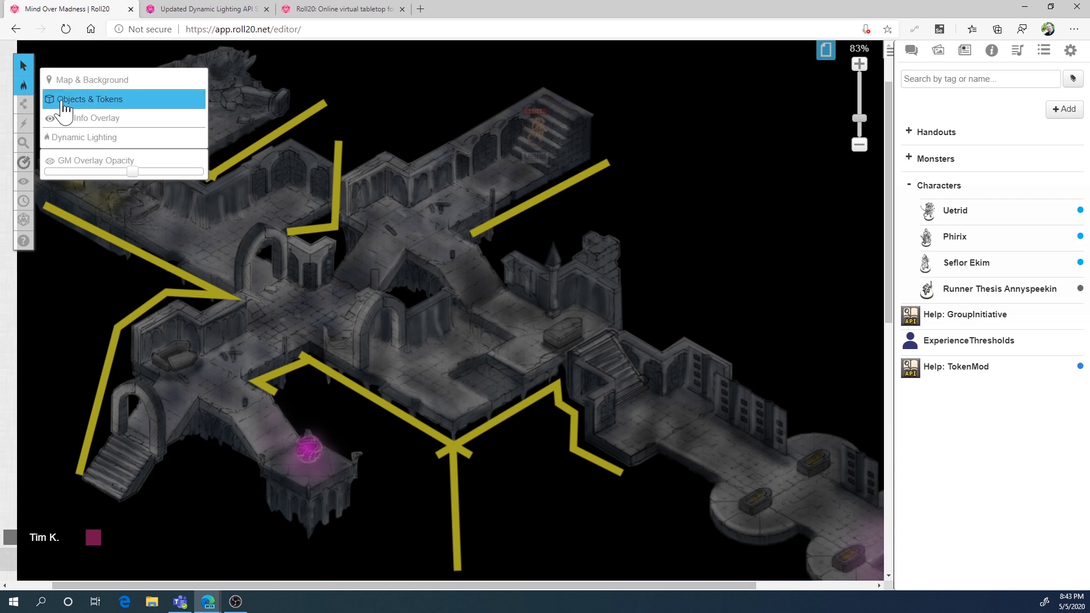
{"action": "left_click", "coordinate": [54, 92]}
{"action": "left_click", "coordinate": [526, 133]}
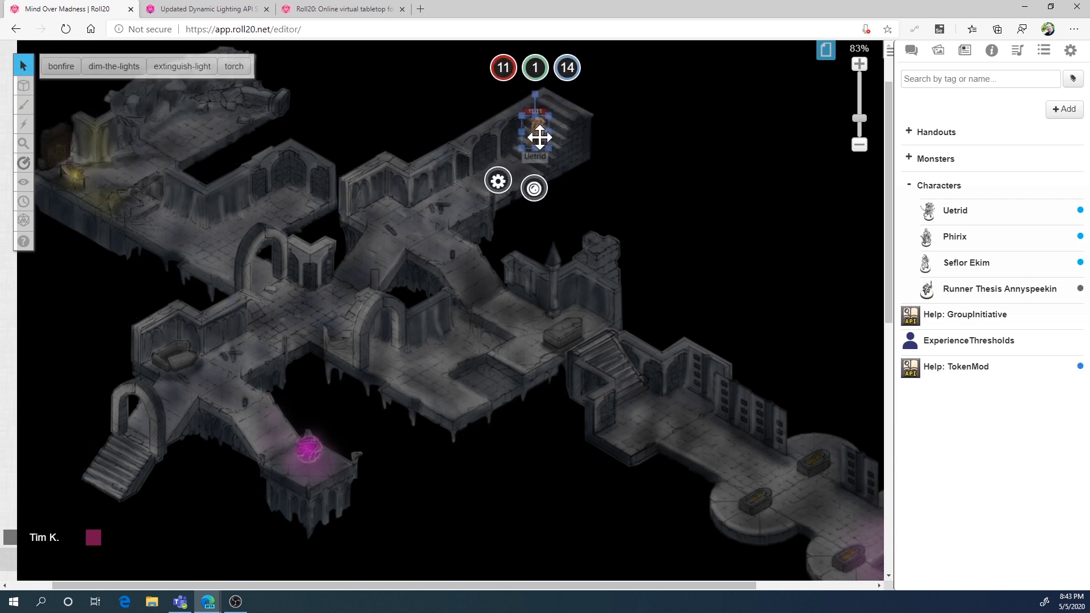
{"action": "key", "text": "ctrl+l"}
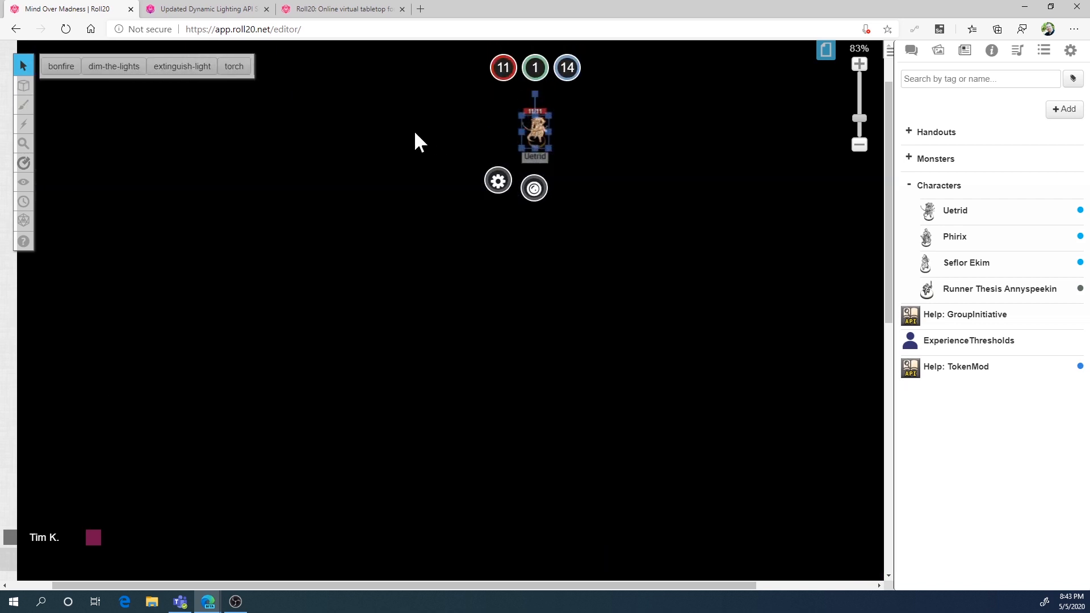
{"action": "left_click", "coordinate": [232, 69]}
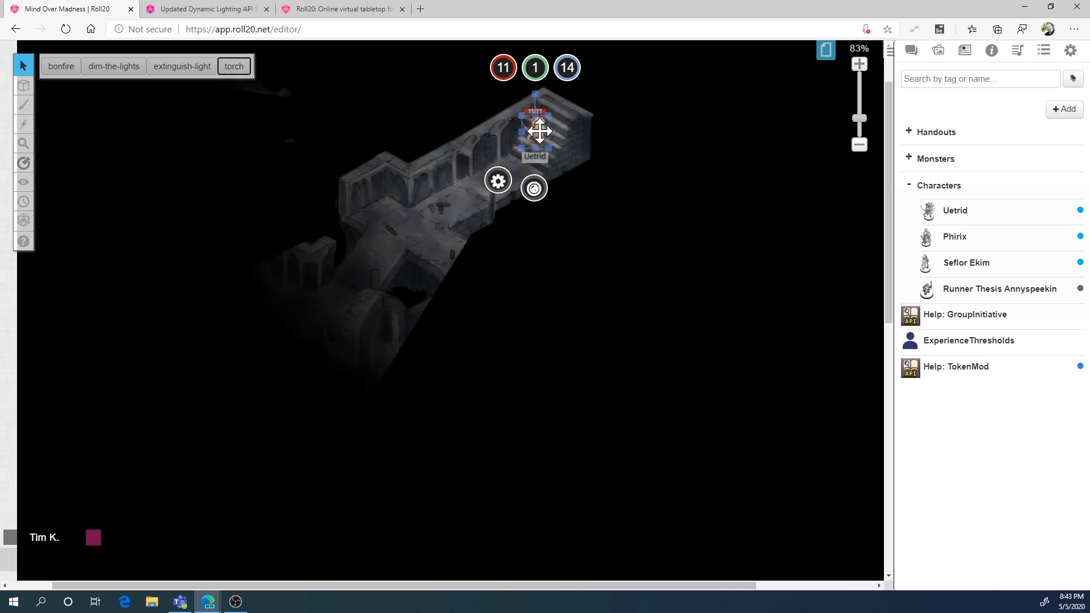
Move the Uetrid token to the corridor junction and into the northwest hall to examine how the barriers limit its torchlit view
{"action": "left_click_drag", "start_coordinate": [540, 131], "coordinate": [409, 210]}
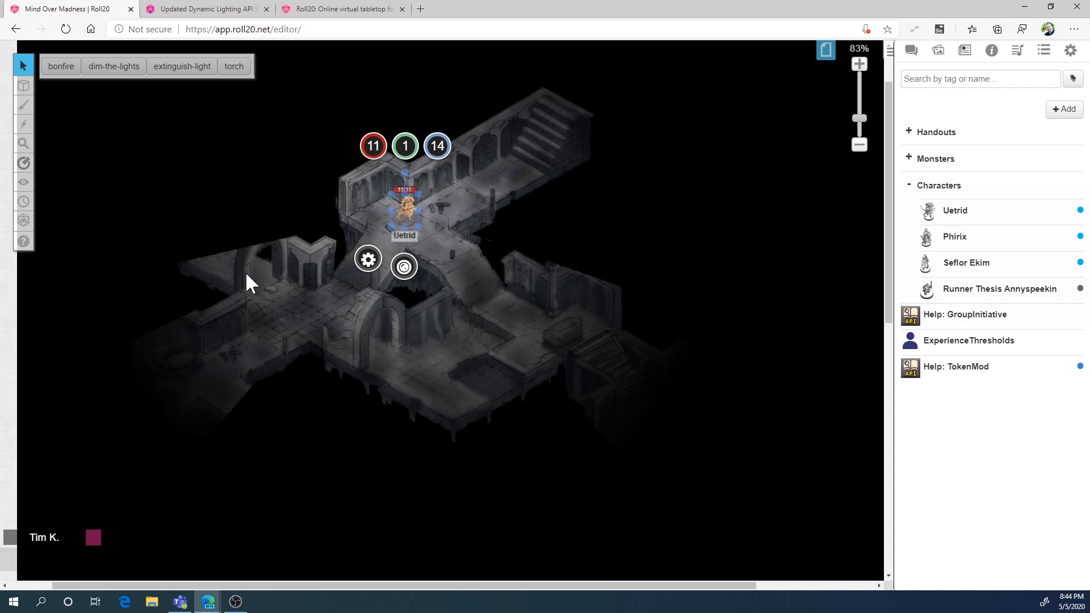
{"action": "left_click_drag", "start_coordinate": [414, 209], "coordinate": [203, 216]}
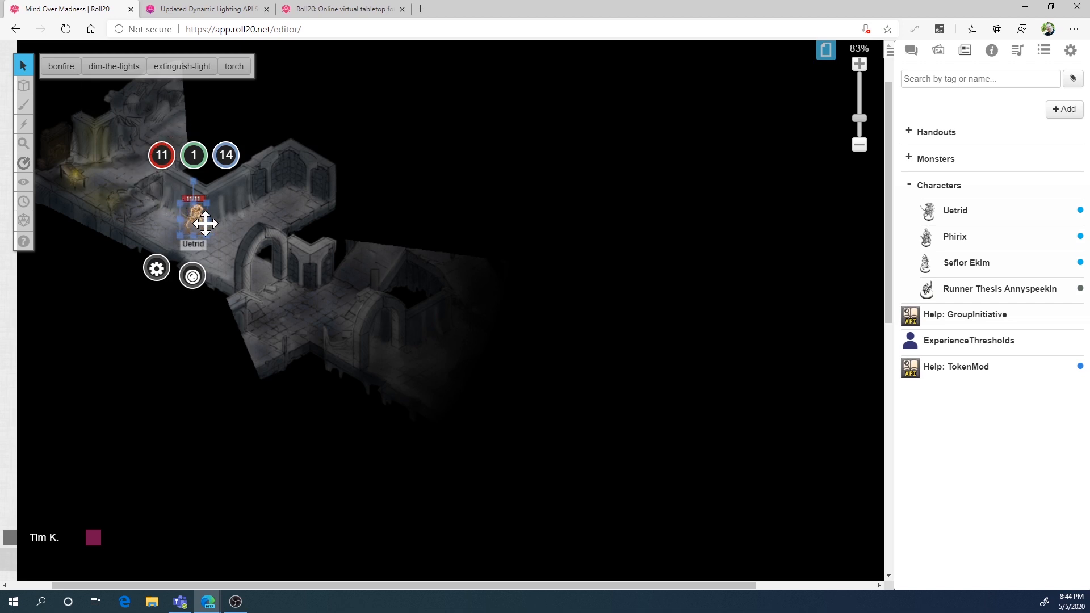
{"action": "mouse_move", "coordinate": [197, 219]}
{"action": "left_mouse_down"}
{"action": "mouse_move", "coordinate": [129, 193]}
{"action": "mouse_move", "coordinate": [149, 156]}
{"action": "mouse_move", "coordinate": [214, 114]}
{"action": "mouse_move", "coordinate": [261, 102]}
{"action": "mouse_move", "coordinate": [194, 126]}
{"action": "mouse_move", "coordinate": [134, 188]}
{"action": "mouse_move", "coordinate": [202, 231]}
{"action": "left_mouse_up"}
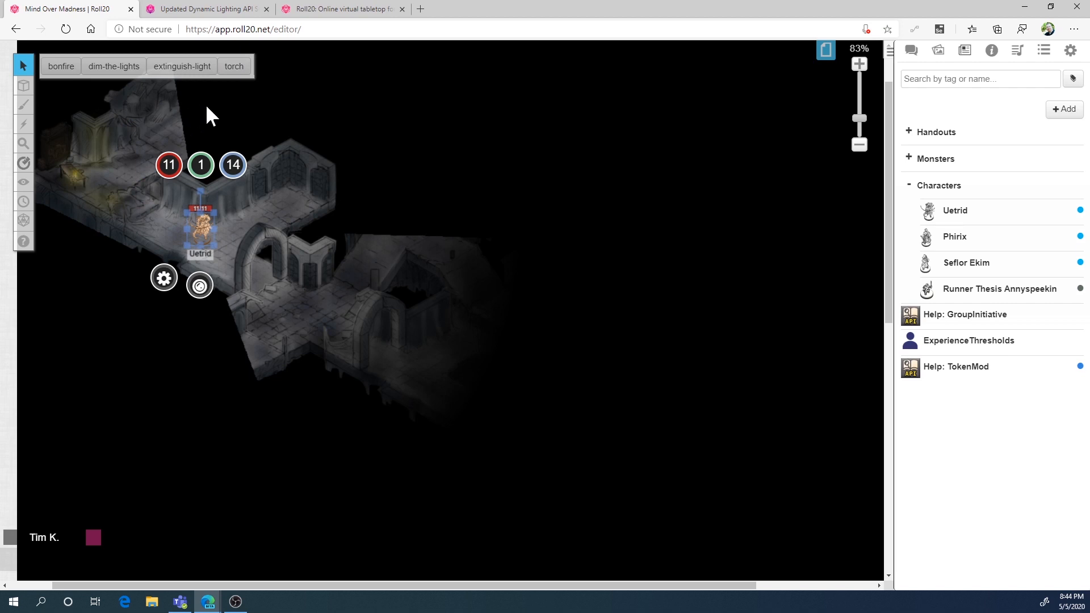
{"action": "left_click", "coordinate": [414, 124]}
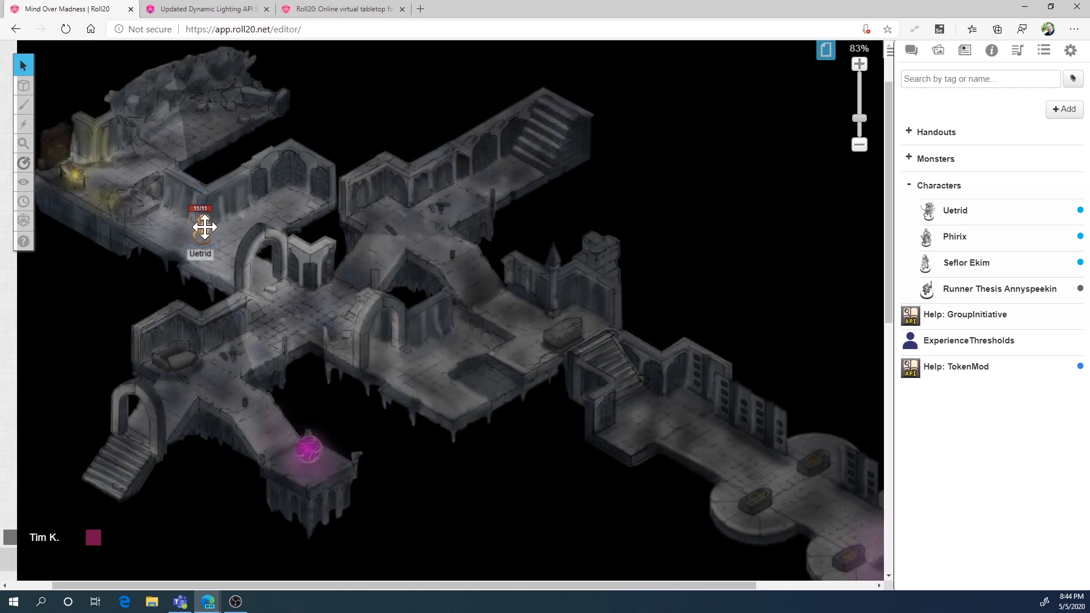
Move the Uetrid token back to the foot of the northeast stairs and switch to the Dynamic Lighting layer
{"action": "left_click_drag", "start_coordinate": [205, 226], "coordinate": [516, 151]}
{"action": "left_click", "coordinate": [515, 152]}
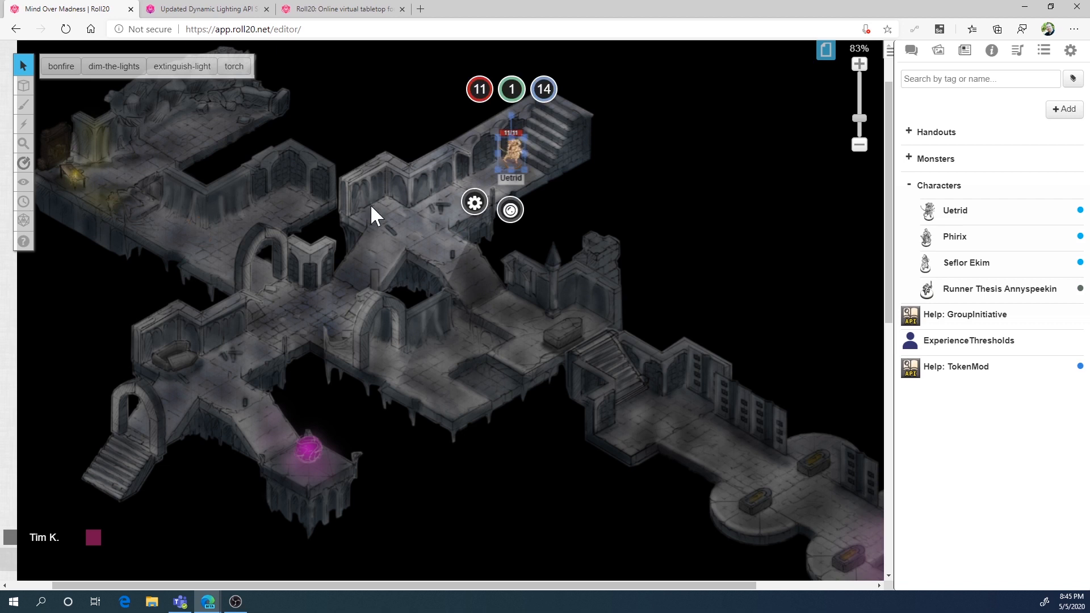
{"action": "mouse_move", "coordinate": [24, 85]}
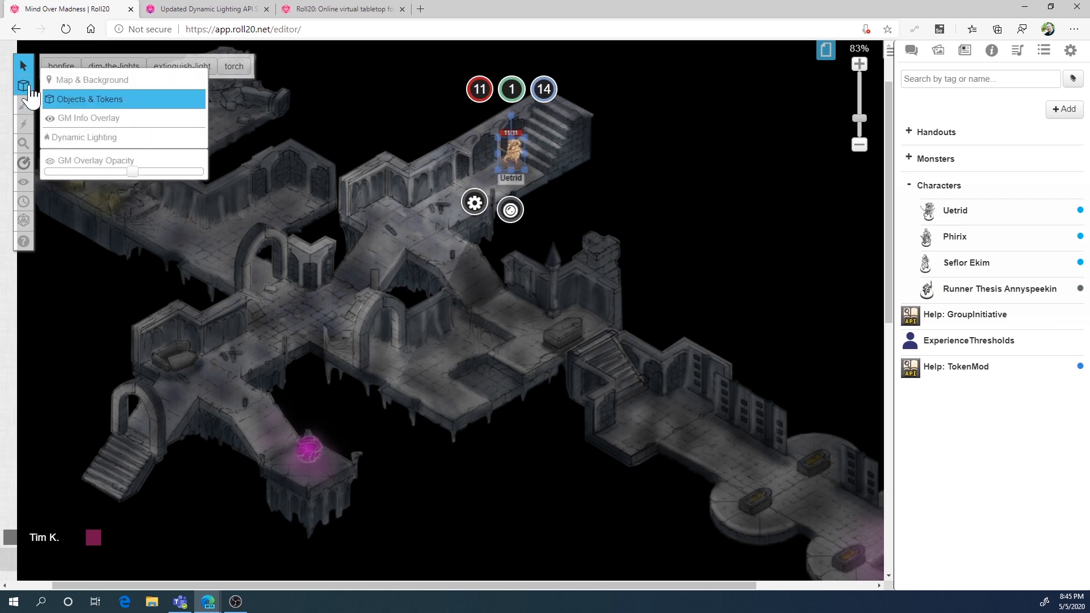
{"action": "left_click", "coordinate": [100, 138]}
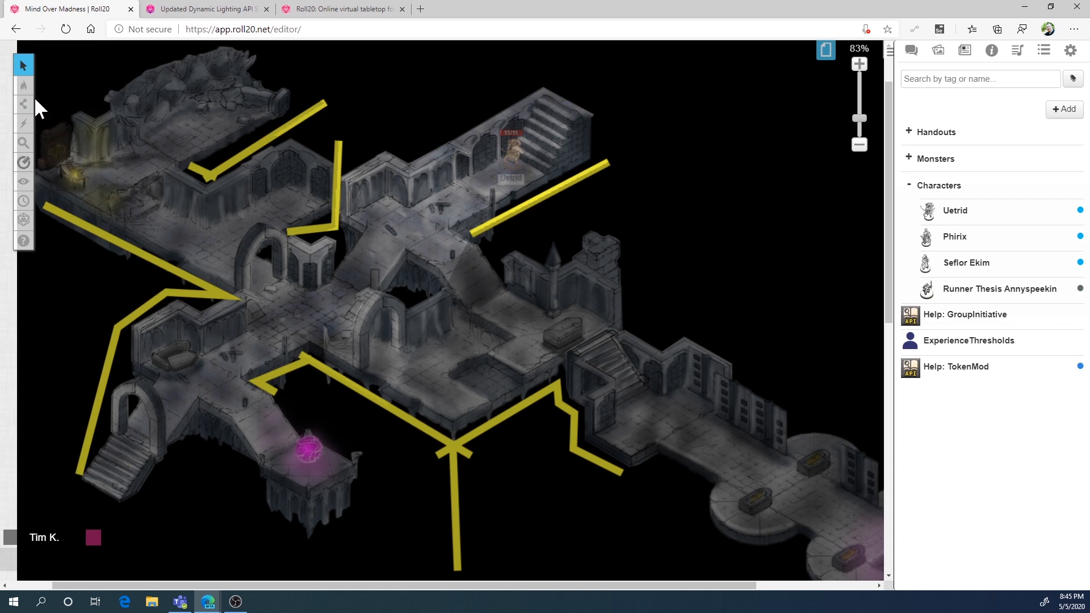
Draw cyan lighting barriers with the Polygon/Line tool on both sides of the gap between the northeast corridor and the central junction
{"action": "mouse_move", "coordinate": [26, 104]}
{"action": "left_click", "coordinate": [67, 120]}
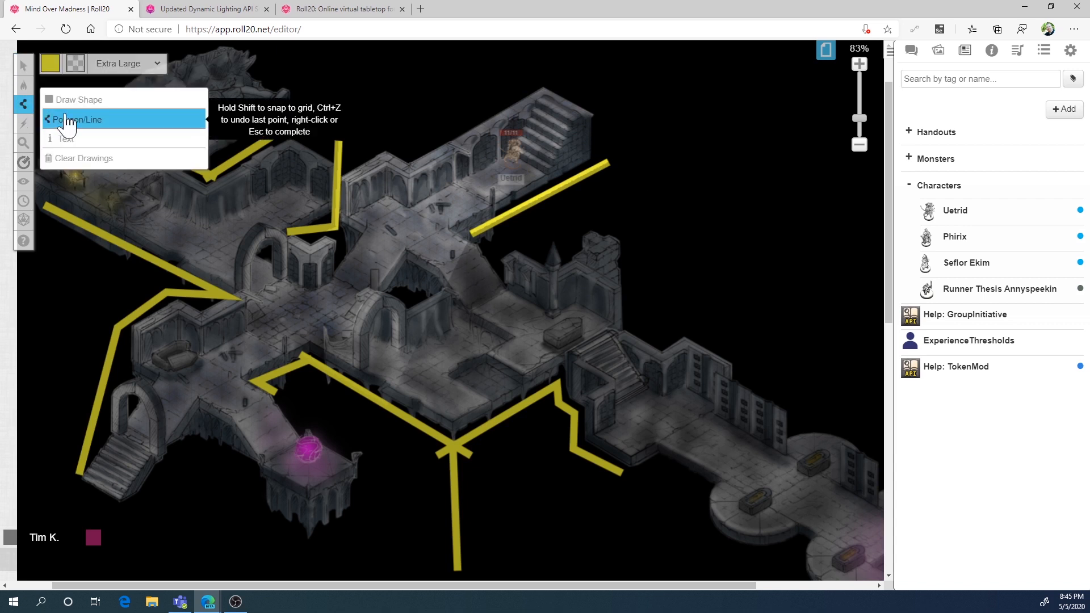
{"action": "left_click", "coordinate": [50, 63]}
{"action": "left_click", "coordinate": [86, 91]}
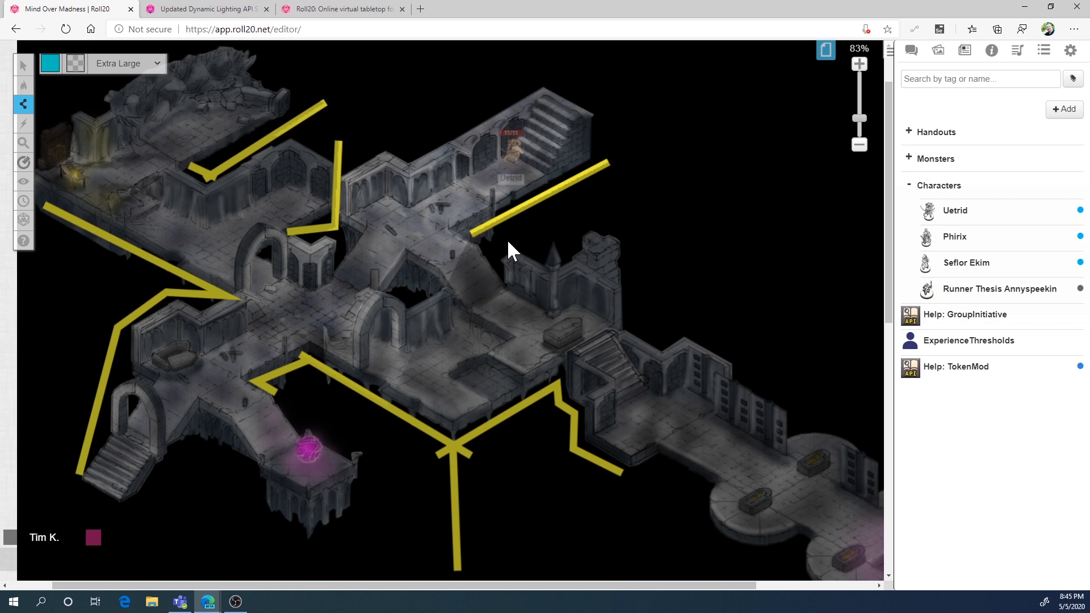
{"action": "left_click", "coordinate": [427, 288]}
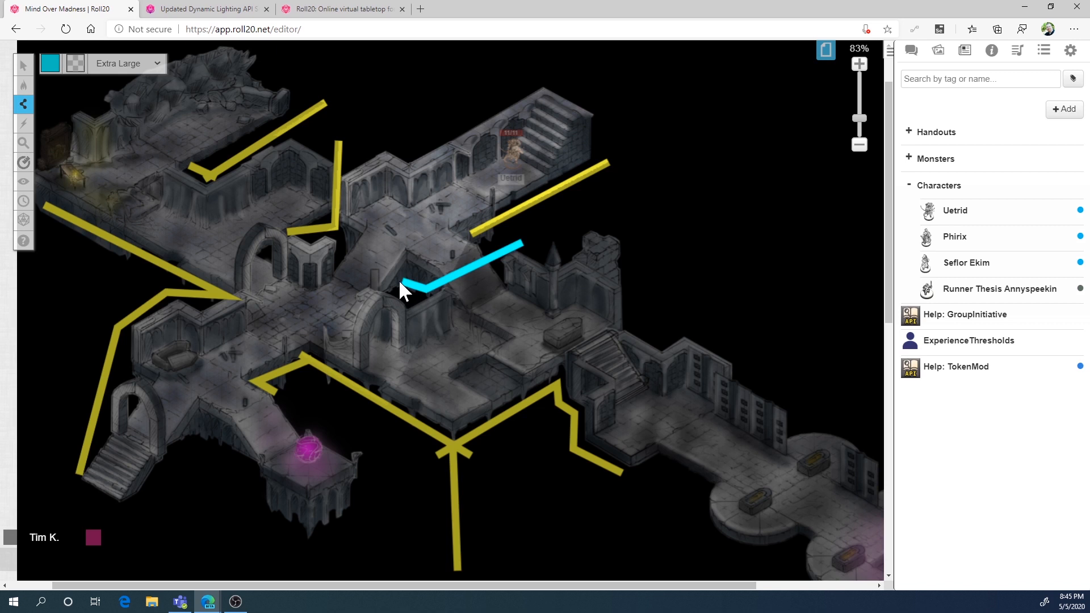
{"action": "key", "text": "Escape"}
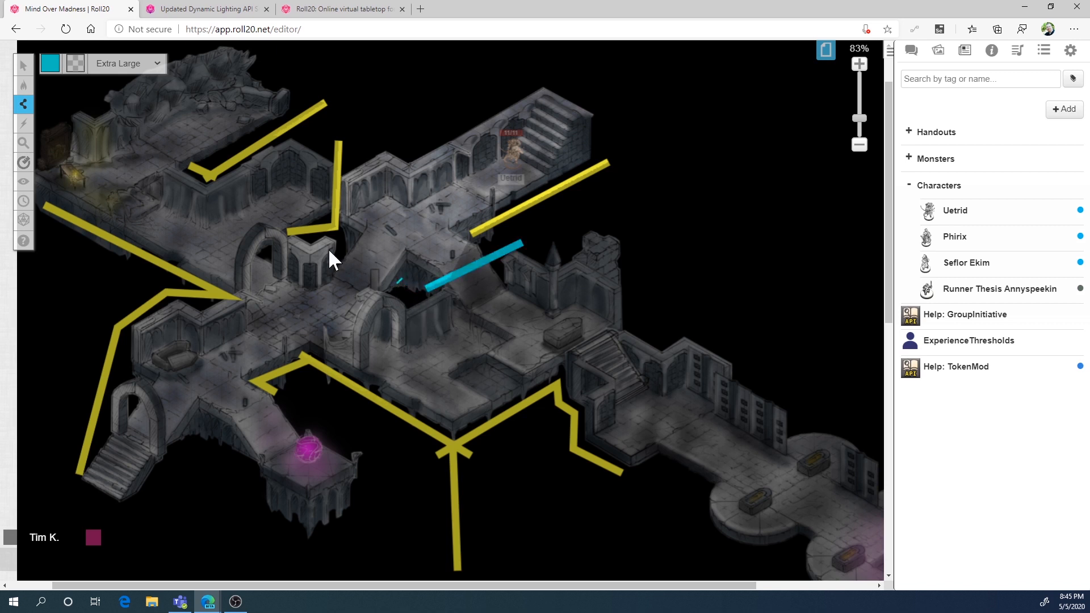
{"action": "left_click", "coordinate": [318, 221]}
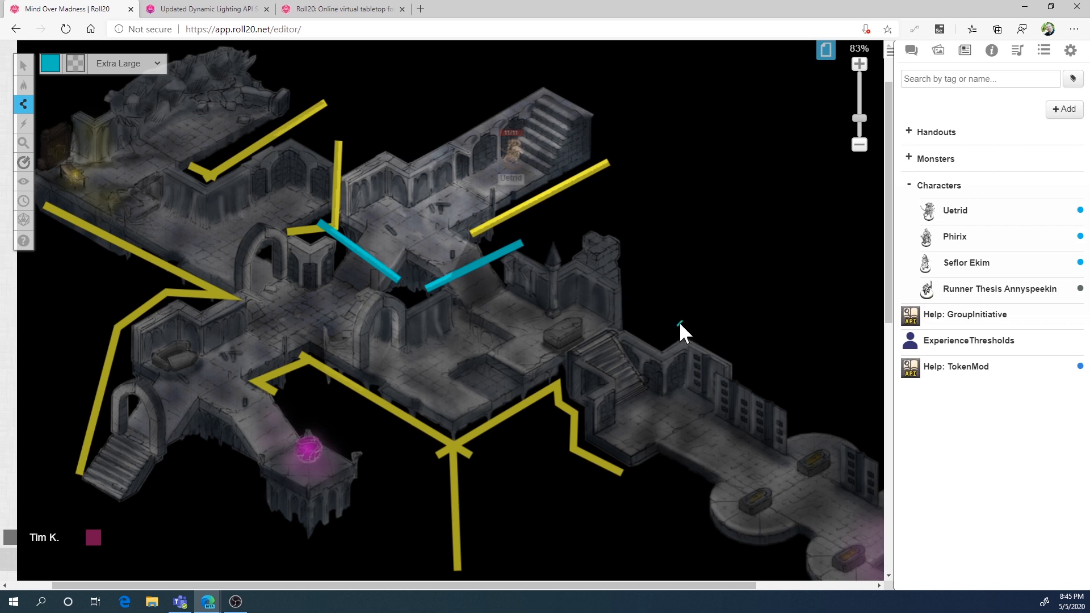
Draw cyan barriers across the southeast stairs, the ramp to the pink orb, the northwest ruined room's edge and the southwest alcove
{"action": "left_click", "coordinate": [552, 426]}
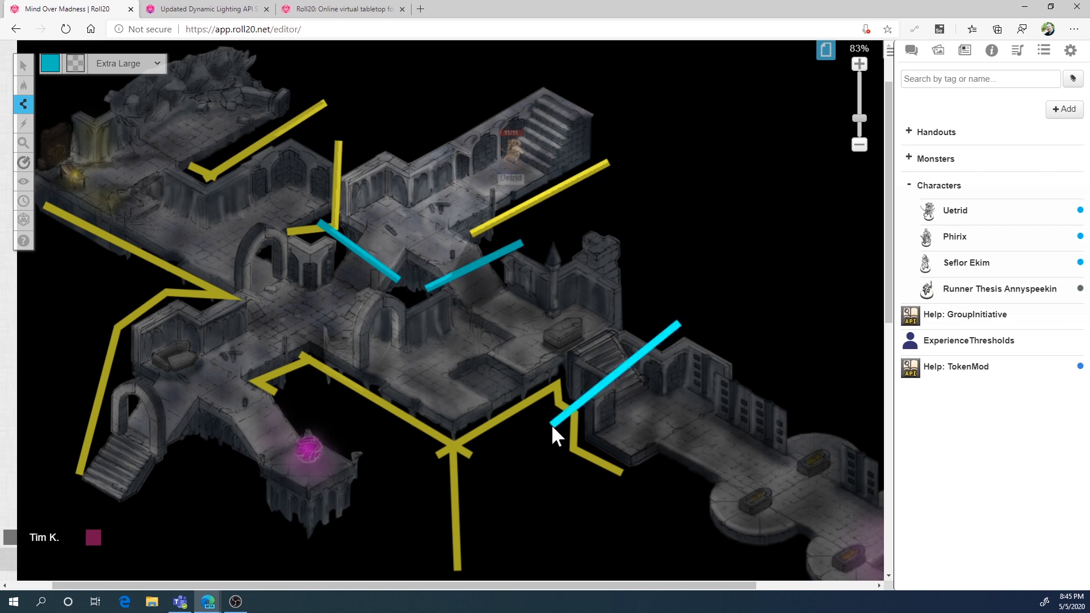
{"action": "double_click", "coordinate": [550, 425]}
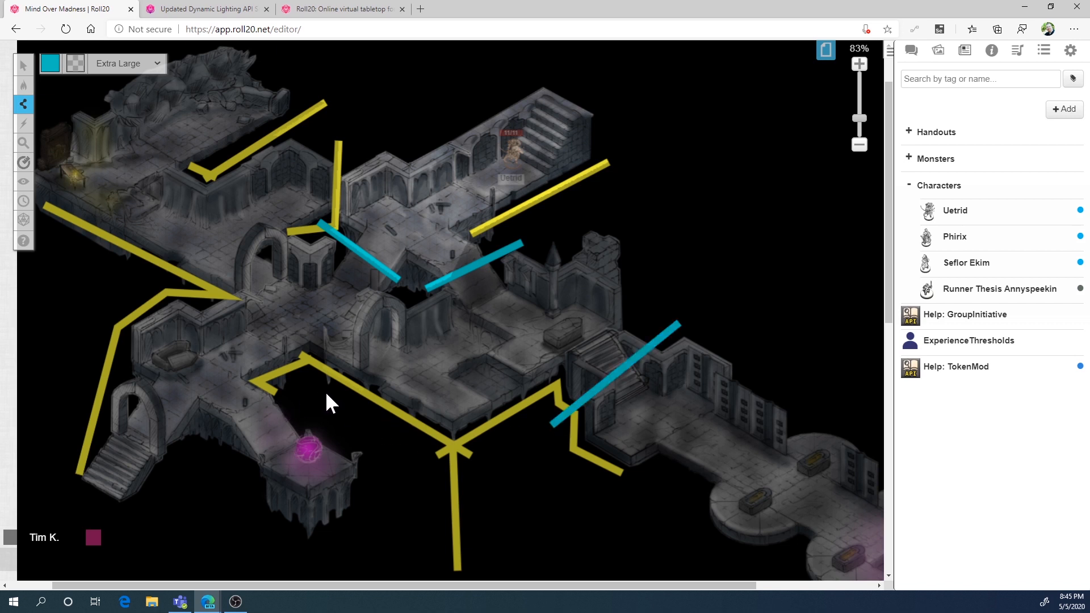
{"action": "left_click", "coordinate": [204, 459]}
{"action": "double_click", "coordinate": [205, 458]}
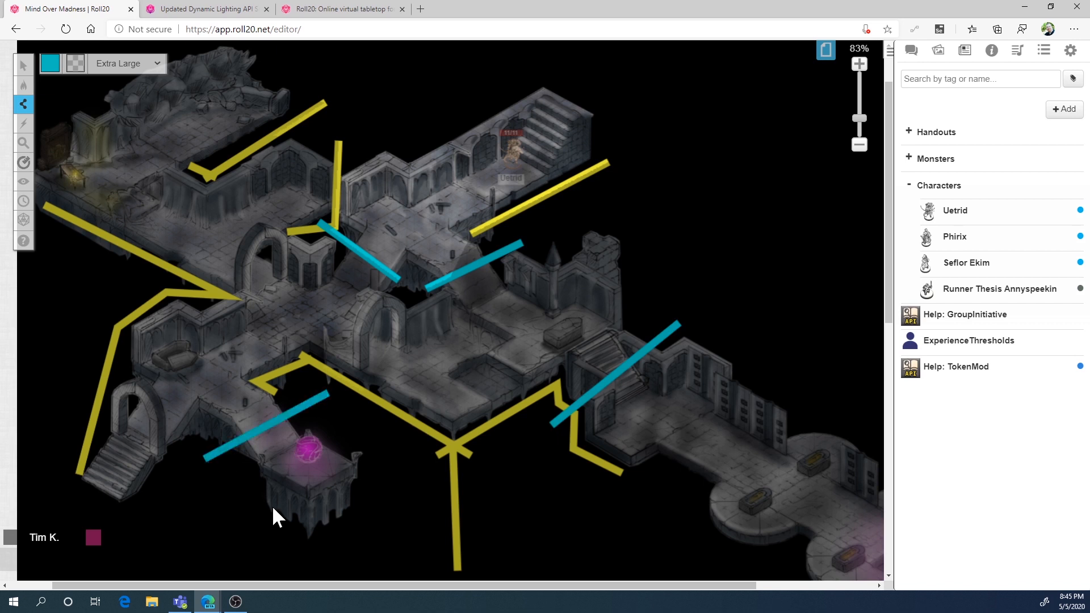
{"action": "mouse_move", "coordinate": [24, 90]}
{"action": "double_click", "coordinate": [97, 97]}
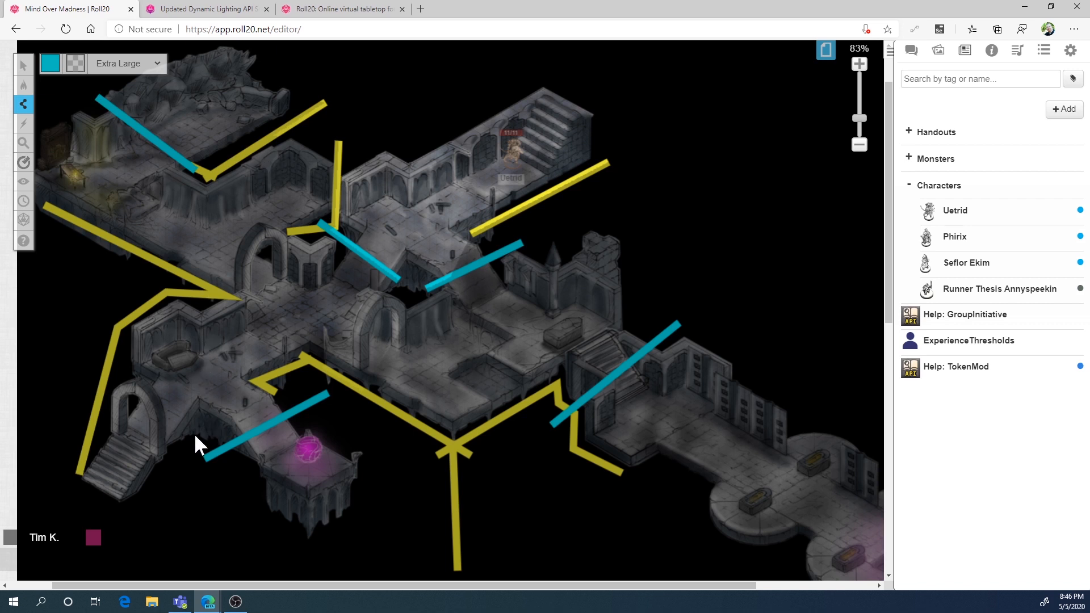
{"action": "double_click", "coordinate": [98, 323]}
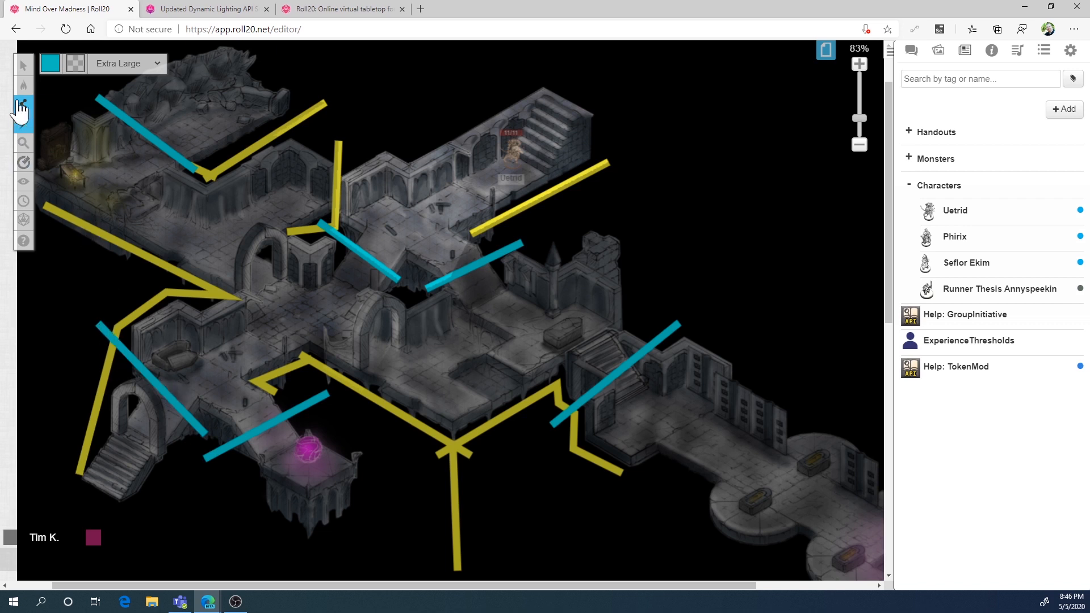
Shift the cyan barrier across the southwest alcove slightly down so its end meets the barrier over the orb ramp
{"action": "left_click", "coordinate": [23, 66]}
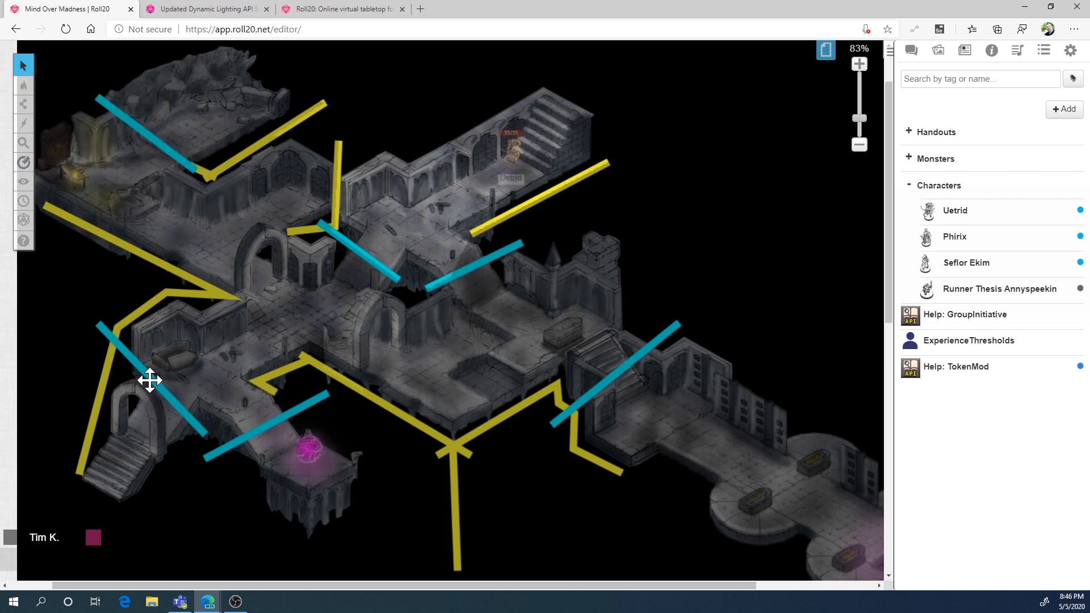
{"action": "mouse_move", "coordinate": [150, 380]}
{"action": "left_mouse_down"}
{"action": "mouse_move", "coordinate": [148, 401]}
{"action": "mouse_move", "coordinate": [126, 405]}
{"action": "mouse_move", "coordinate": [147, 396]}
{"action": "left_mouse_up"}
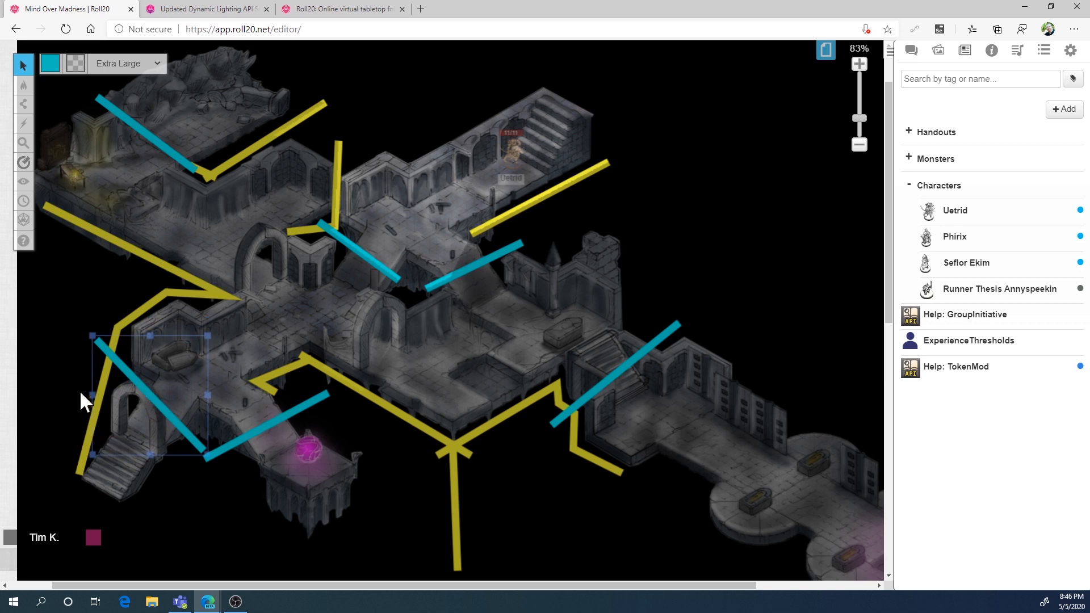
{"action": "left_click", "coordinate": [76, 359]}
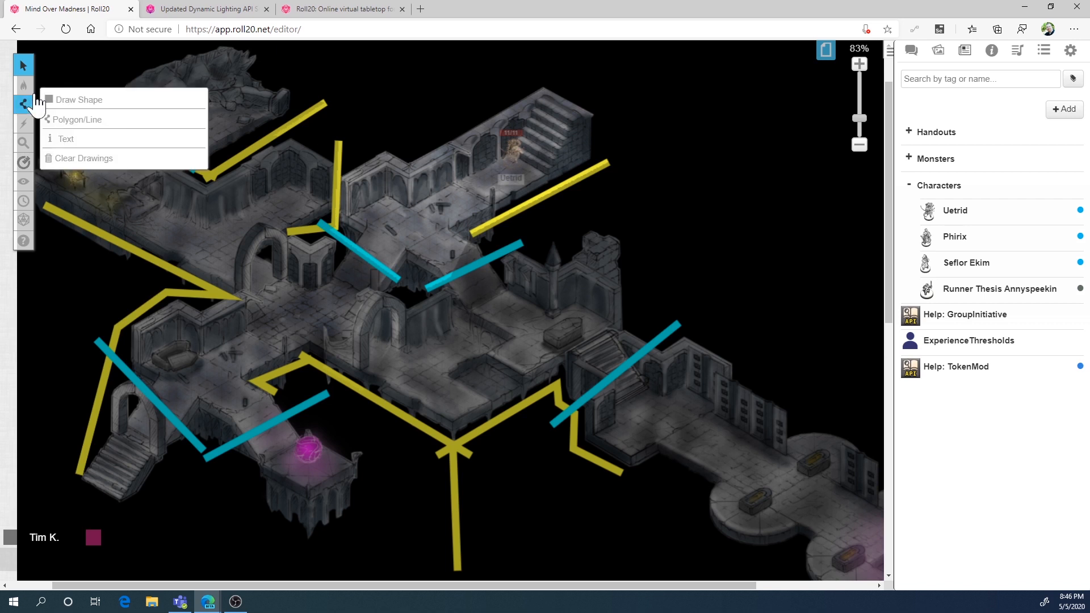
Return to the Objects & Tokens layer and move the Uetrid token through the junction to the pink orb platform and back, examining its vision
{"action": "left_click", "coordinate": [65, 100]}
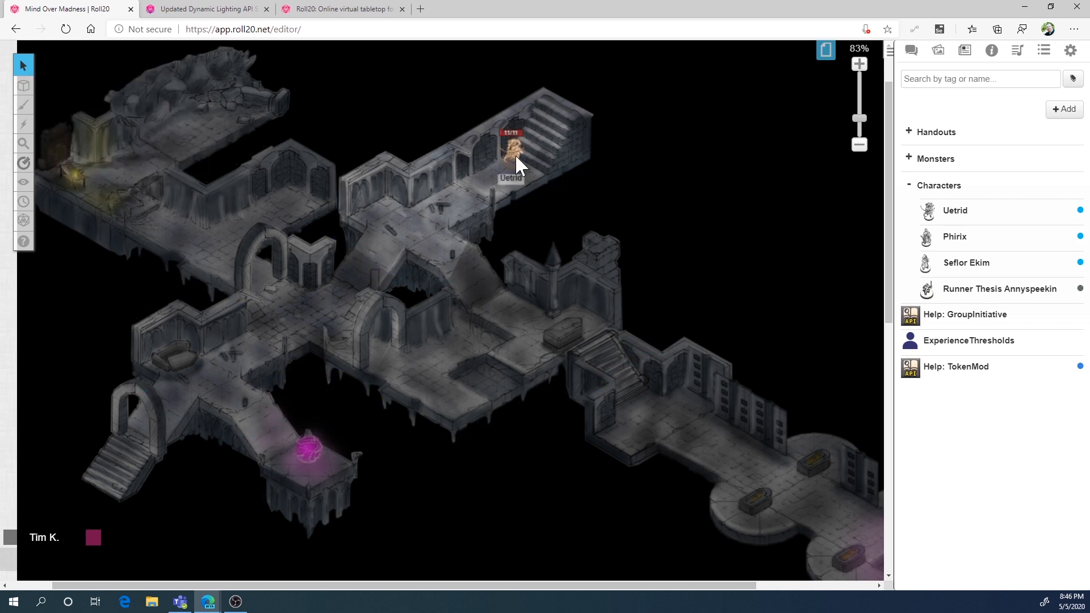
{"action": "left_click_drag", "start_coordinate": [515, 154], "coordinate": [436, 206]}
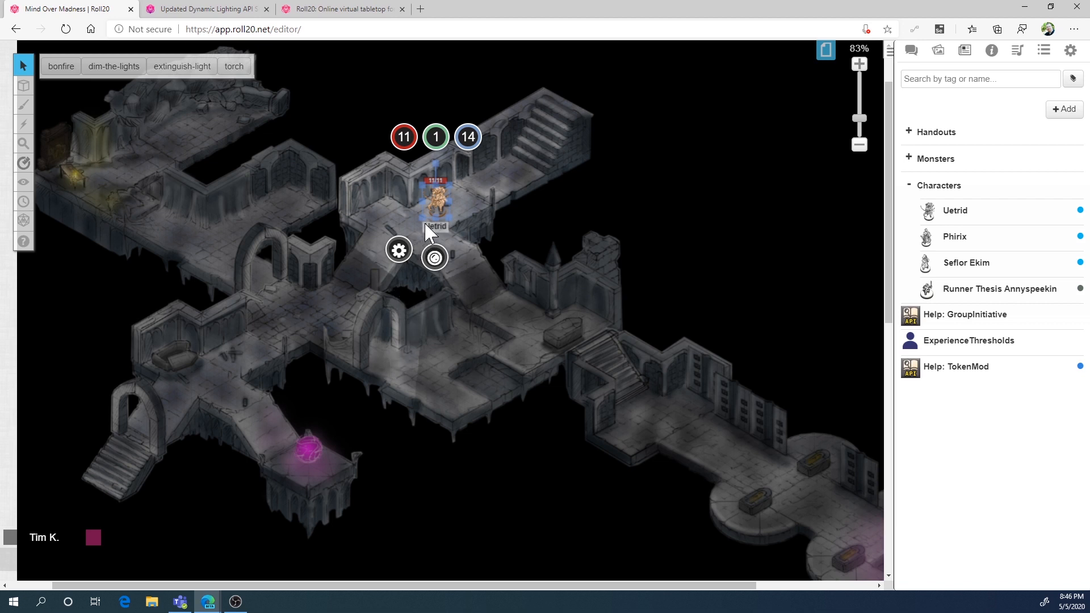
{"action": "left_click_drag", "start_coordinate": [435, 201], "coordinate": [332, 286]}
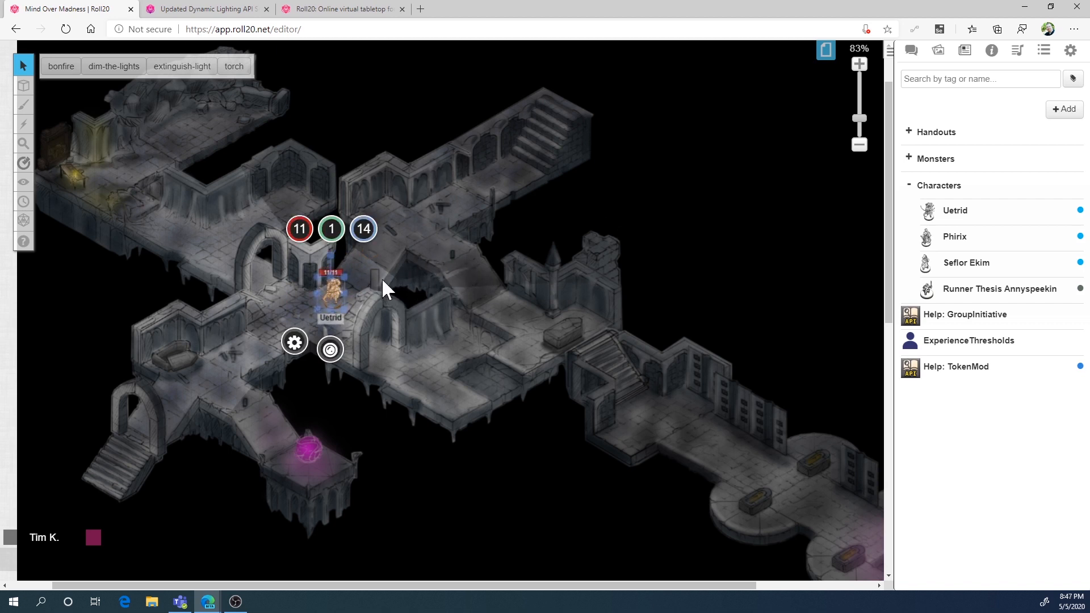
{"action": "left_click_drag", "start_coordinate": [347, 292], "coordinate": [302, 454]}
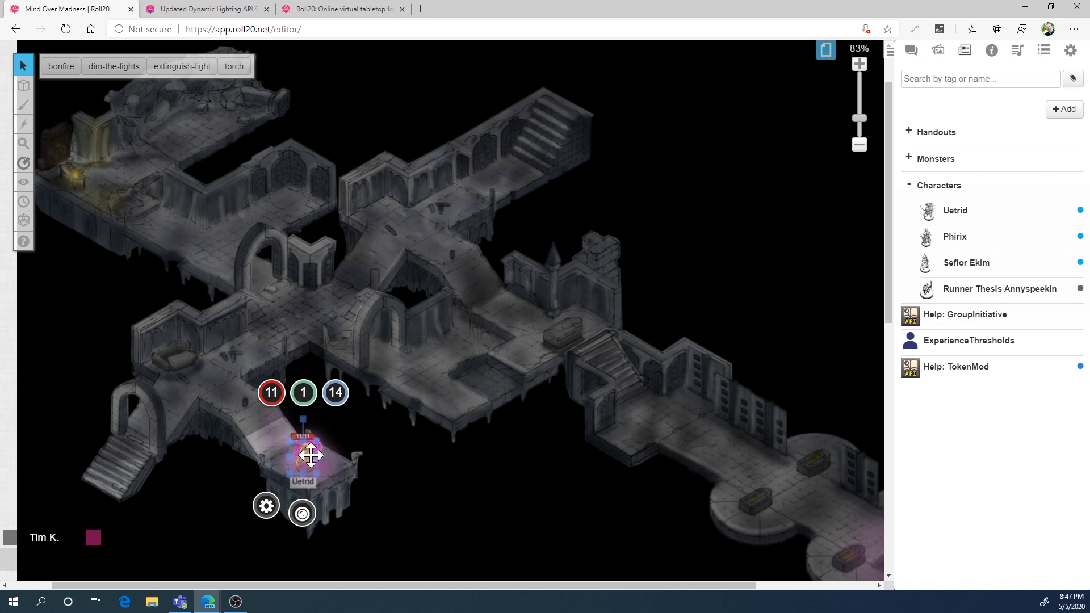
{"action": "left_click_drag", "start_coordinate": [303, 454], "coordinate": [320, 307]}
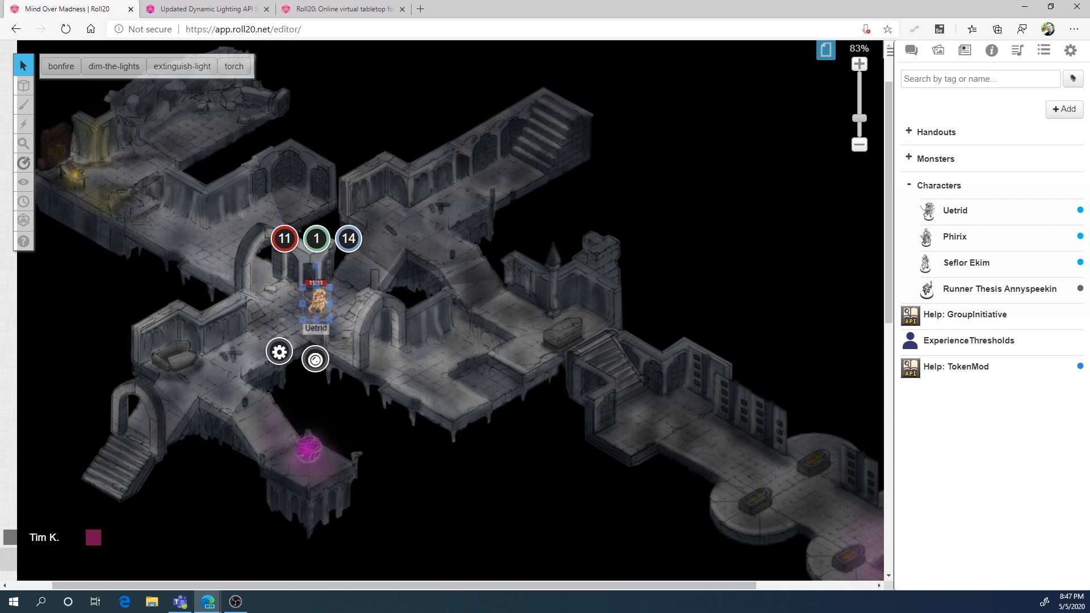
On the Dynamic Lighting layer, draw yellow barriers: a short one in the gap between the central cyan lines and a long one below the southwest alcove
{"action": "mouse_move", "coordinate": [24, 86]}
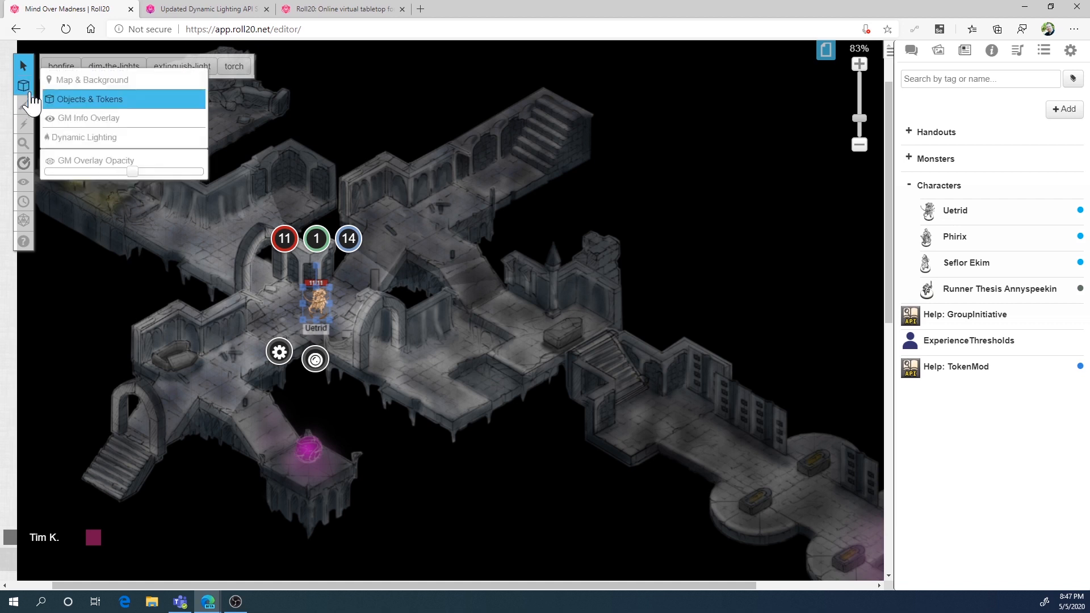
{"action": "left_click", "coordinate": [93, 138]}
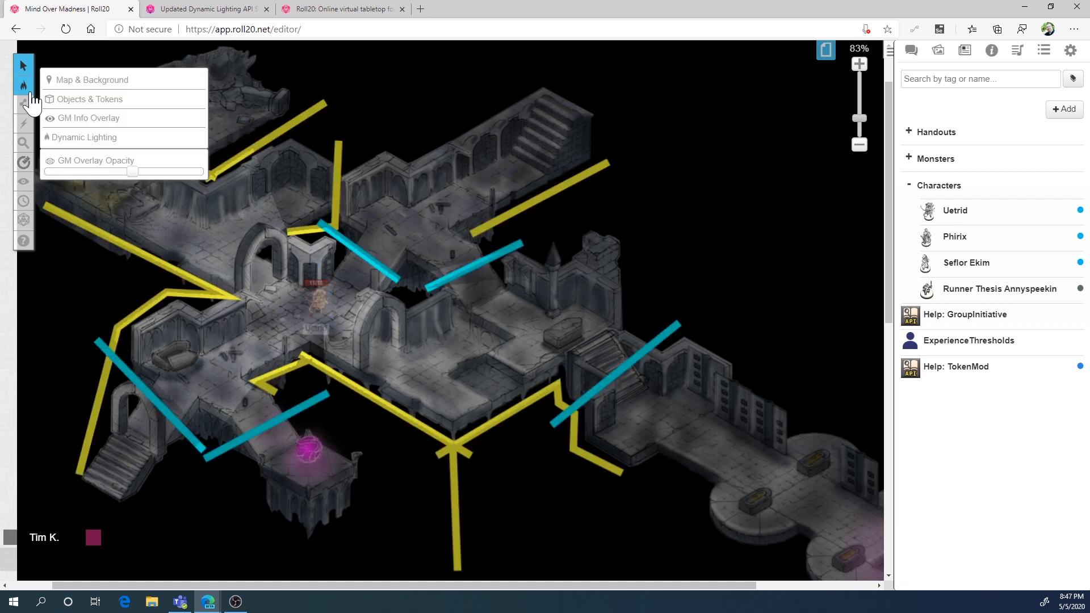
{"action": "mouse_move", "coordinate": [23, 104]}
{"action": "left_click", "coordinate": [60, 135]}
{"action": "left_click", "coordinate": [50, 63]}
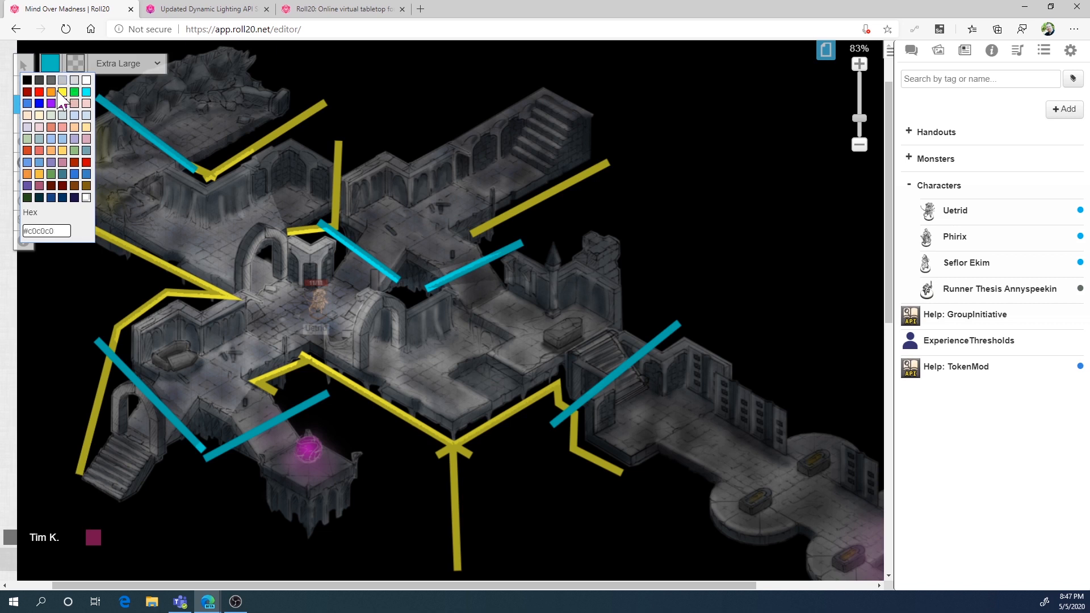
{"action": "left_click", "coordinate": [62, 91]}
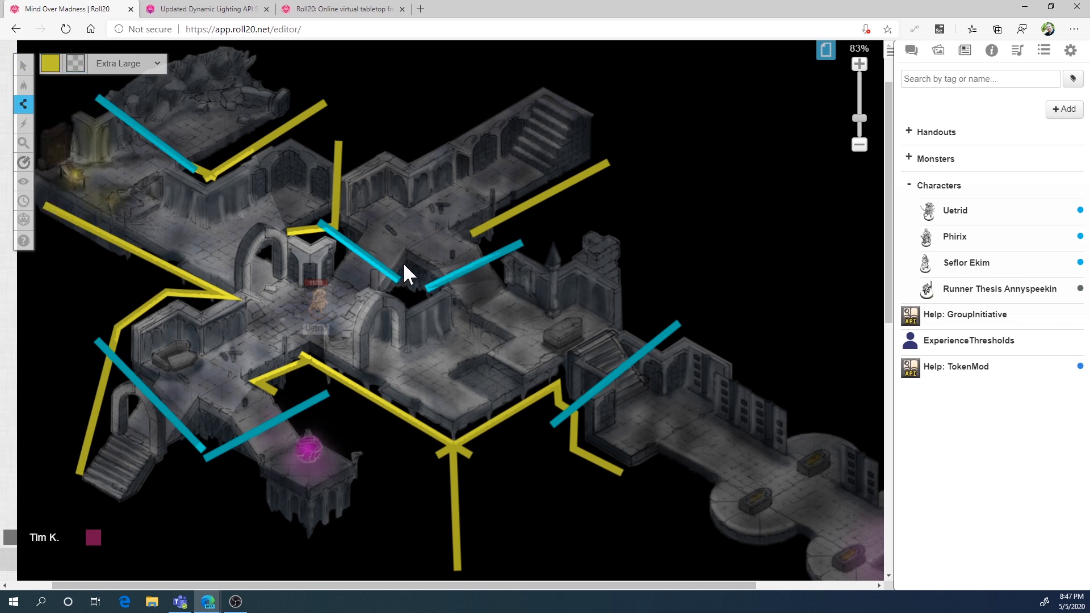
{"action": "left_click", "coordinate": [410, 305]}
{"action": "right_click", "coordinate": [410, 304]}
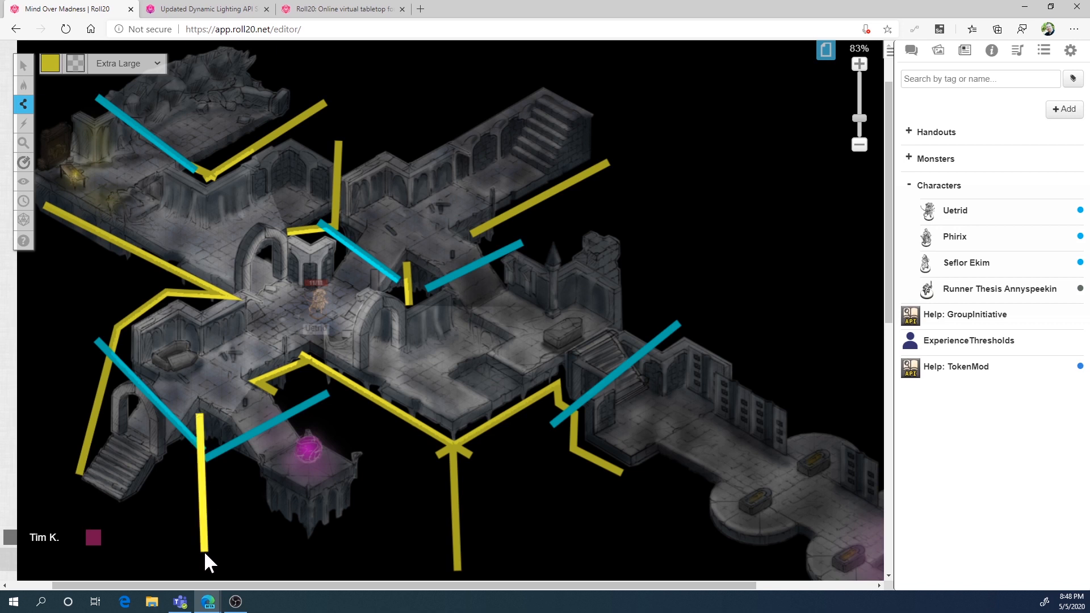
{"action": "double_click", "coordinate": [205, 554]}
Return to the Objects & Tokens layer and move the Uetrid token slightly west within the central junction to check its vision
{"action": "mouse_move", "coordinate": [26, 103]}
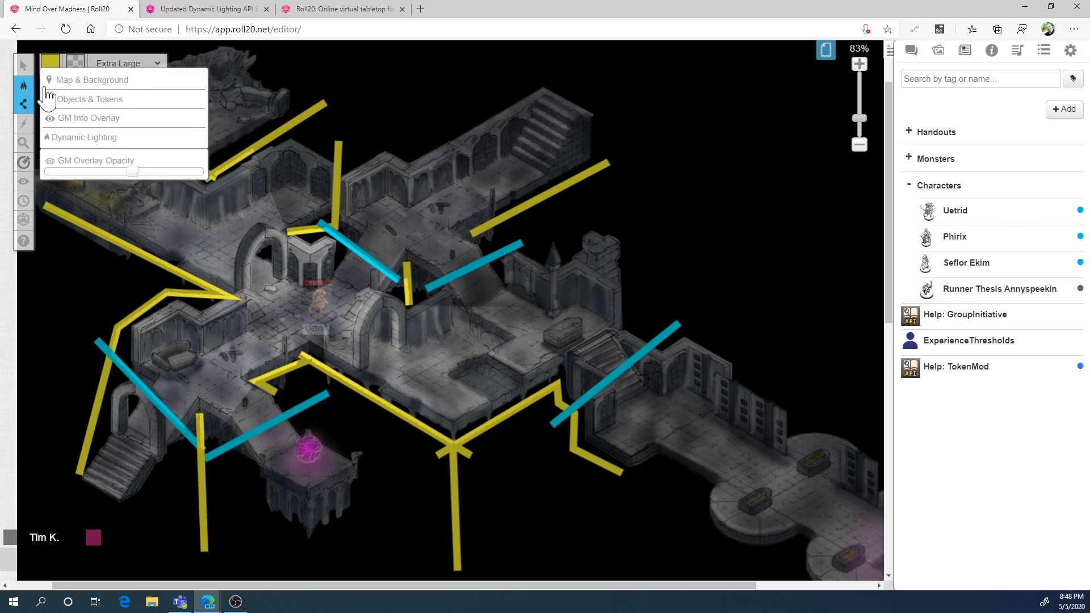
{"action": "left_click", "coordinate": [68, 97]}
{"action": "mouse_move", "coordinate": [26, 72]}
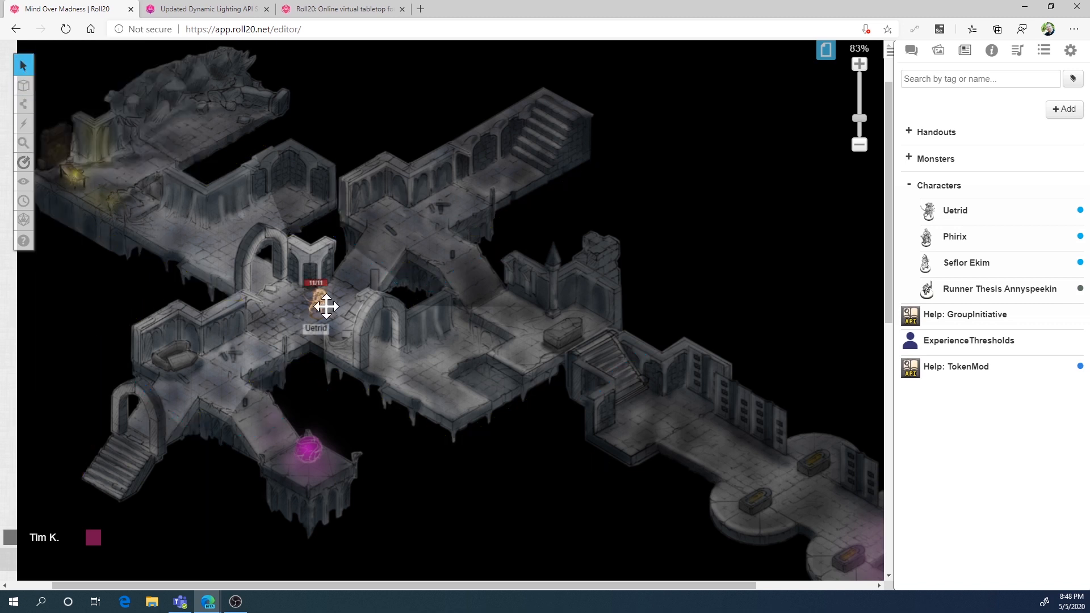
{"action": "mouse_move", "coordinate": [317, 301]}
{"action": "left_mouse_down"}
{"action": "mouse_move", "coordinate": [199, 365]}
{"action": "mouse_move", "coordinate": [110, 461]}
{"action": "mouse_move", "coordinate": [184, 373]}
{"action": "mouse_move", "coordinate": [253, 416]}
{"action": "mouse_move", "coordinate": [280, 450]}
{"action": "mouse_move", "coordinate": [221, 390]}
{"action": "mouse_move", "coordinate": [261, 425]}
{"action": "mouse_move", "coordinate": [241, 397]}
{"action": "mouse_move", "coordinate": [304, 454]}
{"action": "mouse_move", "coordinate": [236, 384]}
{"action": "mouse_move", "coordinate": [309, 318]}
{"action": "mouse_move", "coordinate": [399, 278]}
{"action": "mouse_move", "coordinate": [313, 315]}
{"action": "mouse_move", "coordinate": [297, 308]}
{"action": "left_mouse_up"}
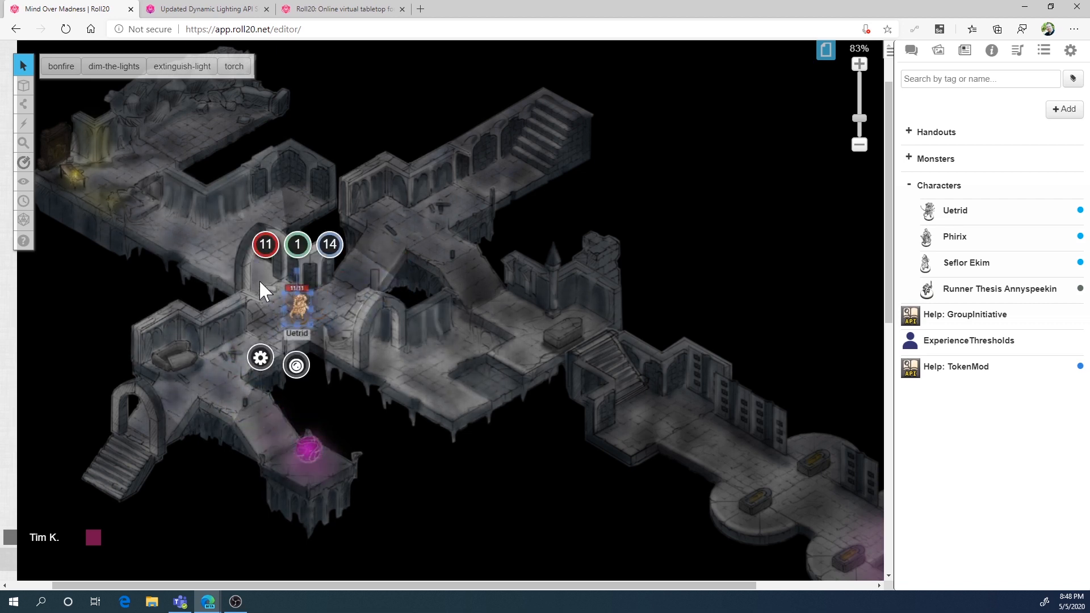
On the Dynamic Lighting layer, draw a red barrier over the northwest archway and west along the hall's lower edge
{"action": "mouse_move", "coordinate": [23, 86]}
{"action": "left_click", "coordinate": [114, 140]}
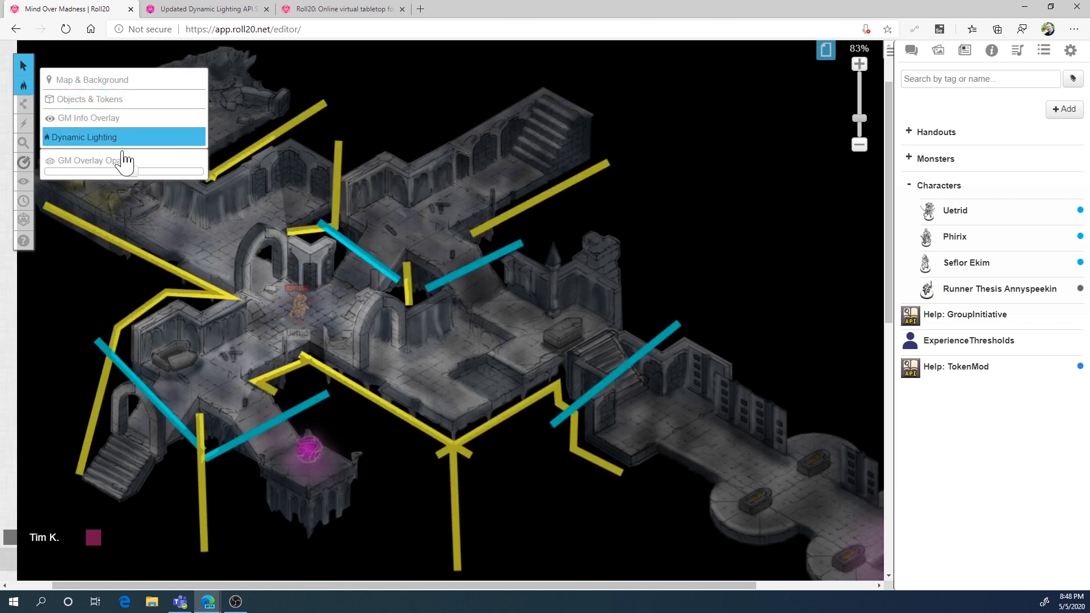
{"action": "mouse_move", "coordinate": [23, 105]}
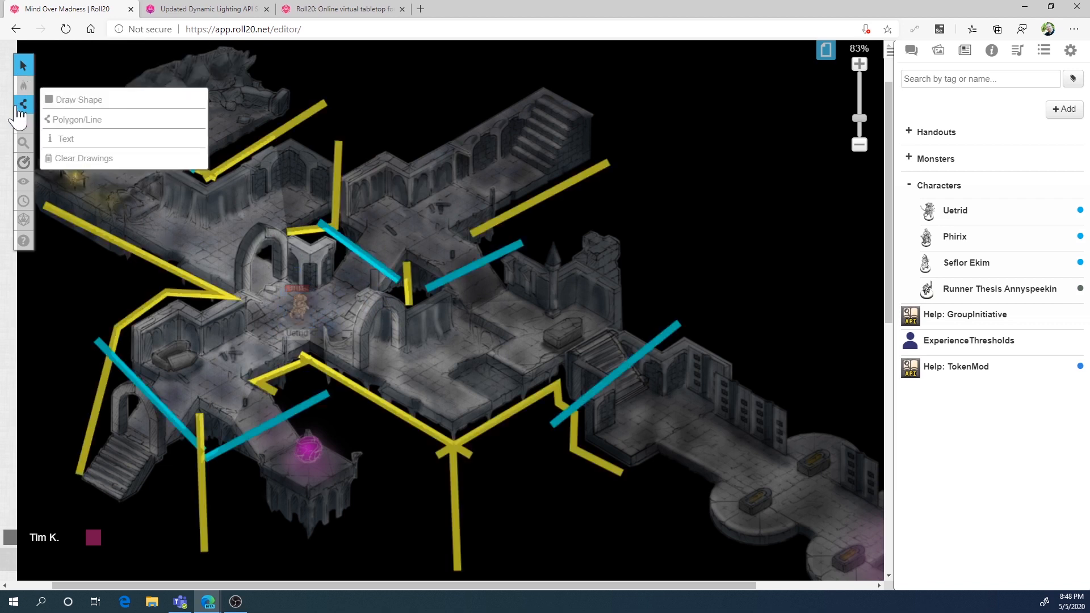
{"action": "left_click", "coordinate": [57, 114]}
{"action": "left_click", "coordinate": [49, 63]}
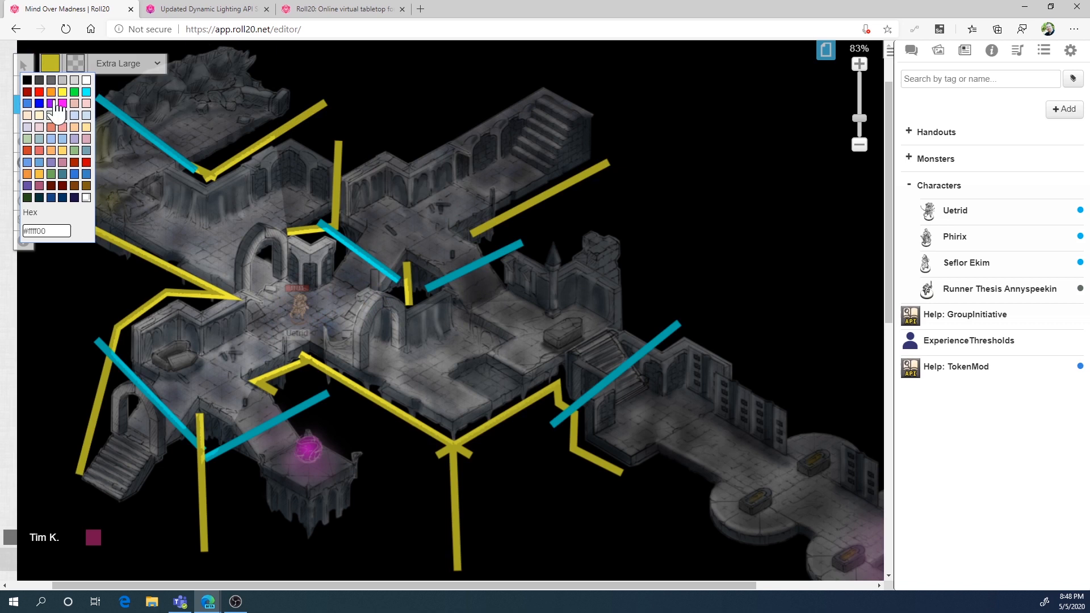
{"action": "left_click", "coordinate": [28, 92]}
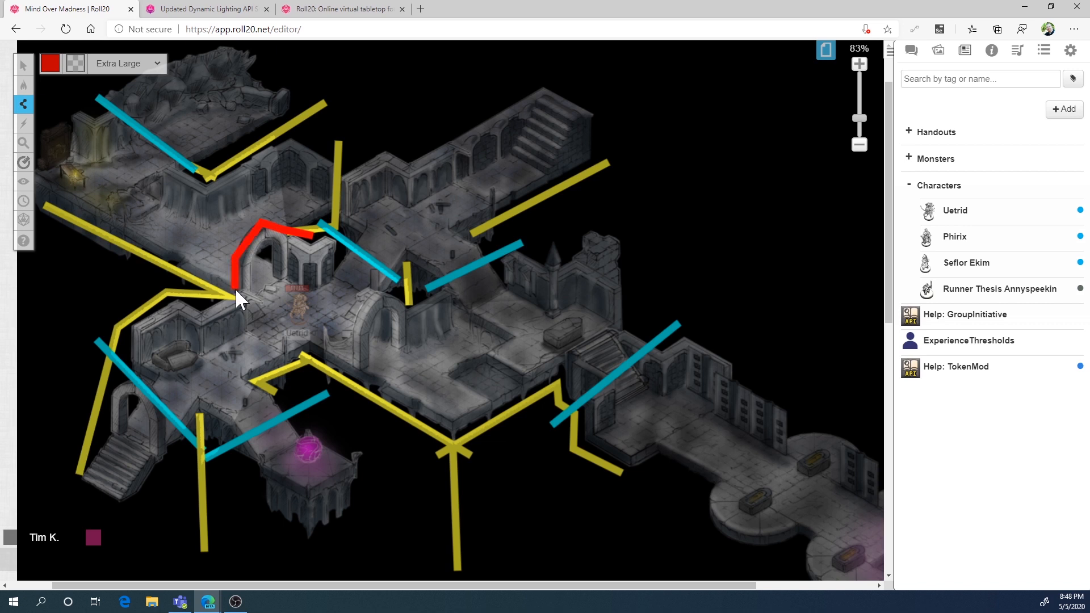
{"action": "left_click", "coordinate": [137, 283]}
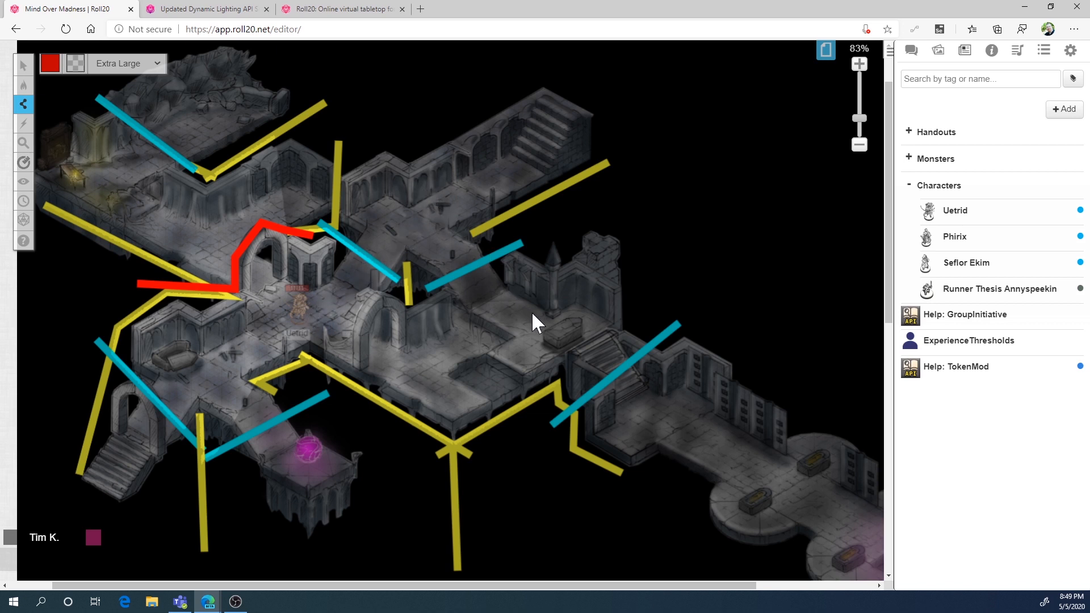
{"action": "left_click", "coordinate": [328, 386]}
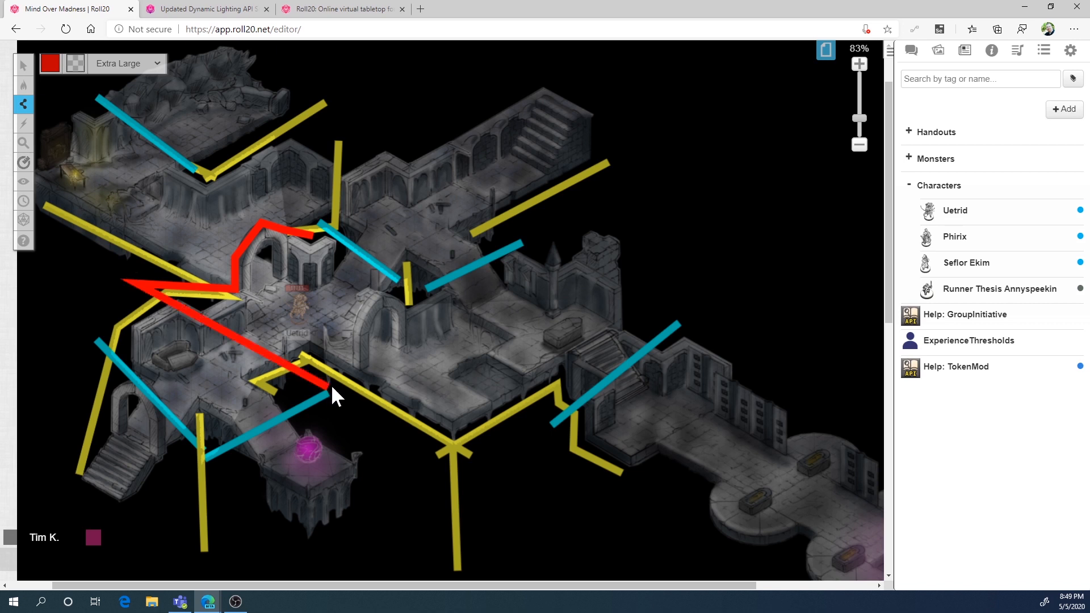
{"action": "key", "text": "Escape"}
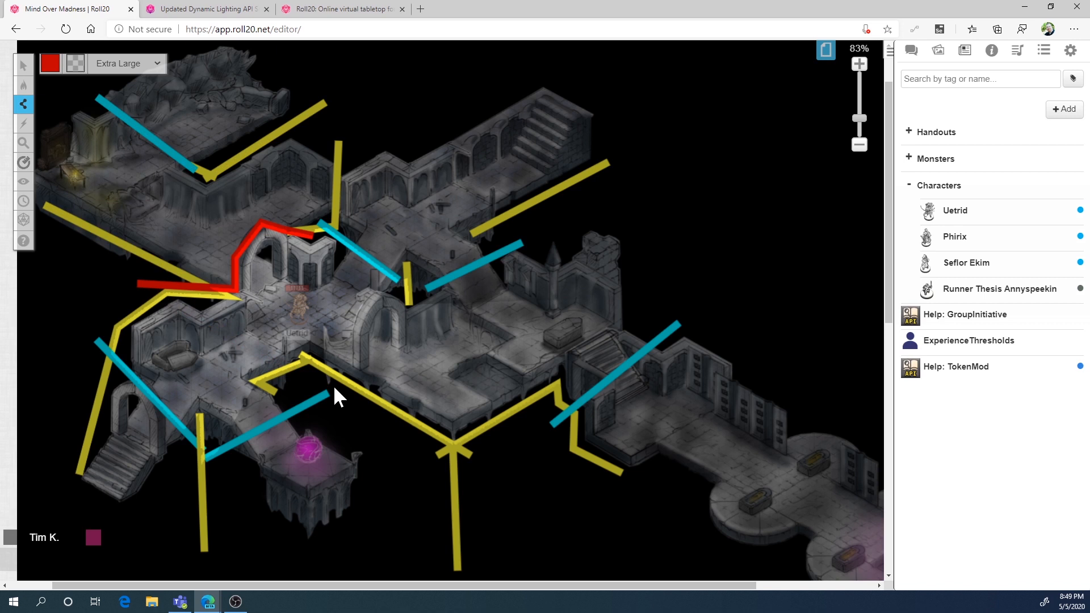
Draw two red barriers around the archway east of the junction, one along its lower right side and one over its upper left side
{"action": "left_click", "coordinate": [334, 388]}
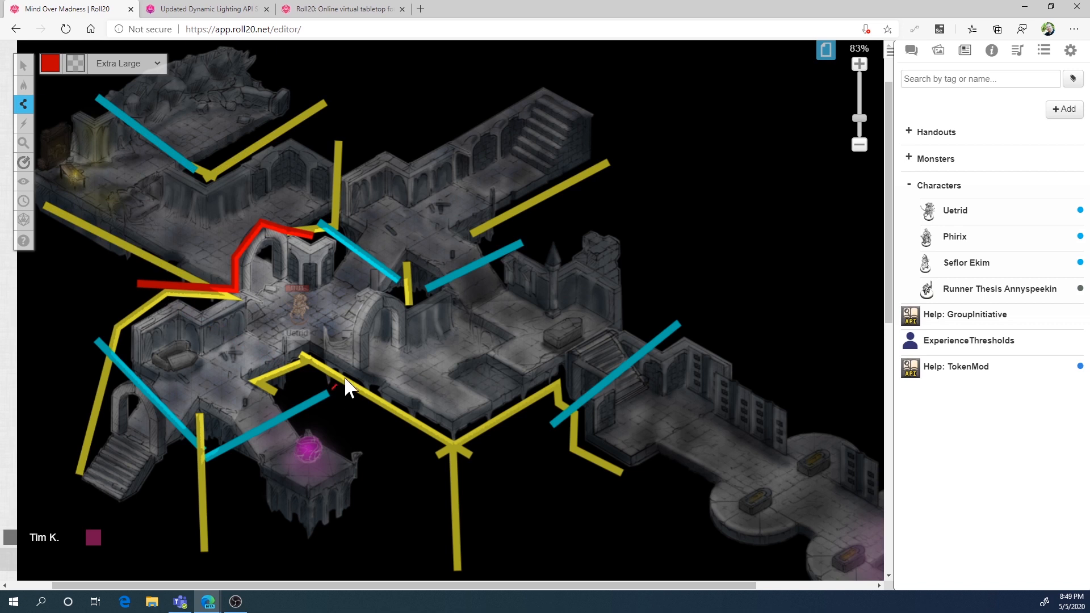
{"action": "left_click", "coordinate": [409, 338]}
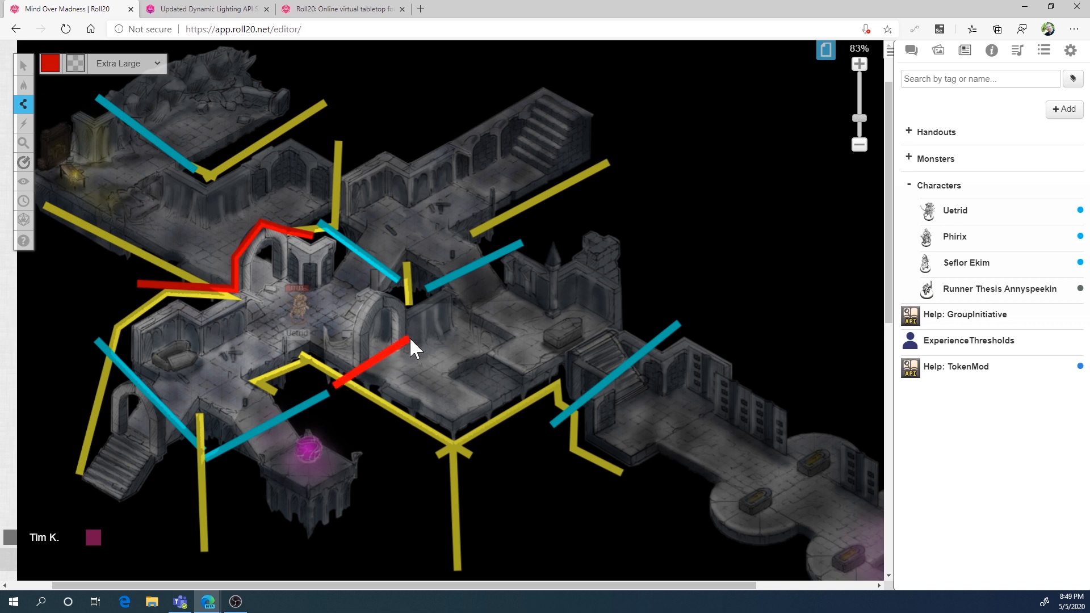
{"action": "left_click", "coordinate": [407, 284]}
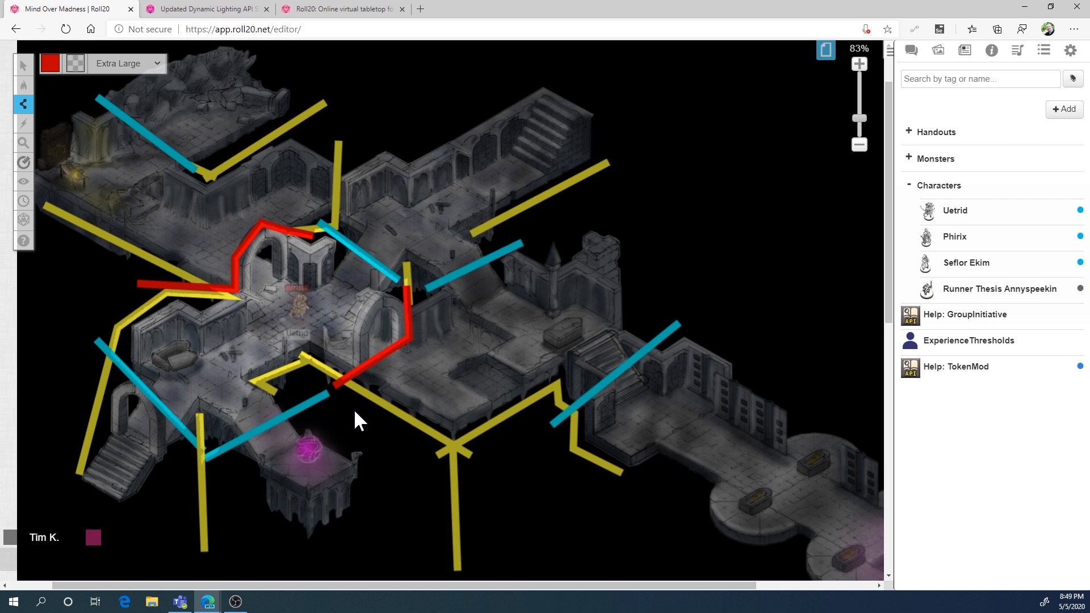
{"action": "left_click", "coordinate": [348, 327]}
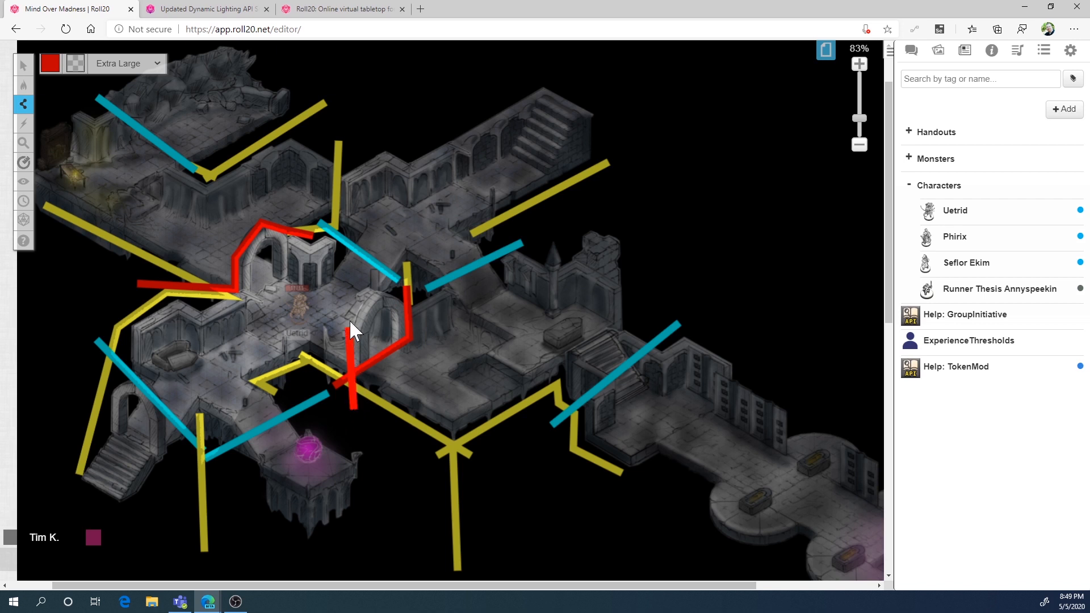
{"action": "left_click", "coordinate": [372, 288]}
{"action": "right_click", "coordinate": [416, 287]}
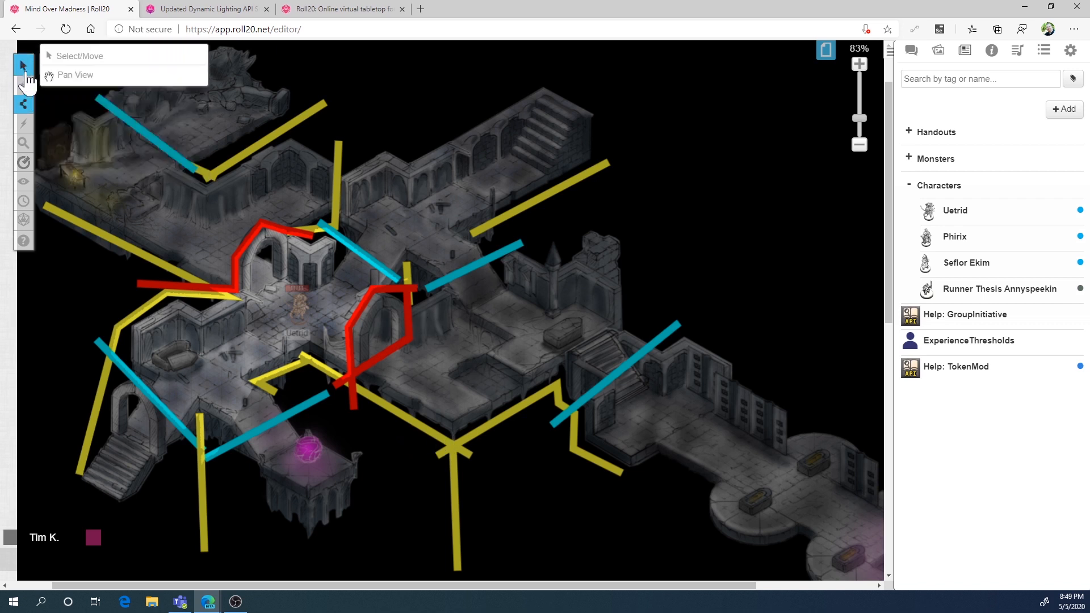
Return to the Objects & Tokens layer and move the Uetrid token through the east archway onto the eastern platform to check its vision
{"action": "mouse_move", "coordinate": [26, 91]}
{"action": "left_click", "coordinate": [86, 99]}
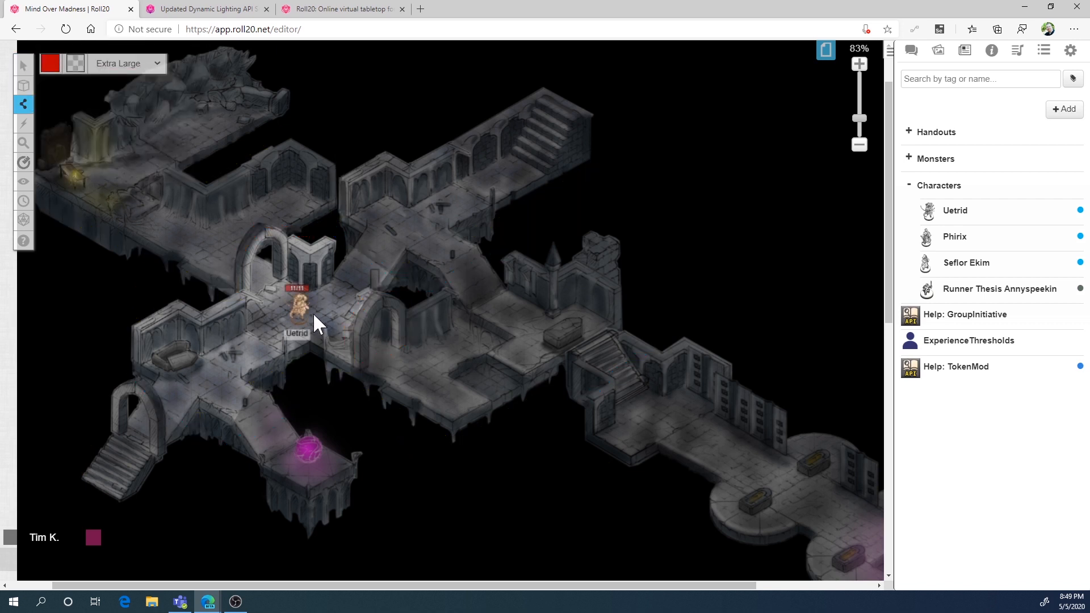
{"action": "left_click", "coordinate": [23, 65]}
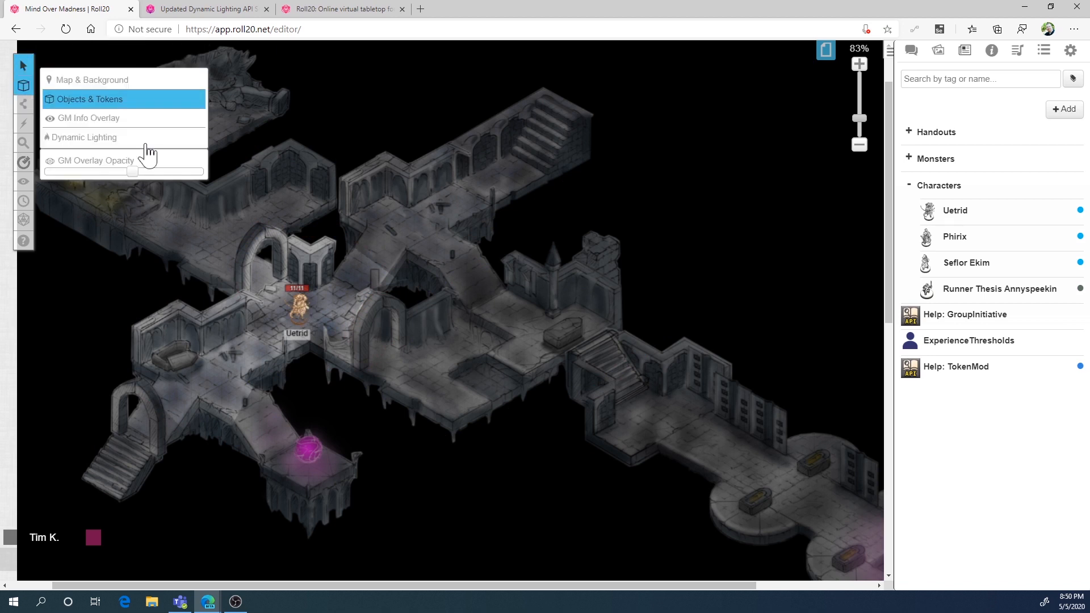
{"action": "left_click_drag", "start_coordinate": [296, 301], "coordinate": [433, 362]}
On the Dynamic Lighting layer, delete the short yellow barrier in the gap between the two central cyan lines
{"action": "mouse_move", "coordinate": [23, 88]}
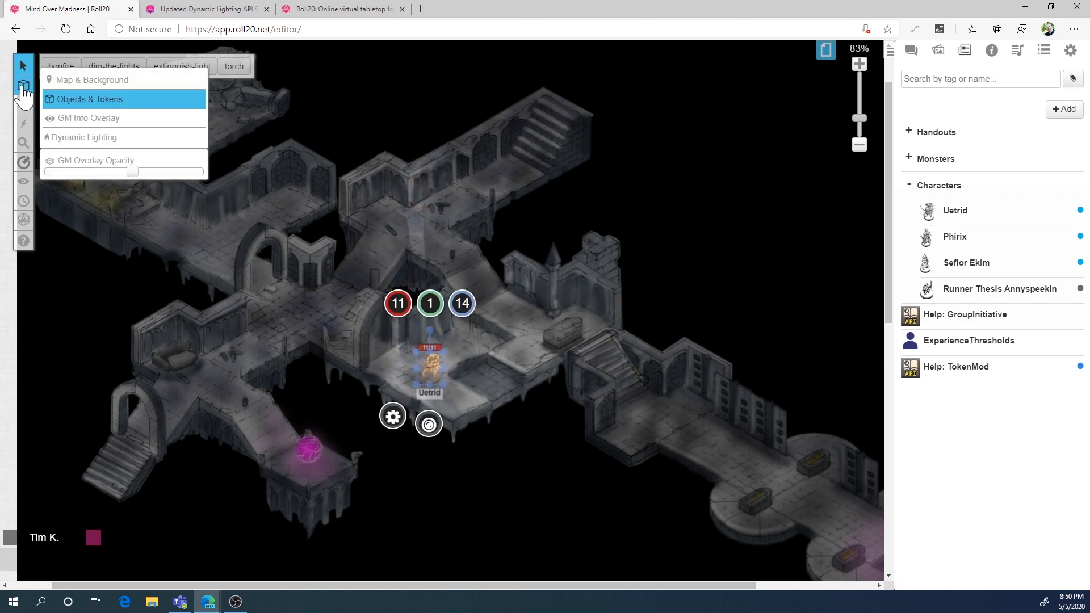
{"action": "left_click", "coordinate": [78, 136]}
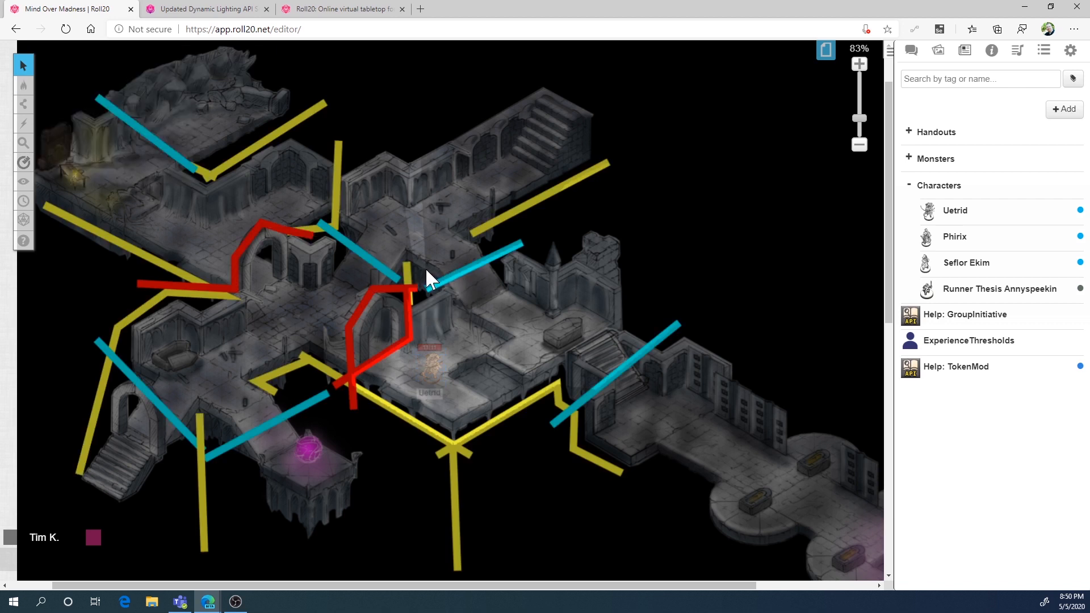
{"action": "left_click", "coordinate": [405, 269]}
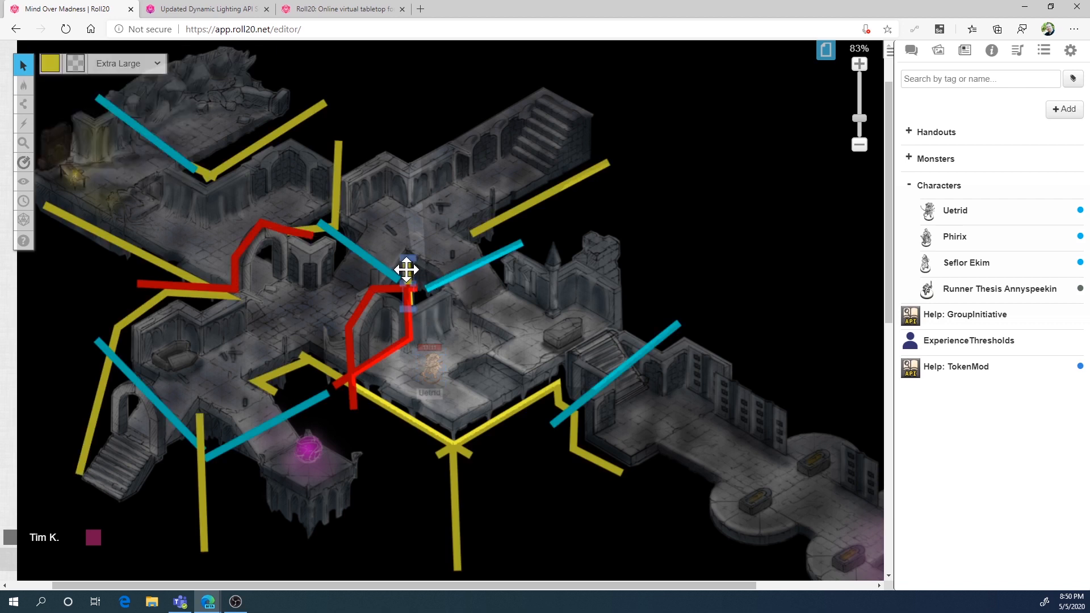
{"action": "key", "text": "Delete"}
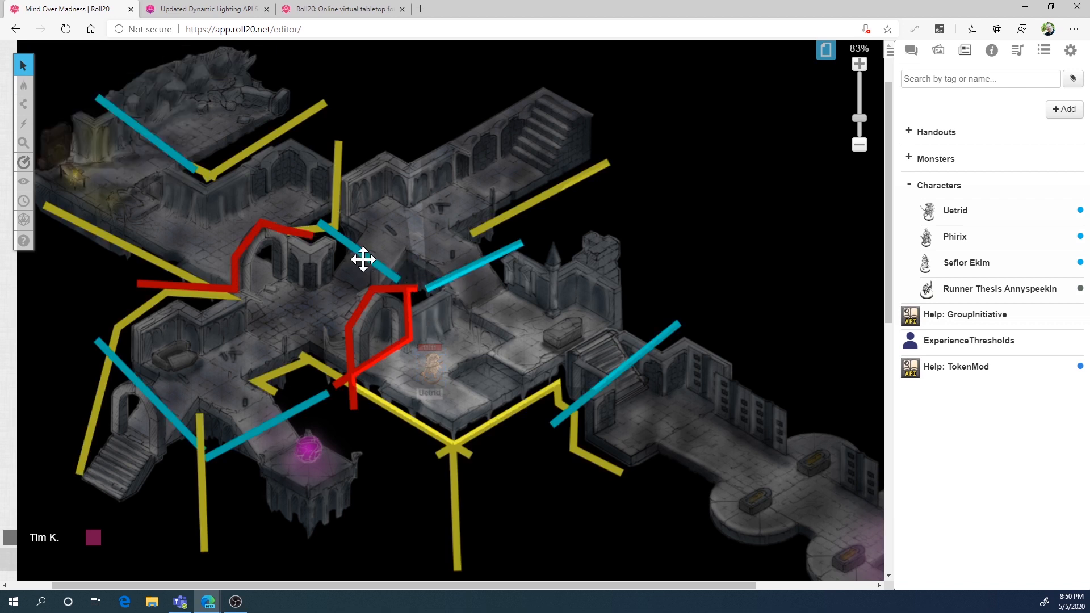
Draw a small closed yellow diamond barrier in the gap between the central cyan lines, above the east archway
{"action": "mouse_move", "coordinate": [26, 94]}
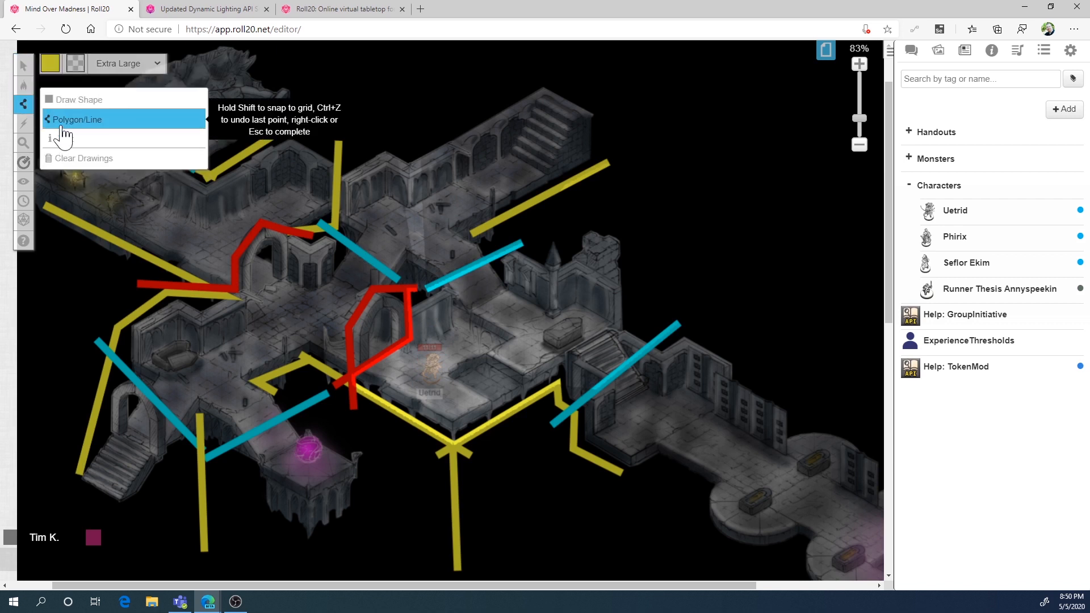
{"action": "left_click", "coordinate": [57, 115]}
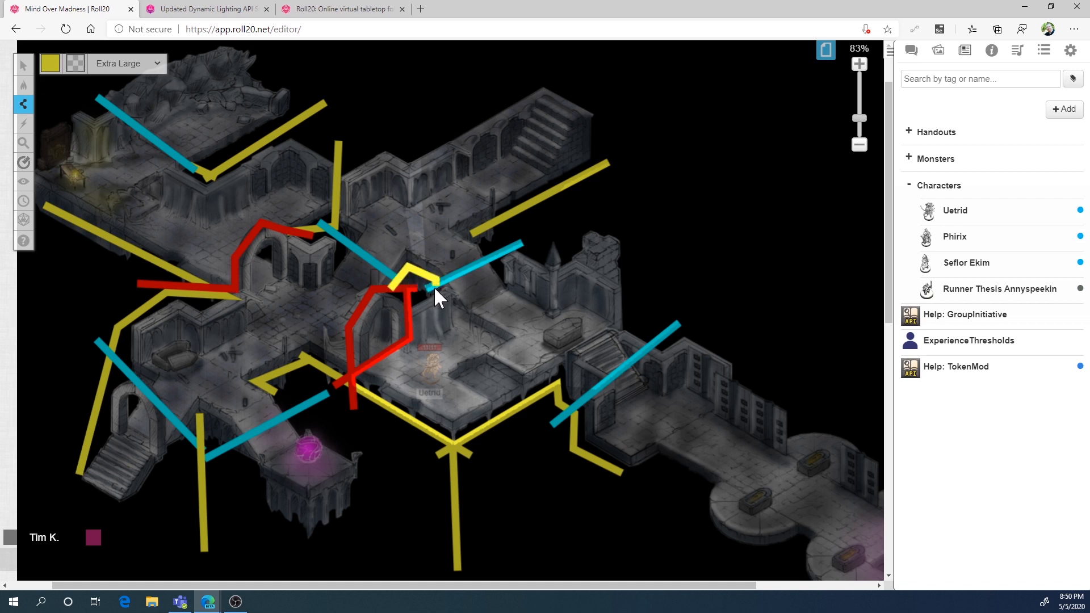
{"action": "left_click", "coordinate": [391, 284]}
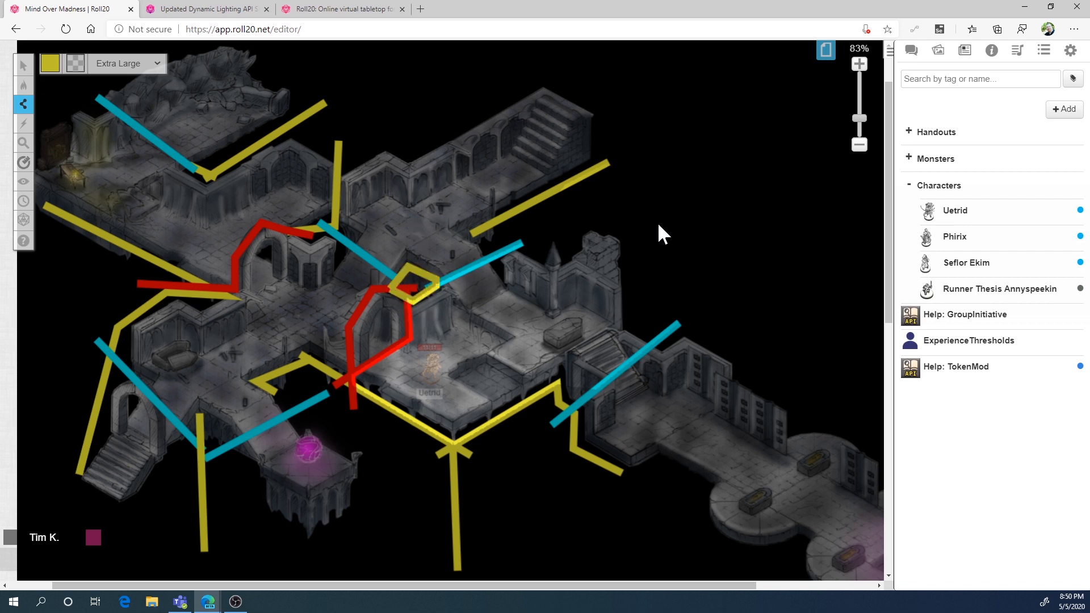
Return to the Objects & Tokens layer and move the Uetrid token to the foot of the northeast stairs to check its vision
{"action": "left_click", "coordinate": [49, 56]}
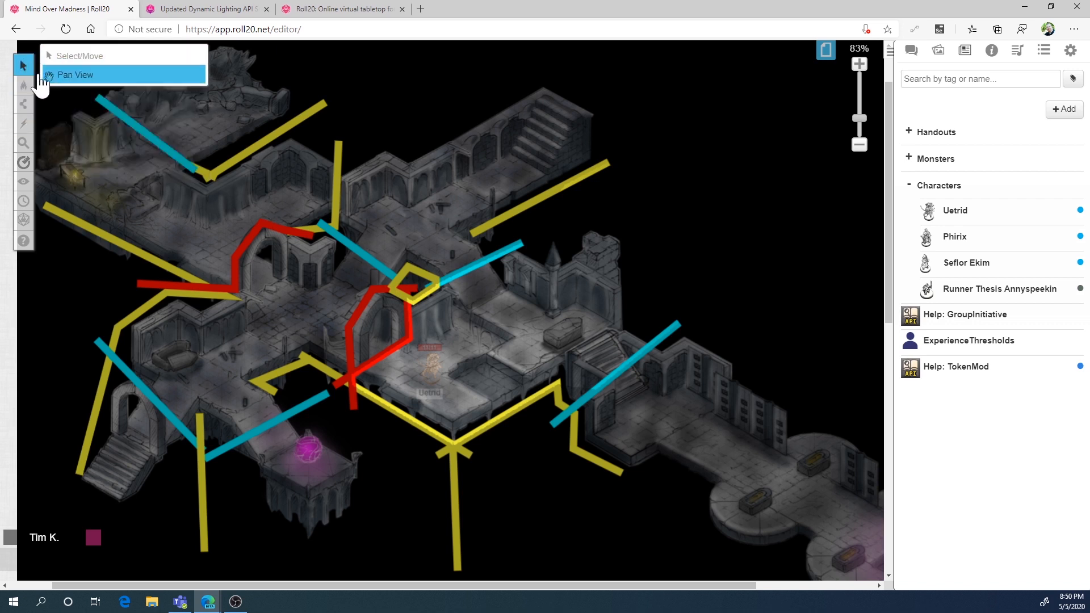
{"action": "mouse_move", "coordinate": [25, 91]}
{"action": "left_click", "coordinate": [86, 98]}
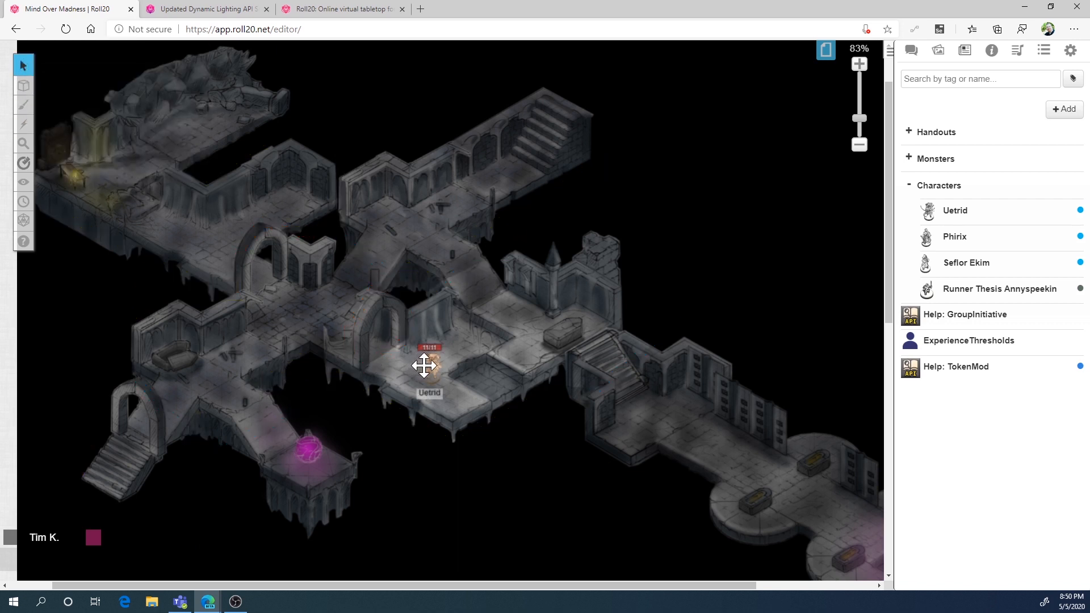
{"action": "left_click", "coordinate": [438, 356]}
{"action": "left_click_drag", "start_coordinate": [439, 356], "coordinate": [530, 148]}
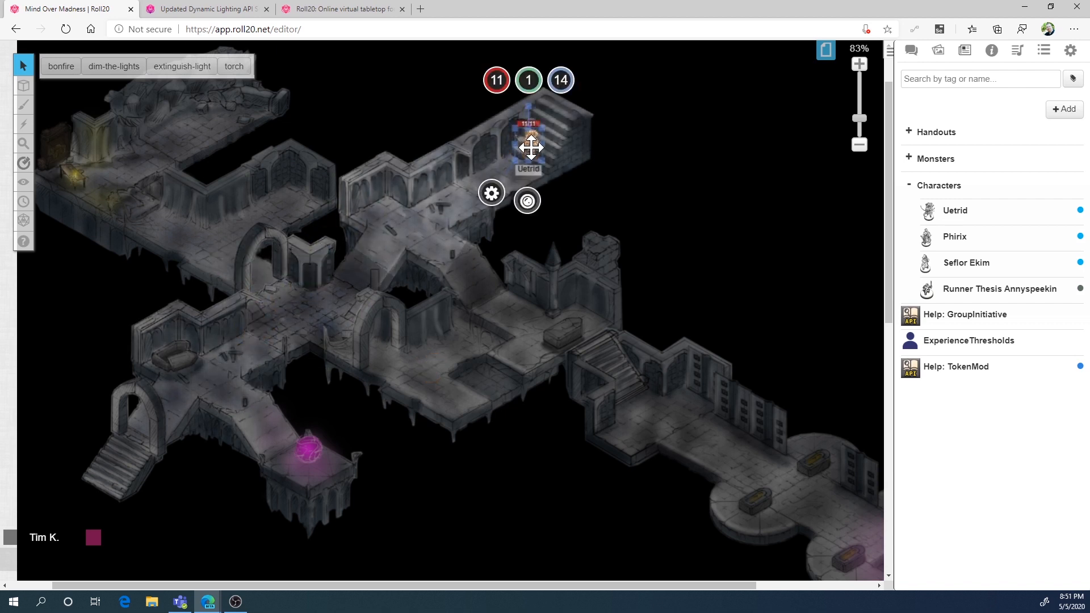
{"action": "left_click", "coordinate": [476, 163]}
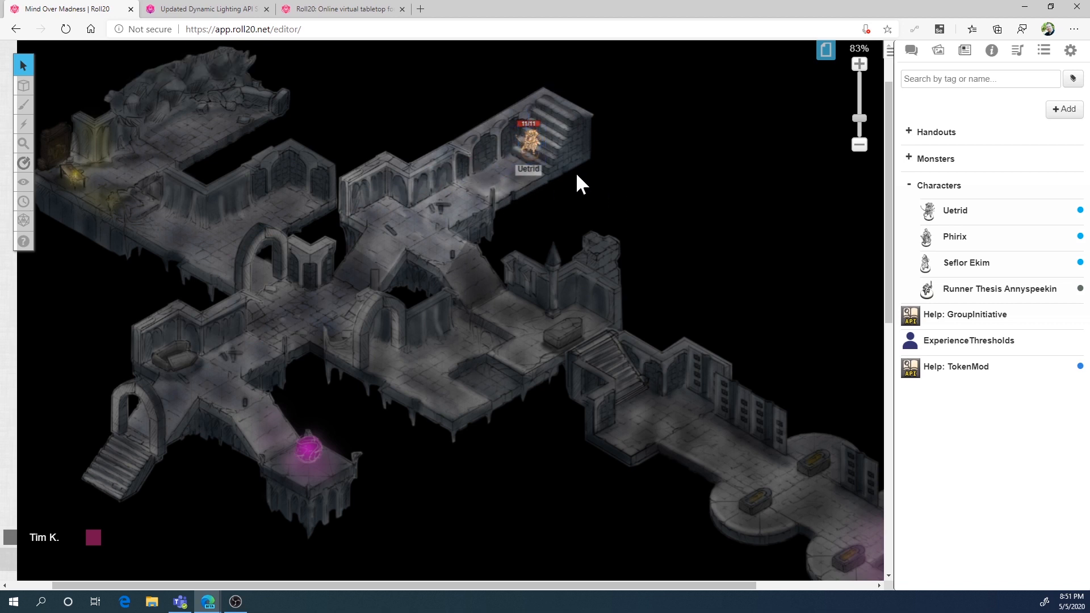
Select the Uetrid token, open the torch macro for editing and examine its token-mod commands
{"action": "left_click", "coordinate": [532, 141]}
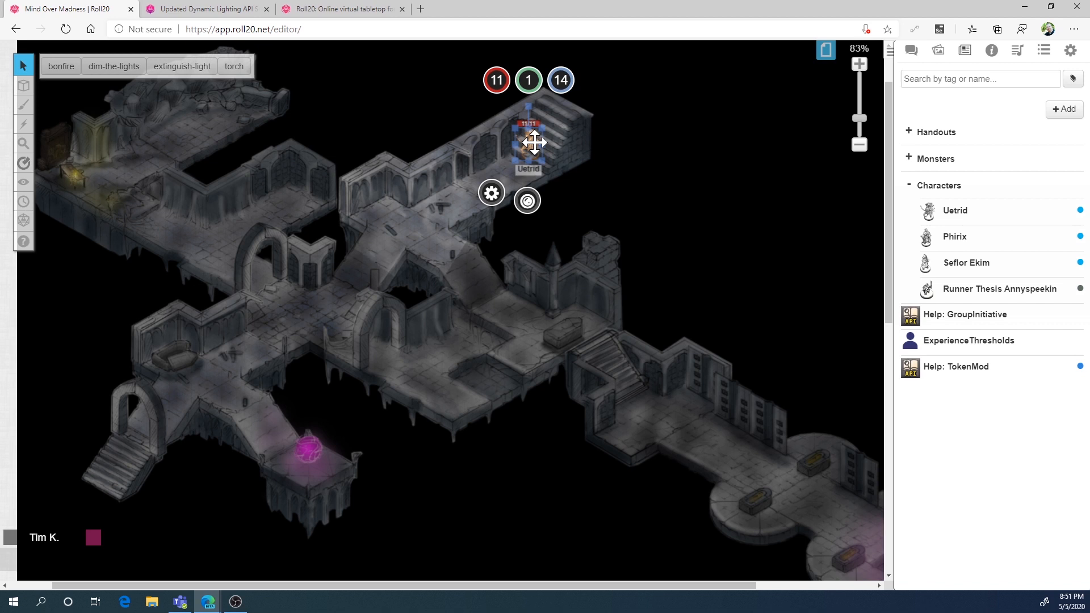
{"action": "left_click", "coordinate": [1044, 50]}
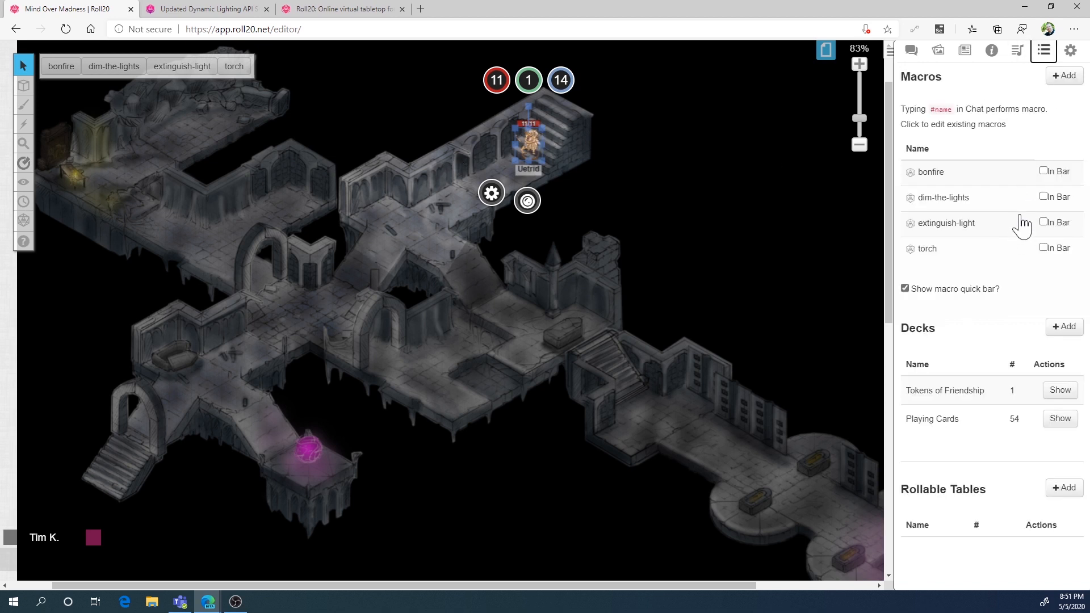
{"action": "left_click", "coordinate": [964, 259]}
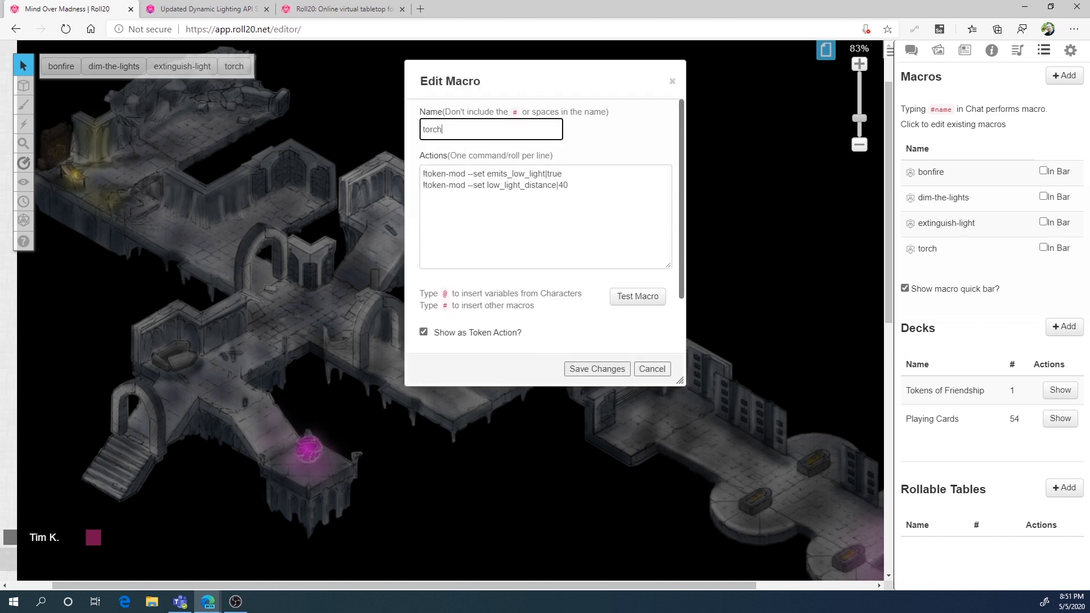
{"action": "left_click_drag", "start_coordinate": [465, 174], "coordinate": [422, 175]}
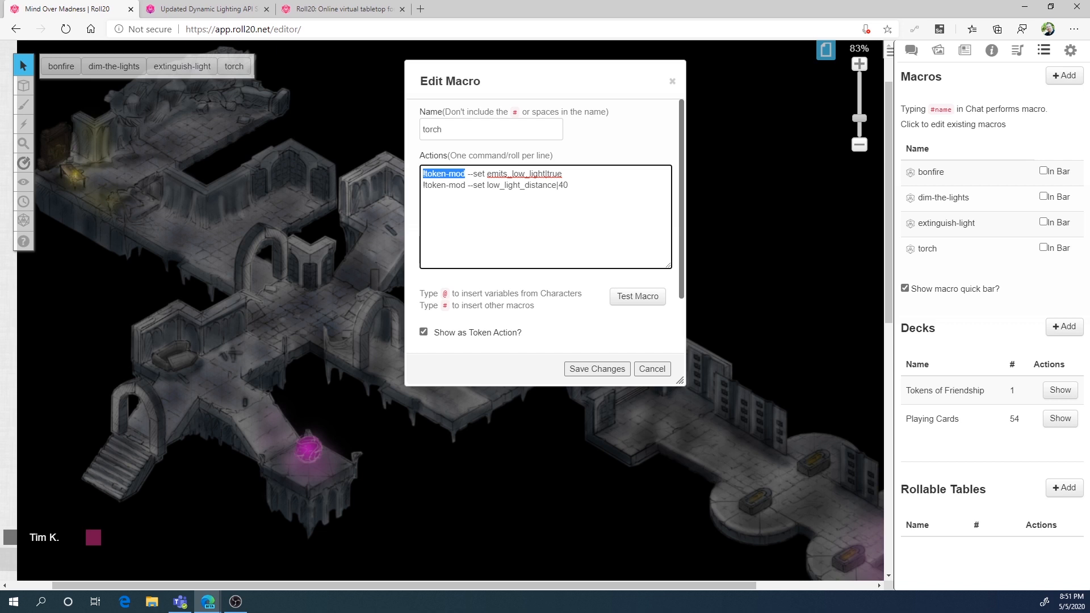
{"action": "left_click", "coordinate": [442, 175]}
{"action": "double_click", "coordinate": [517, 174]}
{"action": "double_click", "coordinate": [555, 175]}
{"action": "left_click", "coordinate": [562, 174]}
Change the torch macro's first line to "!token-mod --on emits_low_light" and save the macro
{"action": "double_click", "coordinate": [477, 174]}
{"action": "type", "text": "on"}
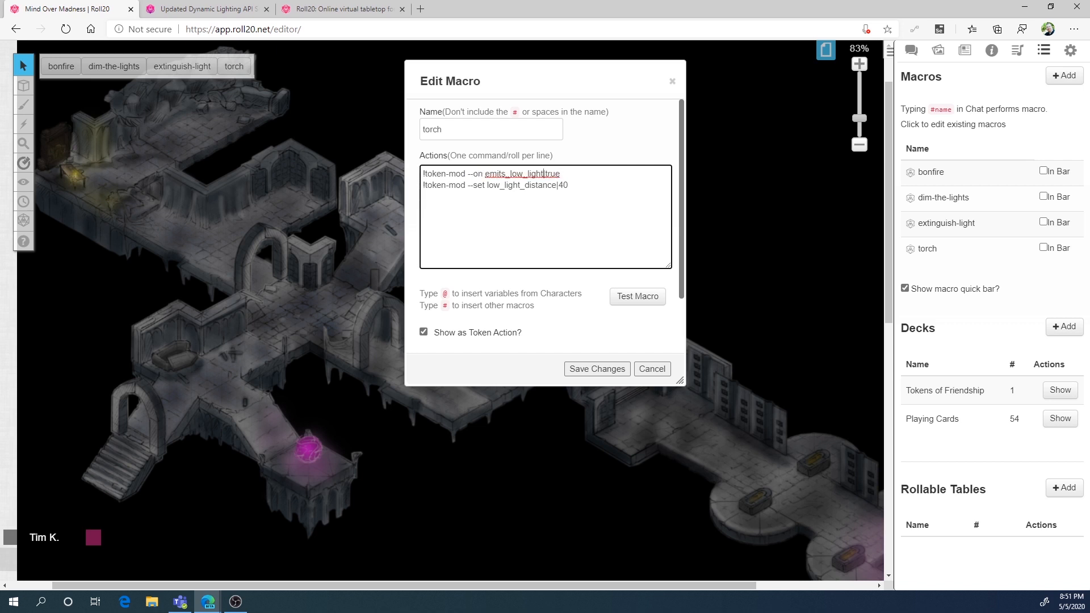
{"action": "key", "text": "shift+End"}
{"action": "key", "text": "Delete"}
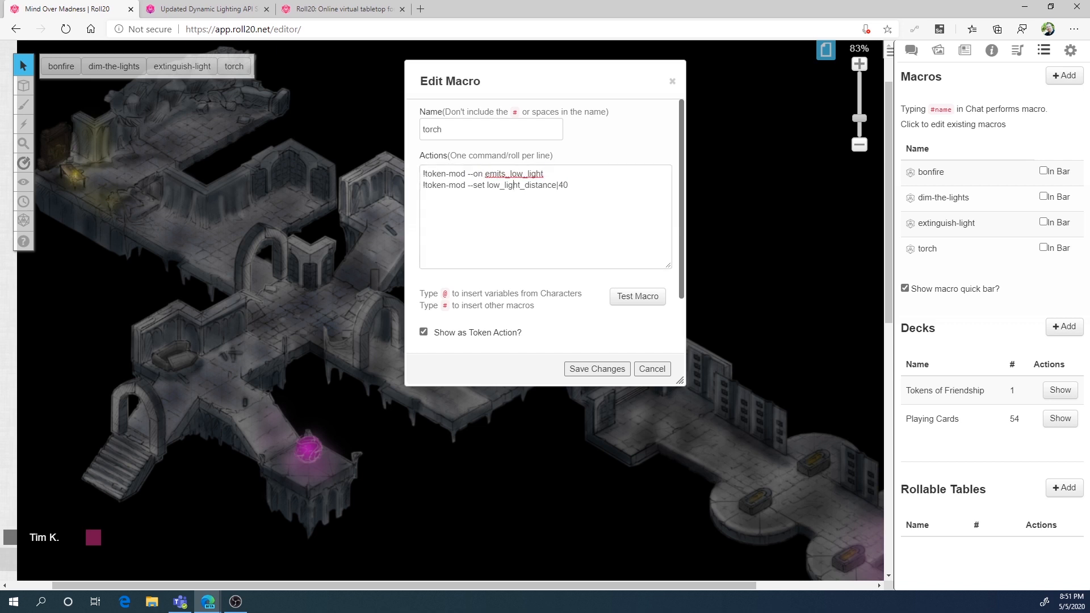
{"action": "left_click", "coordinate": [514, 185]}
{"action": "left_click_drag", "start_coordinate": [570, 186], "coordinate": [408, 197]}
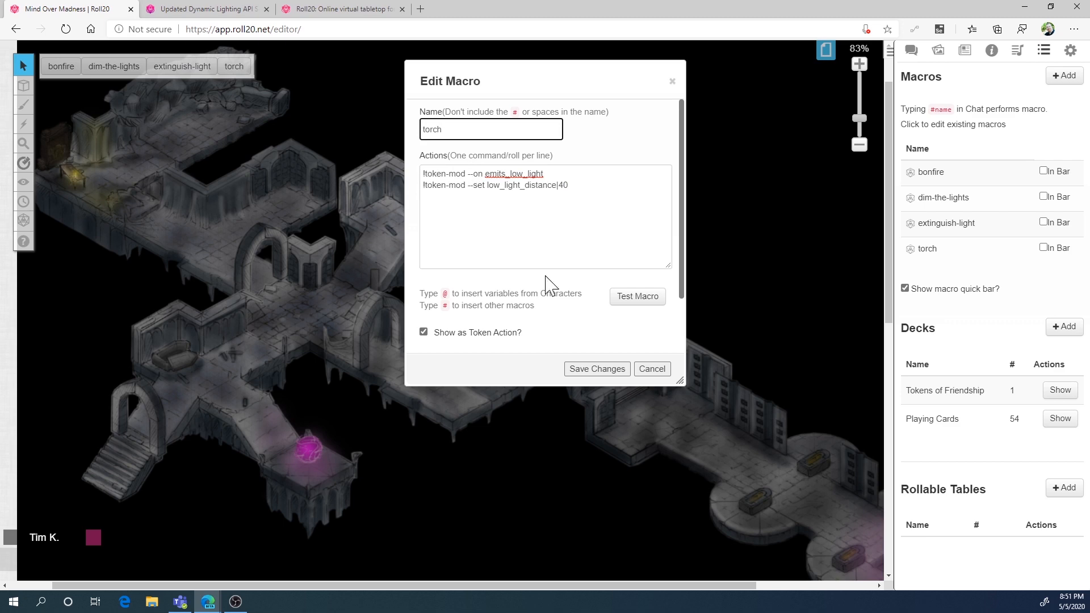
{"action": "left_click", "coordinate": [588, 373]}
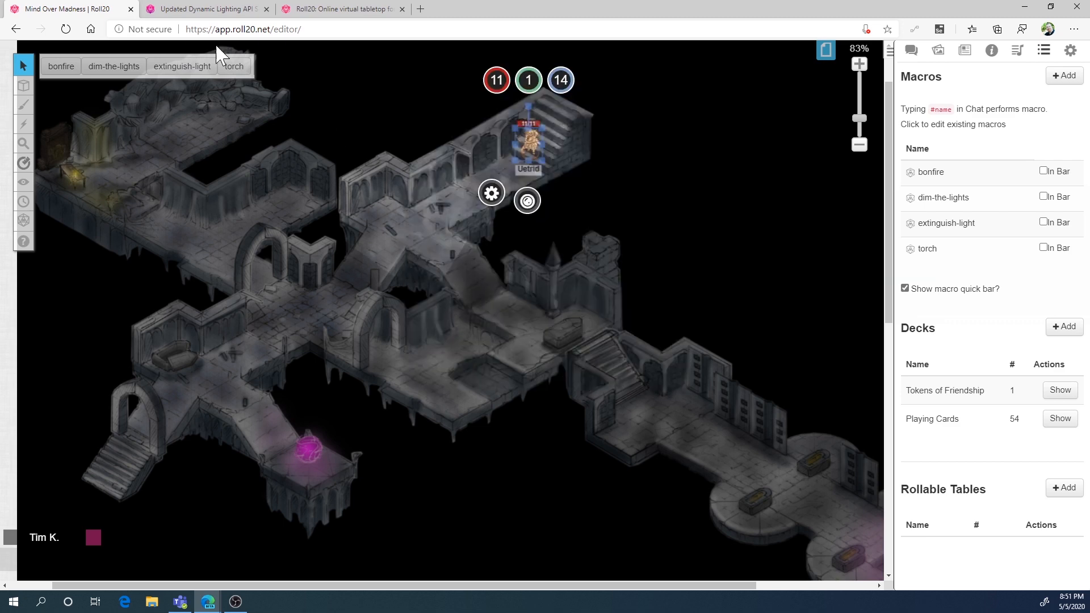
Look through the Updated Dynamic Lighting API Support help article for its settings descriptions and script examples
{"action": "left_click", "coordinate": [196, 9]}
{"action": "scroll", "coordinate": [533, 239], "scroll_direction": "up", "scroll_amount": 3}
{"action": "scroll", "coordinate": [528, 241], "scroll_direction": "up", "scroll_amount": 5}
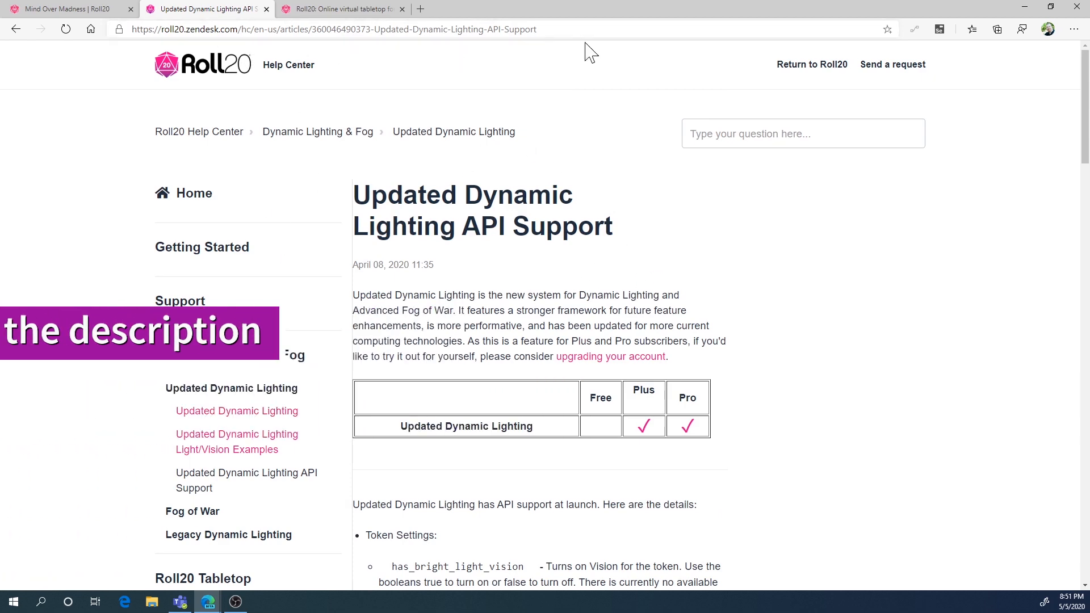
{"action": "scroll", "coordinate": [539, 341], "scroll_direction": "down", "scroll_amount": 15}
{"action": "scroll", "coordinate": [625, 318], "scroll_direction": "down", "scroll_amount": 1}
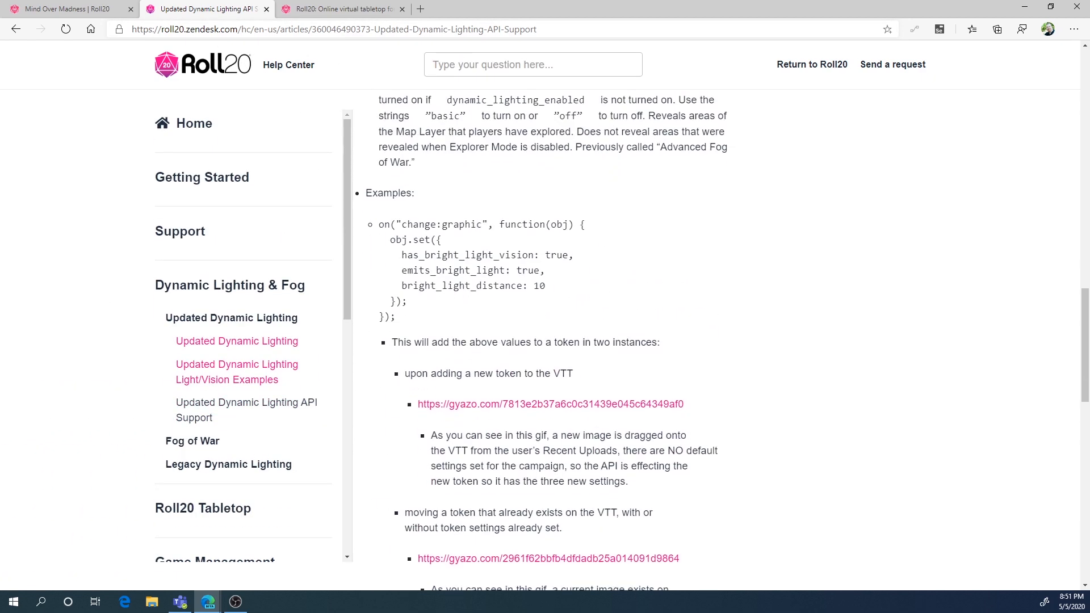
{"action": "scroll", "coordinate": [625, 318], "scroll_direction": "up", "scroll_amount": 4}
{"action": "scroll", "coordinate": [471, 413], "scroll_direction": "down", "scroll_amount": 1}
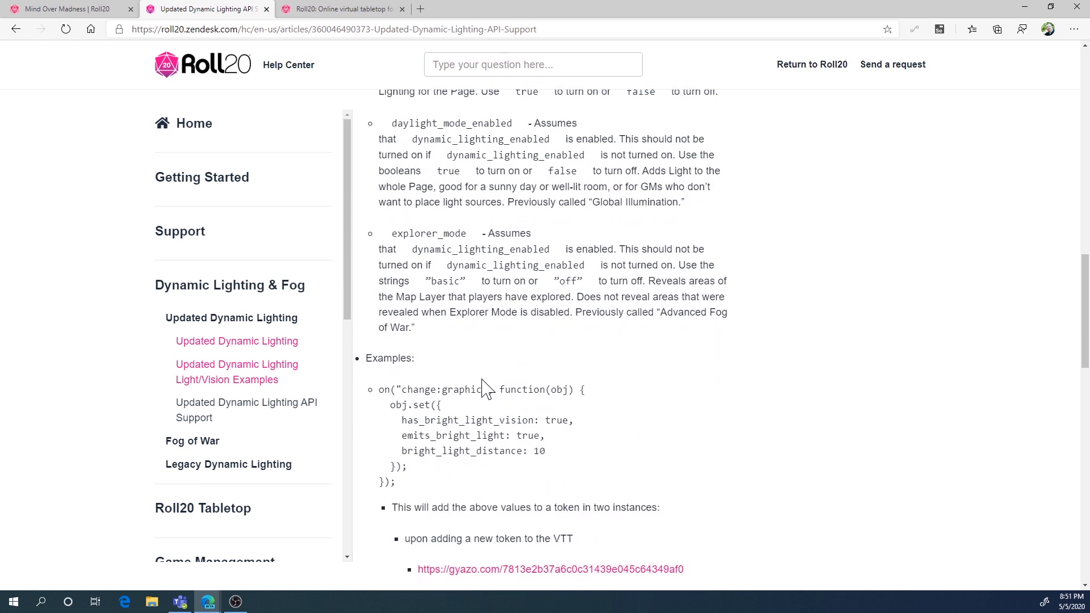
{"action": "scroll", "coordinate": [484, 386], "scroll_direction": "up", "scroll_amount": 1}
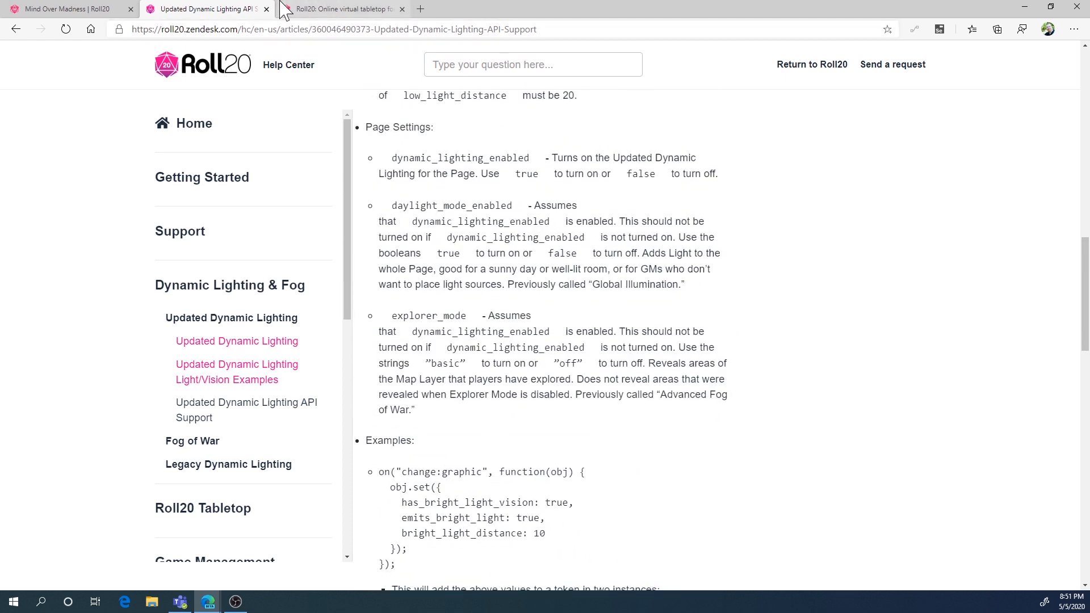
Return to the Mind Over Madness game and review the extinguish-light macro's commands, closing it without saving
{"action": "left_click", "coordinate": [71, 9]}
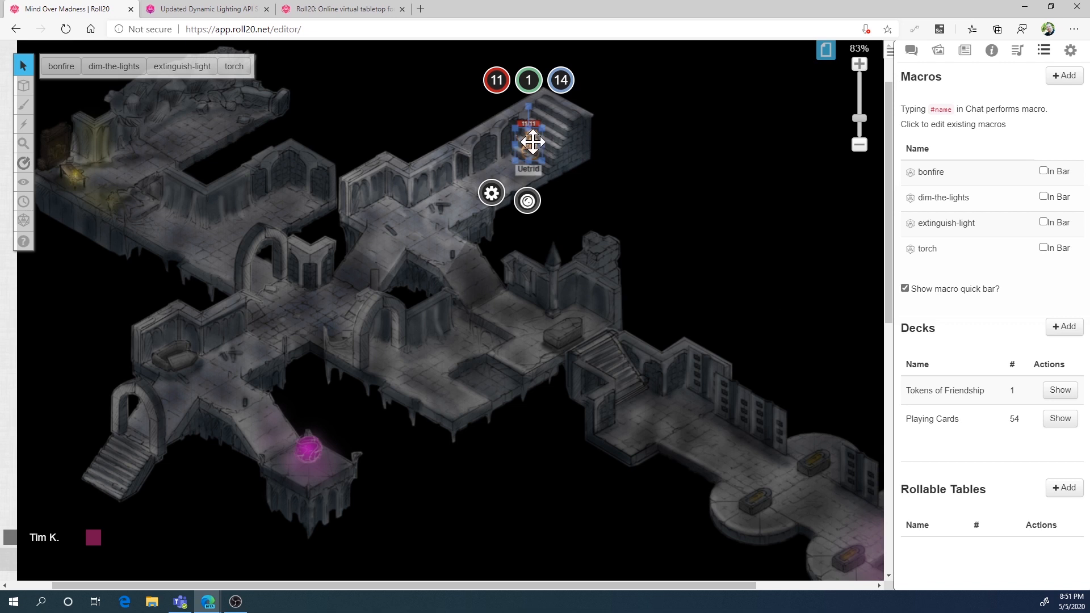
{"action": "left_click", "coordinate": [985, 225]}
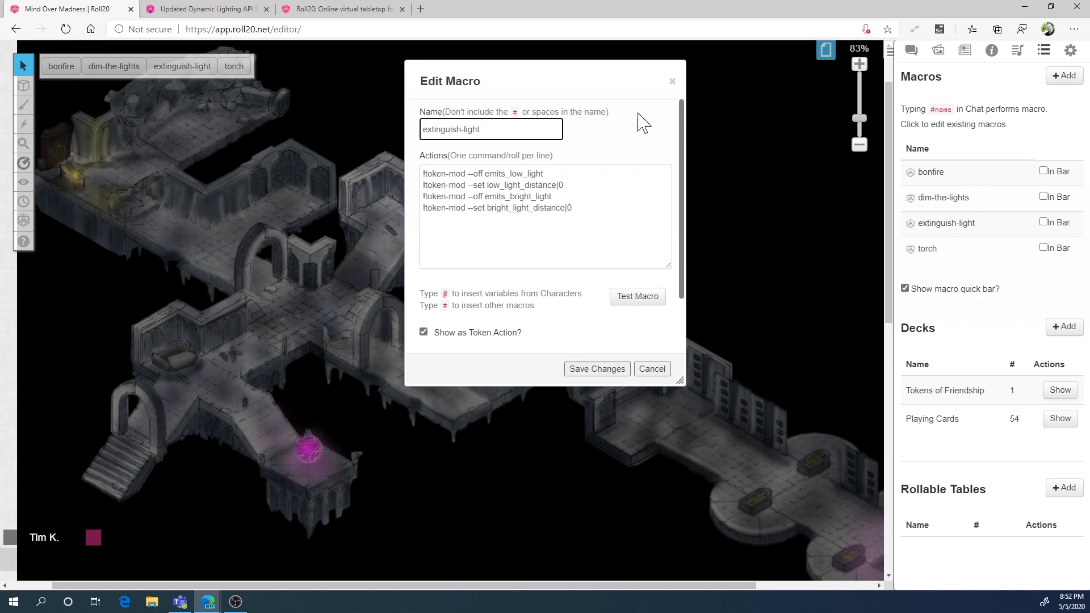
{"action": "left_click", "coordinate": [672, 82]}
{"action": "left_click", "coordinate": [673, 83]}
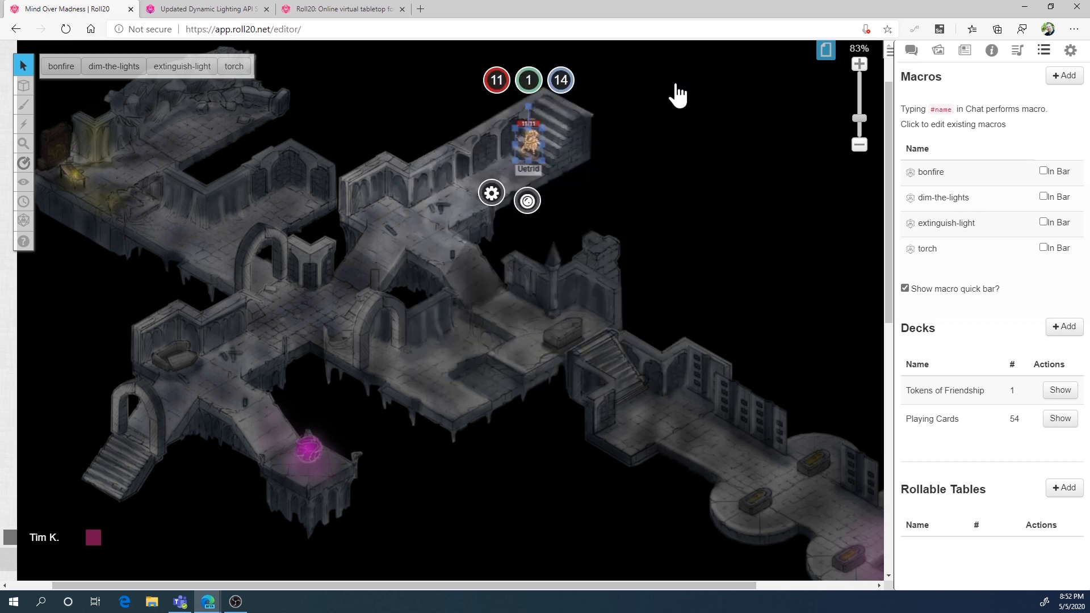
Review the dim-the-lights macro's commands, highlighting its low-light distance line, and cancel the edit
{"action": "left_click", "coordinate": [978, 205]}
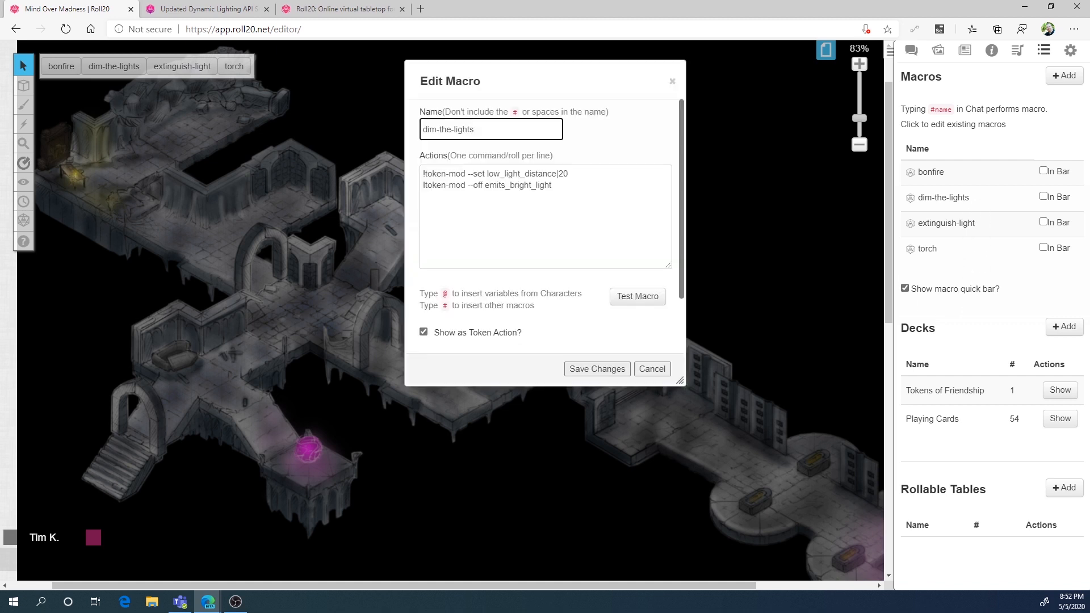
{"action": "left_click_drag", "start_coordinate": [445, 185], "coordinate": [422, 175]}
{"action": "key", "text": "ctrl+c"}
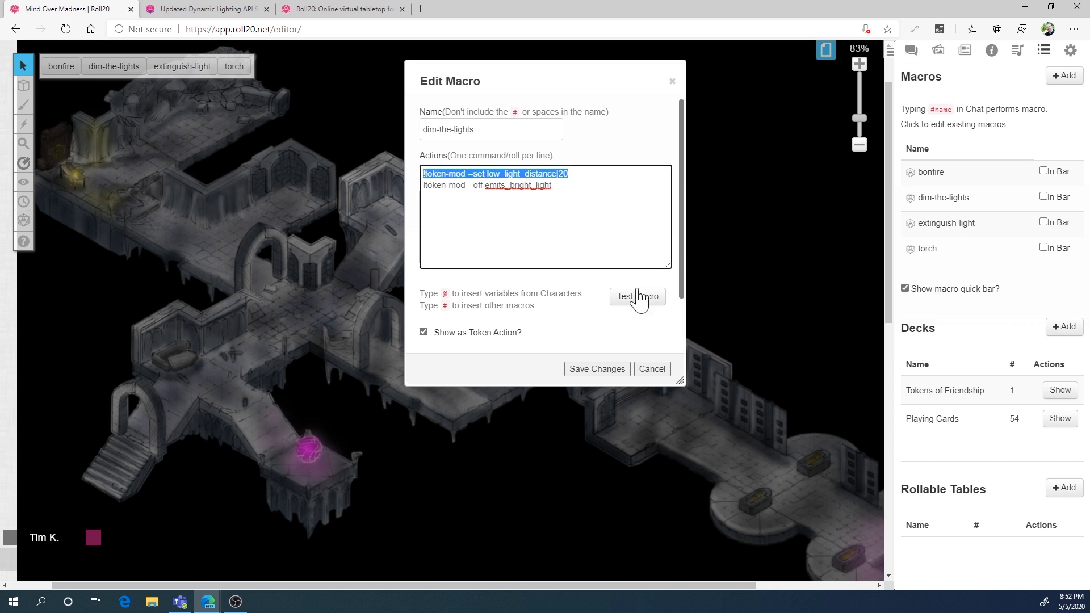
{"action": "left_click", "coordinate": [651, 369]}
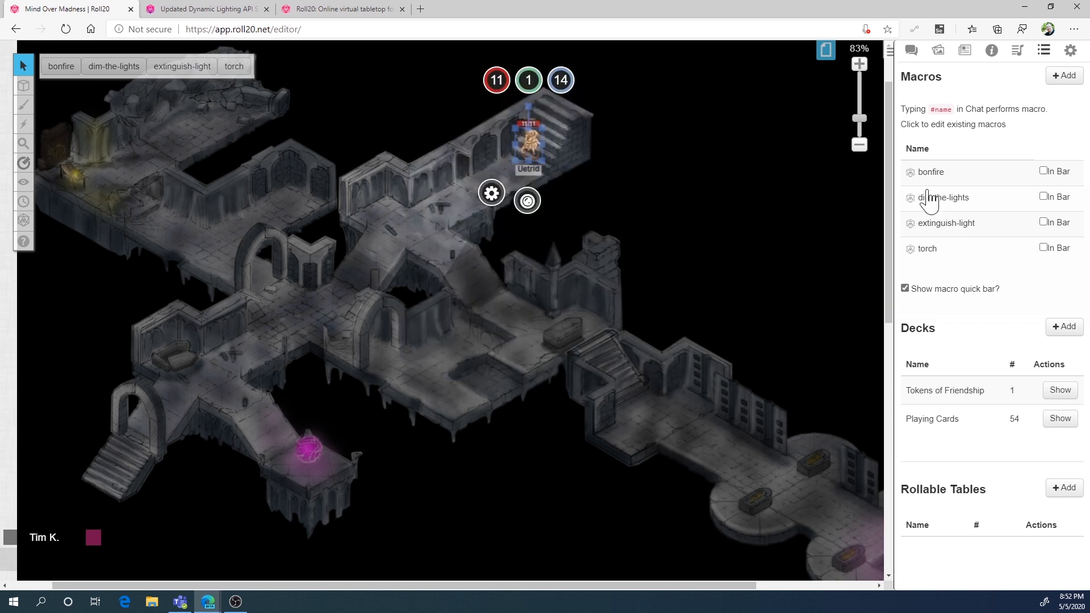
Review the bonfire macro's bright and low light commands and cancel the edit
{"action": "left_click", "coordinate": [965, 177]}
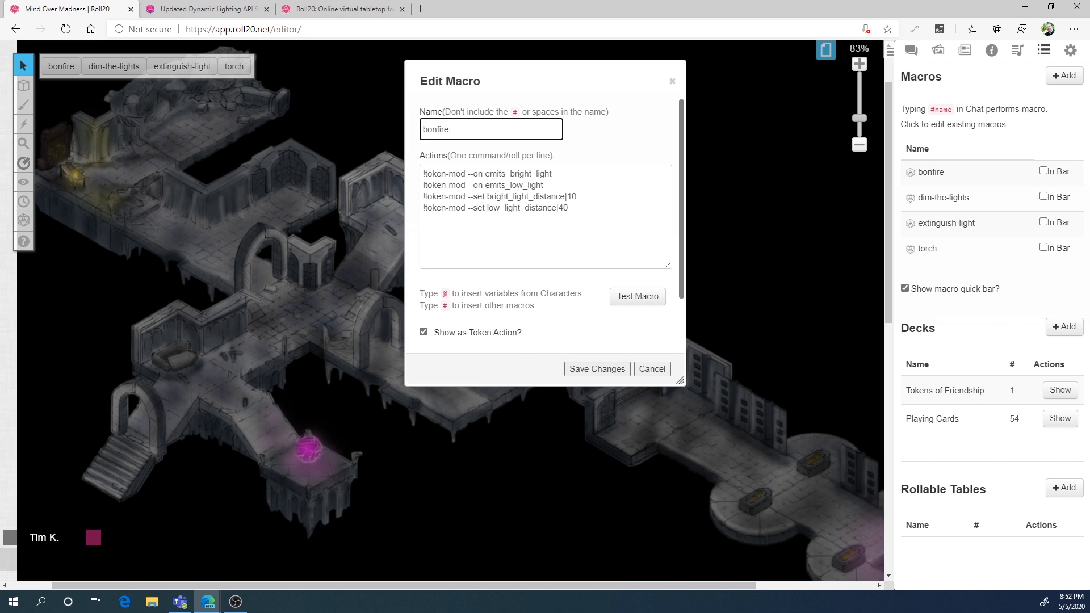
{"action": "left_click", "coordinate": [495, 185]}
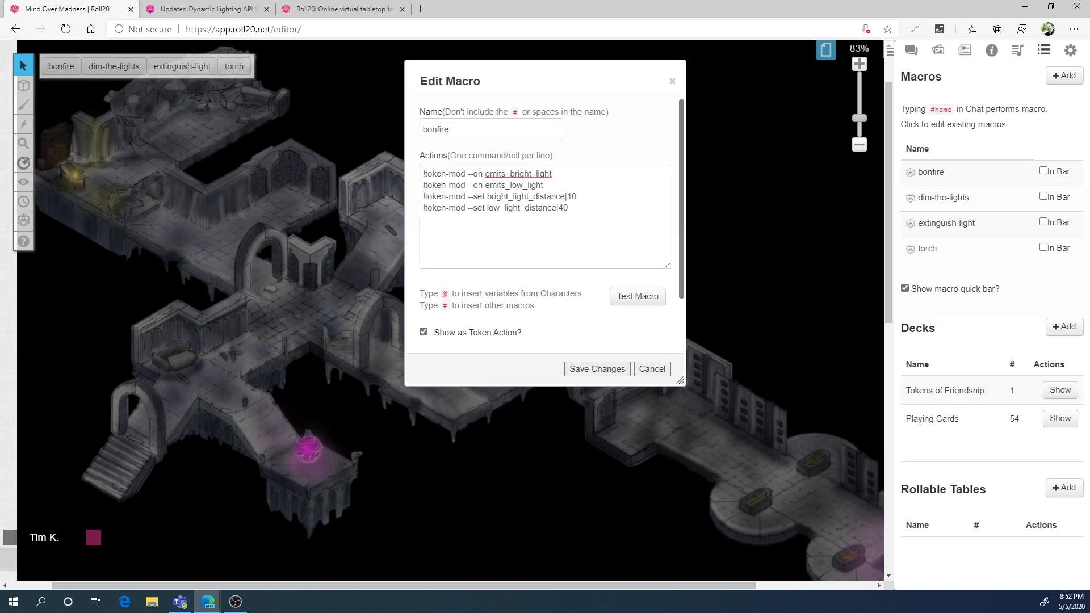
{"action": "left_click", "coordinate": [652, 369]}
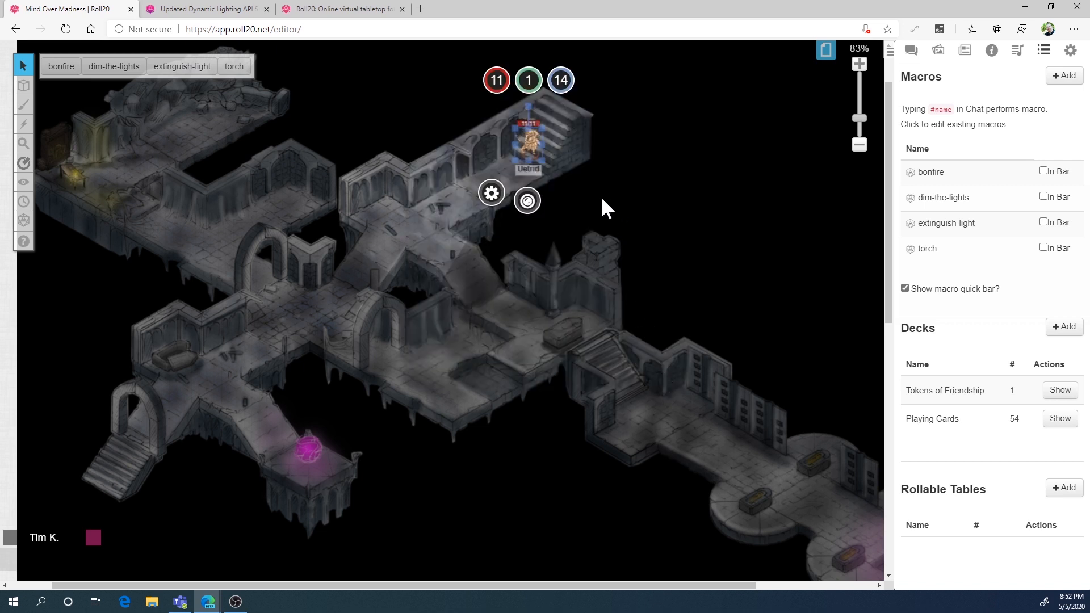
Run the extinguish-light macro on the selected Uetrid token
{"action": "left_click", "coordinate": [199, 67]}
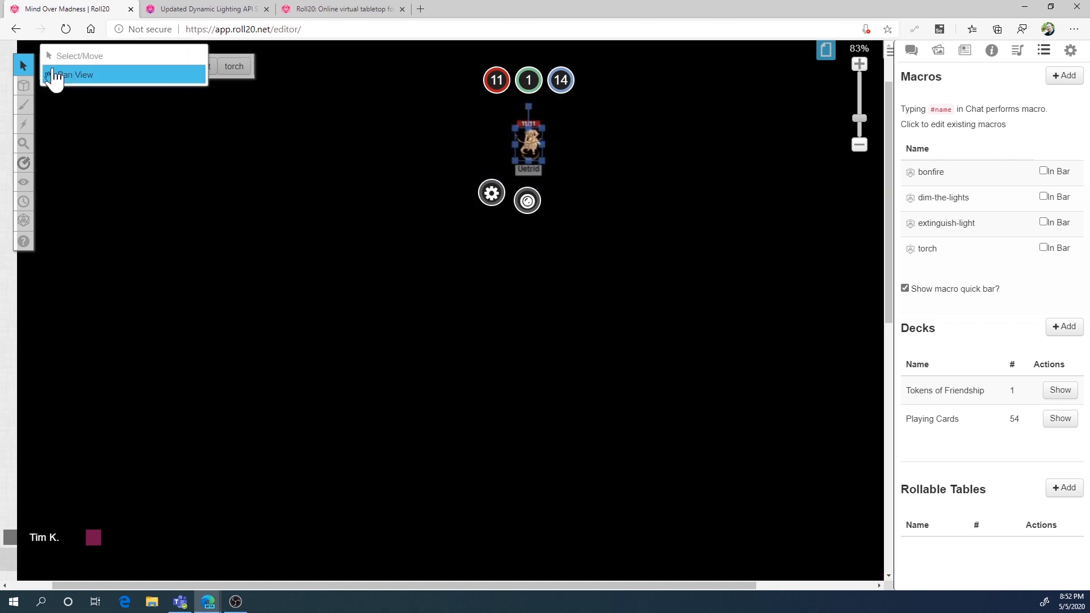
Test the bonfire and torch macros on the selected Uetrid token, running extinguish-light after each one
{"action": "left_click", "coordinate": [61, 66]}
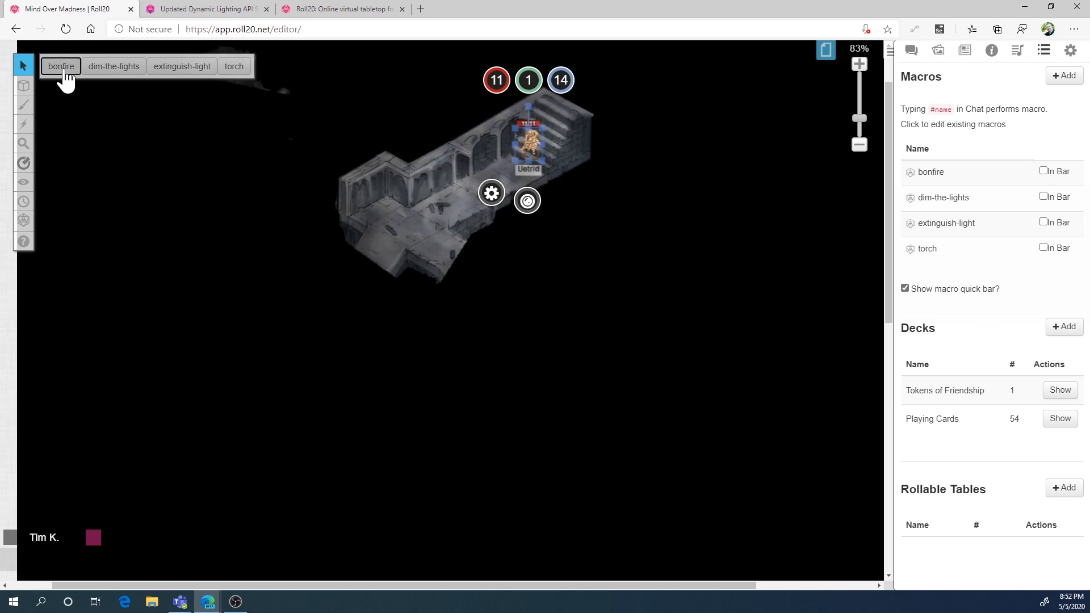
{"action": "left_click", "coordinate": [186, 71]}
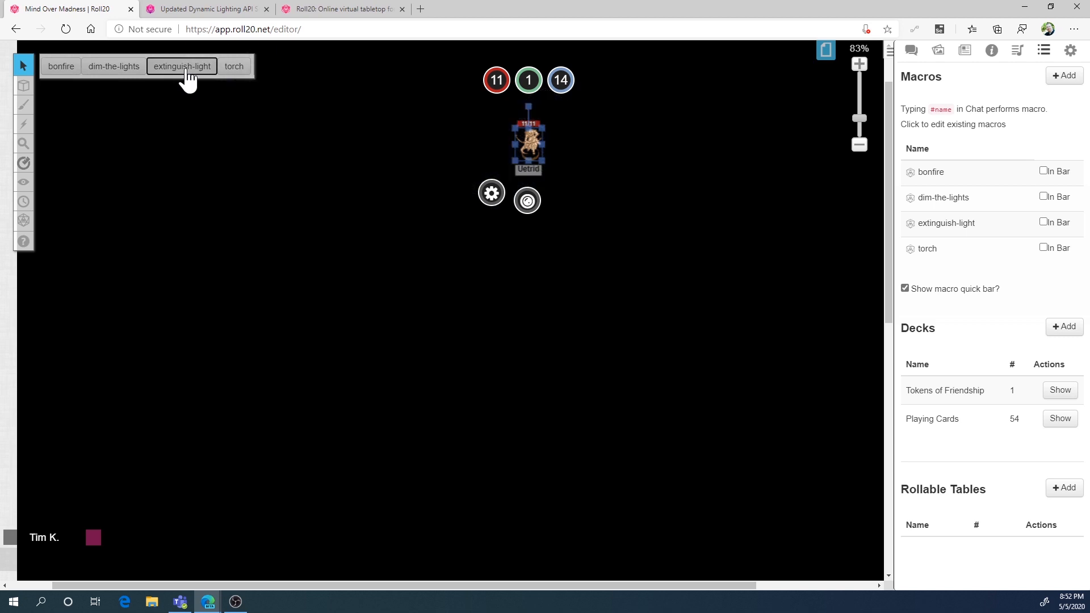
{"action": "left_click", "coordinate": [242, 70]}
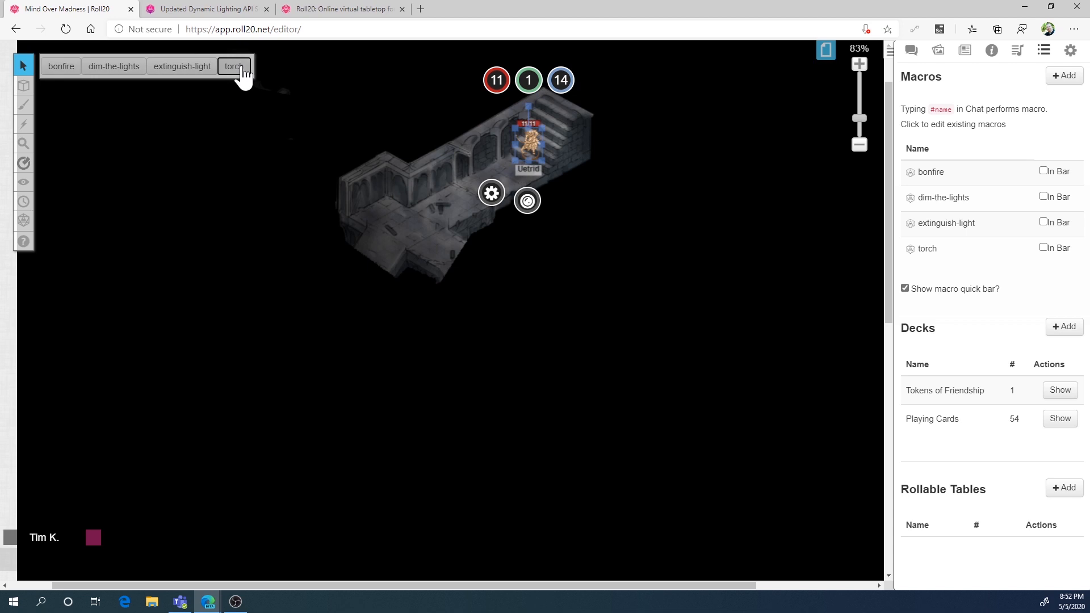
{"action": "left_click", "coordinate": [190, 72]}
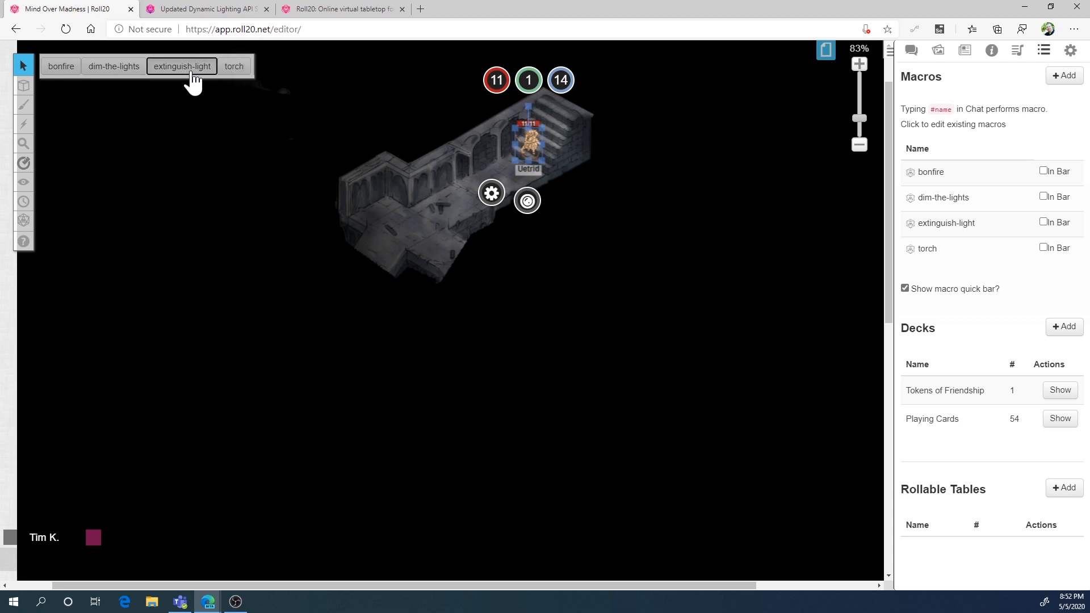
Cycle the Uetrid token through the bonfire, extinguish-light and torch macros again, finishing with dim-the-lights
{"action": "left_click", "coordinate": [68, 71]}
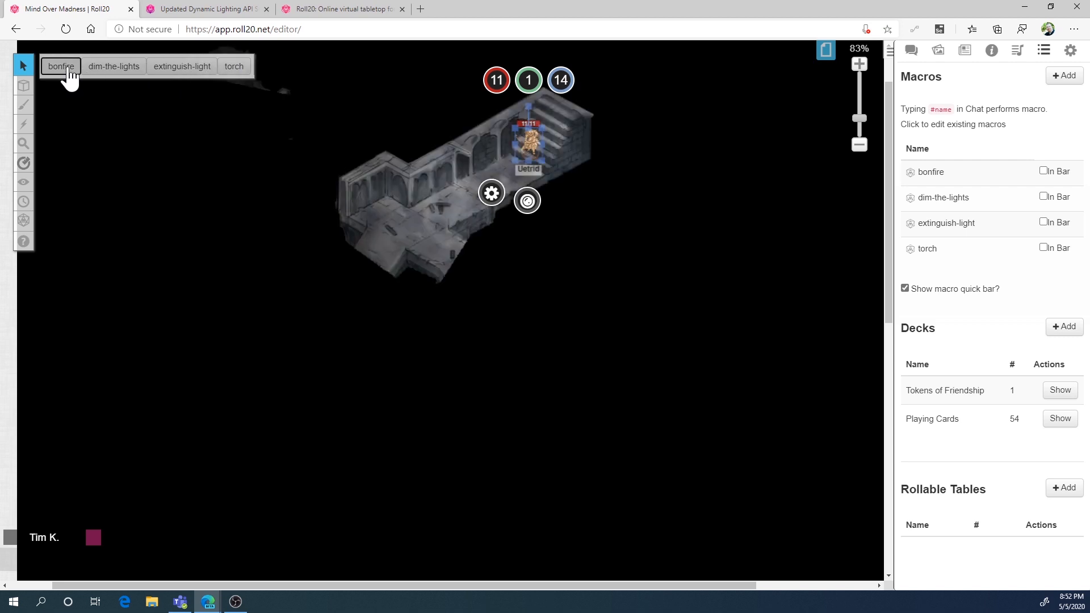
{"action": "left_click", "coordinate": [182, 71]}
{"action": "left_click", "coordinate": [232, 74]}
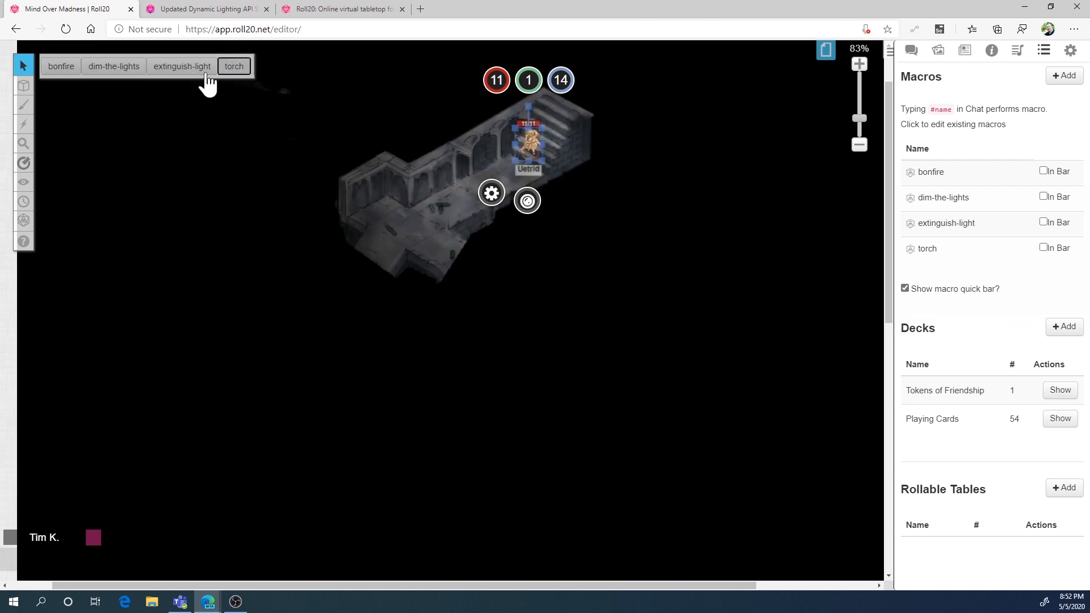
{"action": "left_click", "coordinate": [108, 70]}
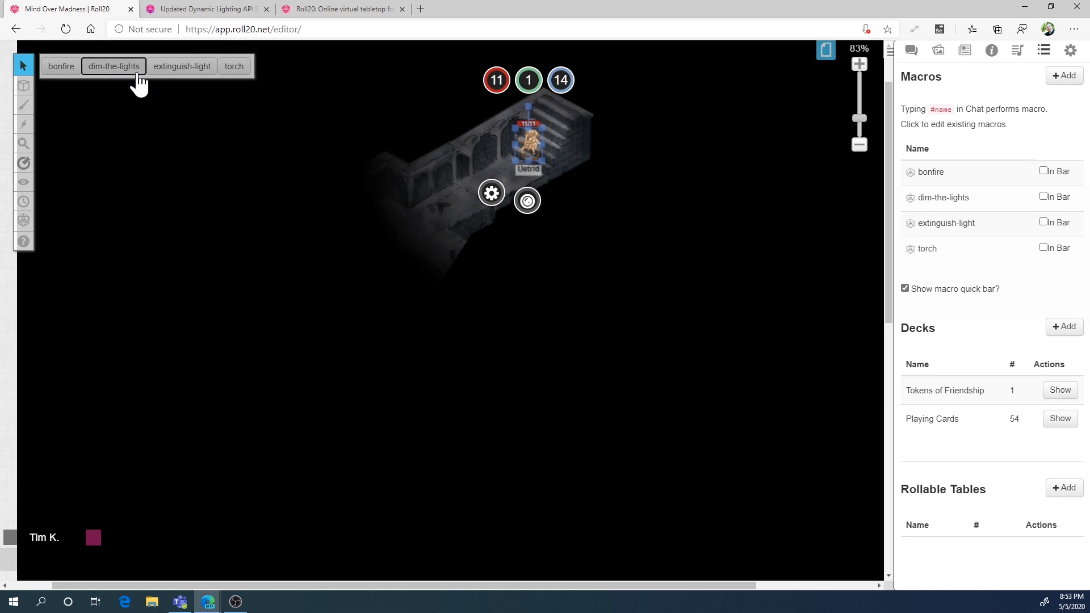
Review the Uetrid token's Updated Dynamic Lighting settings for vision and emitted light, and save the token
{"action": "double_click", "coordinate": [528, 147]}
{"action": "left_click", "coordinate": [473, 120]}
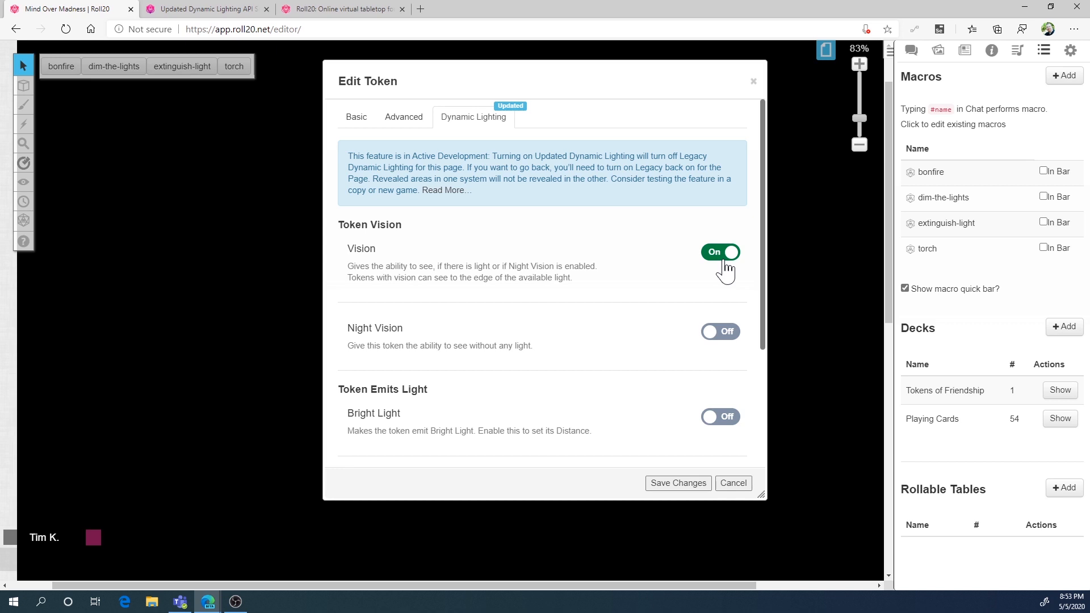
{"action": "left_click", "coordinate": [694, 483]}
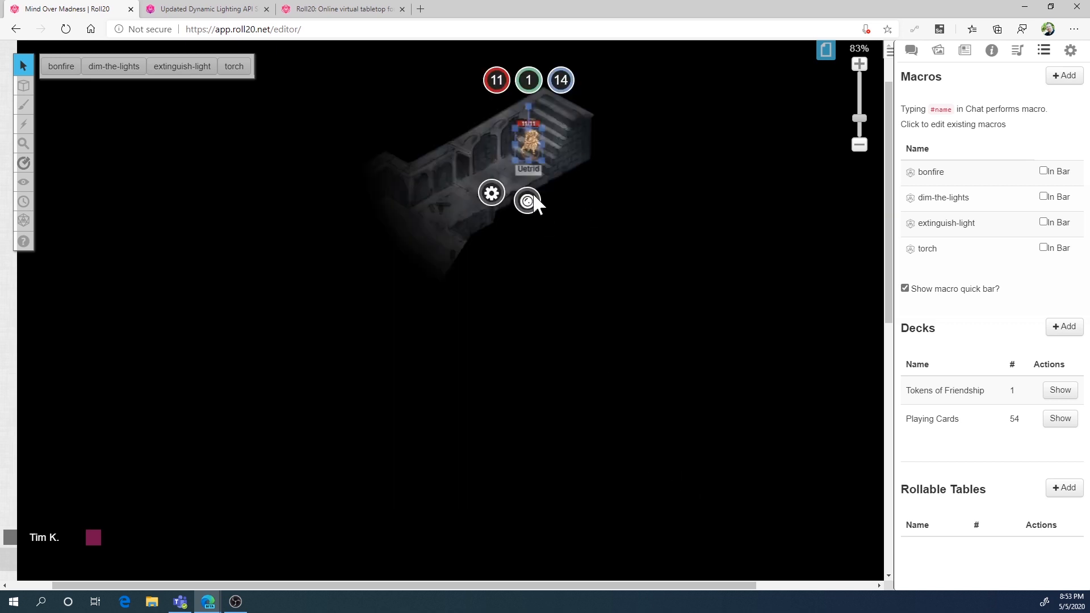